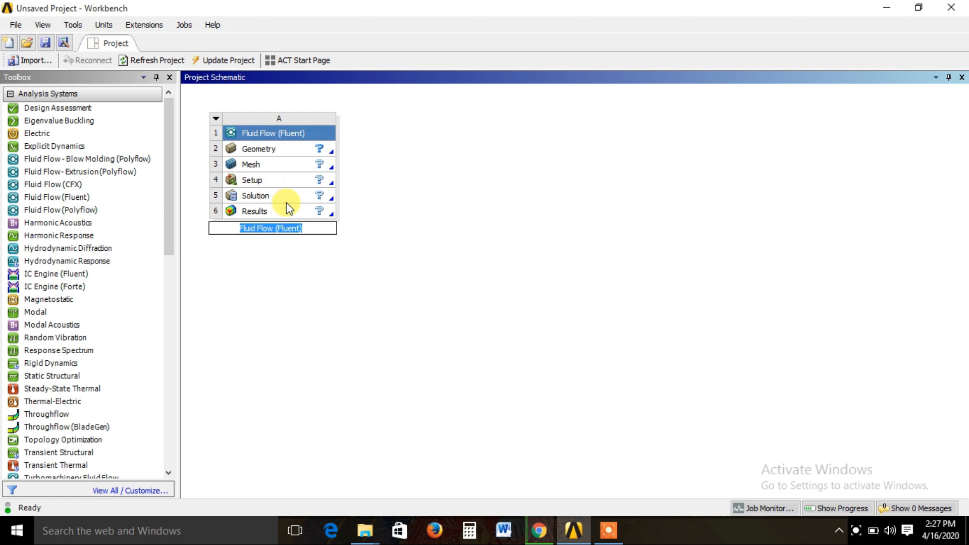
# Open the Geometry cell of the Fluid Flow (Fluent) system in DesignModeler
pyautogui.click(322, 149)
pyautogui.rightClick(323, 150)
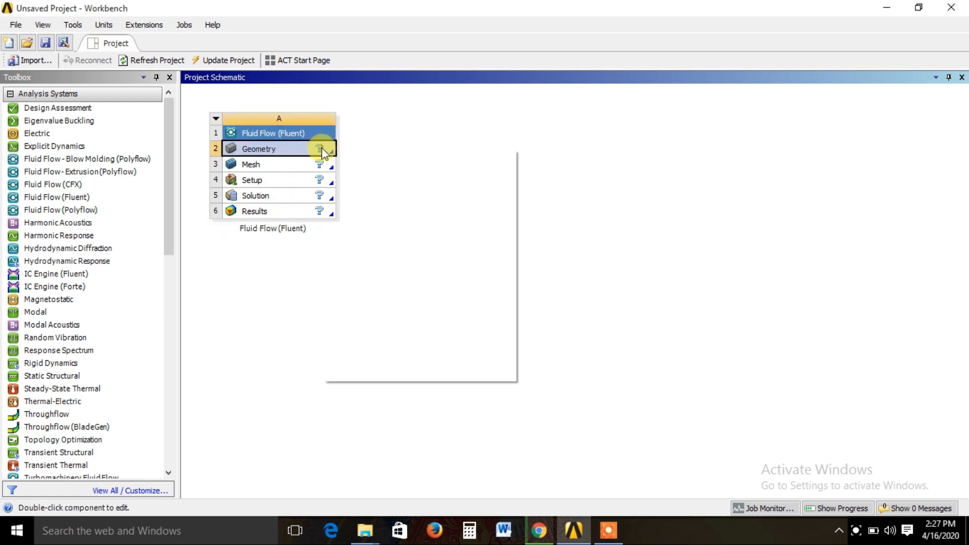
pyautogui.click(372, 173)
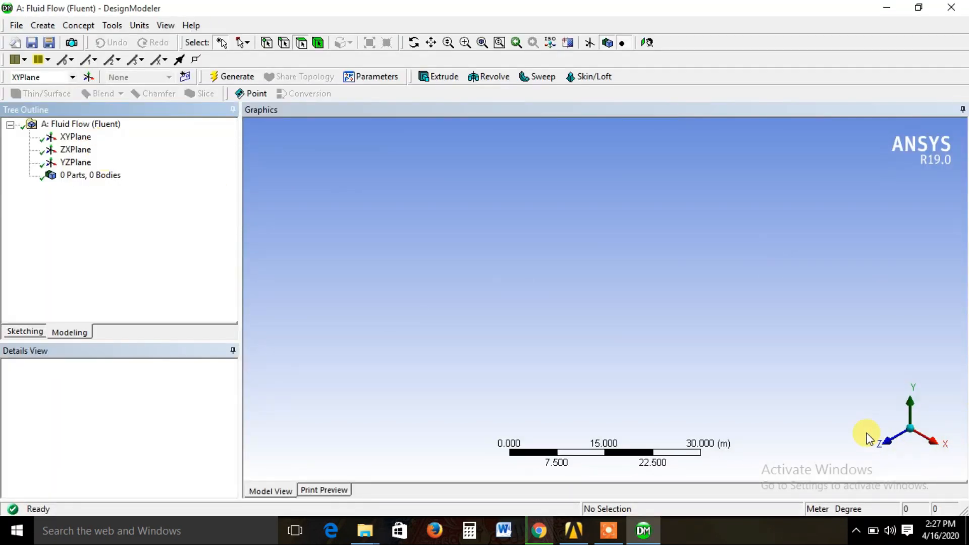
# Set the model's length unit to millimetres
pyautogui.click(76, 137)
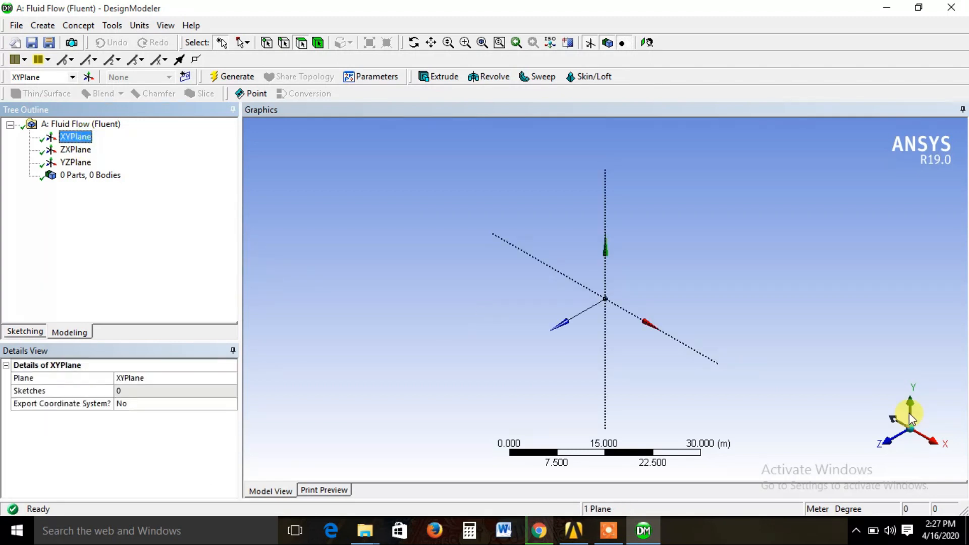
pyautogui.click(881, 446)
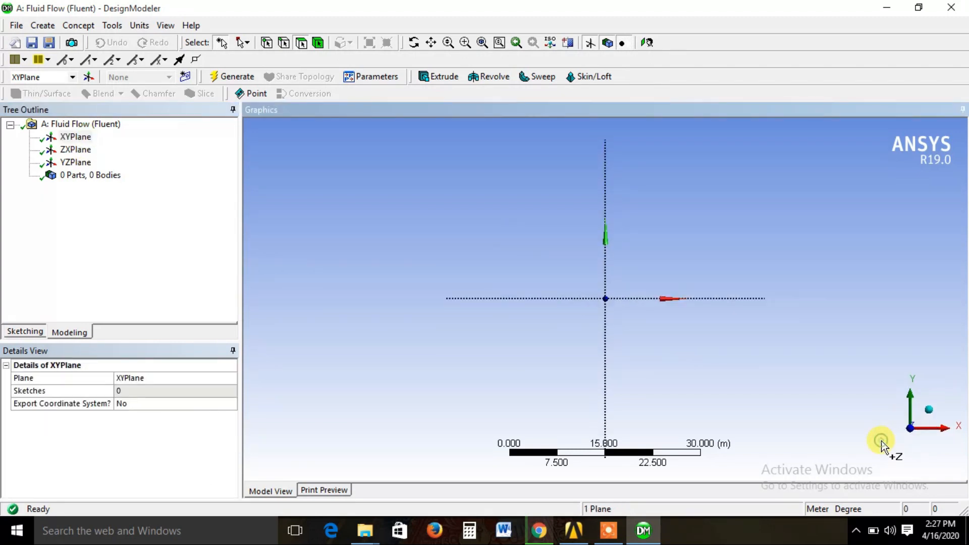
pyautogui.click(931, 411)
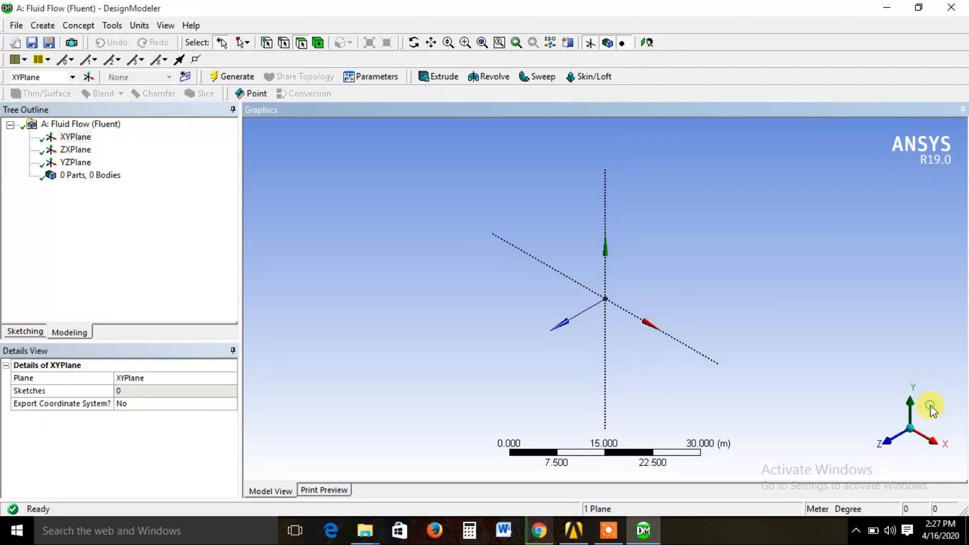
pyautogui.click(161, 26)
pyautogui.moveTo(136, 26)
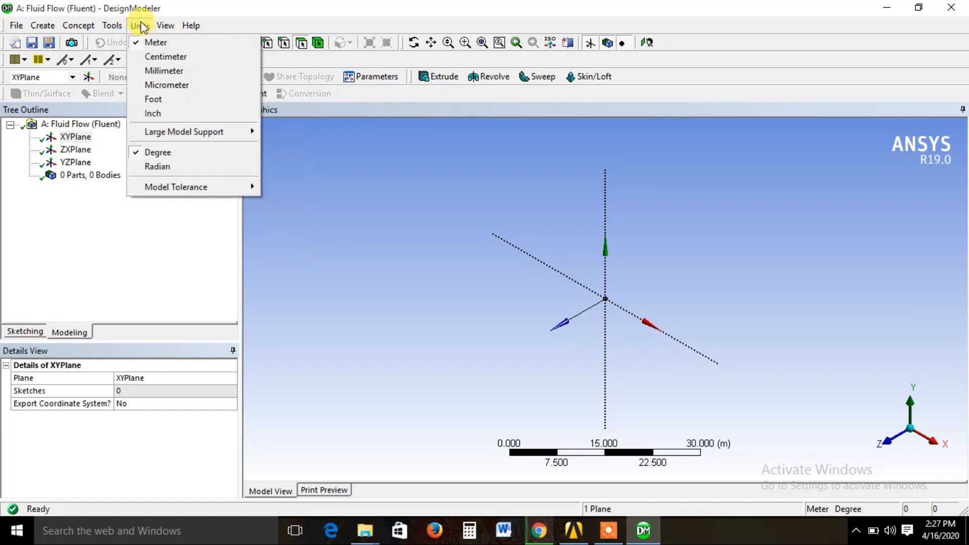
pyautogui.click(158, 71)
# Create a new sketch on the XY plane and view it face-on
pyautogui.click(73, 137)
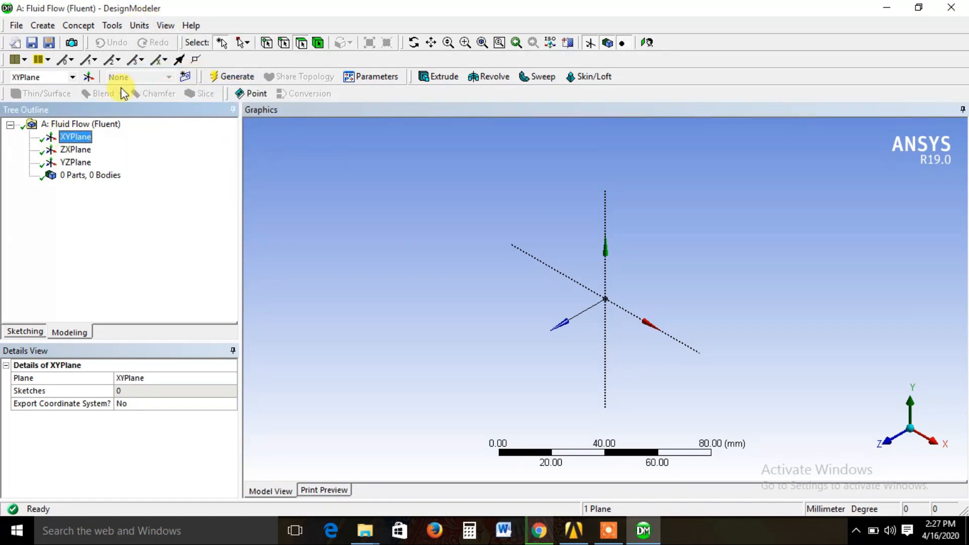
pyautogui.click(185, 76)
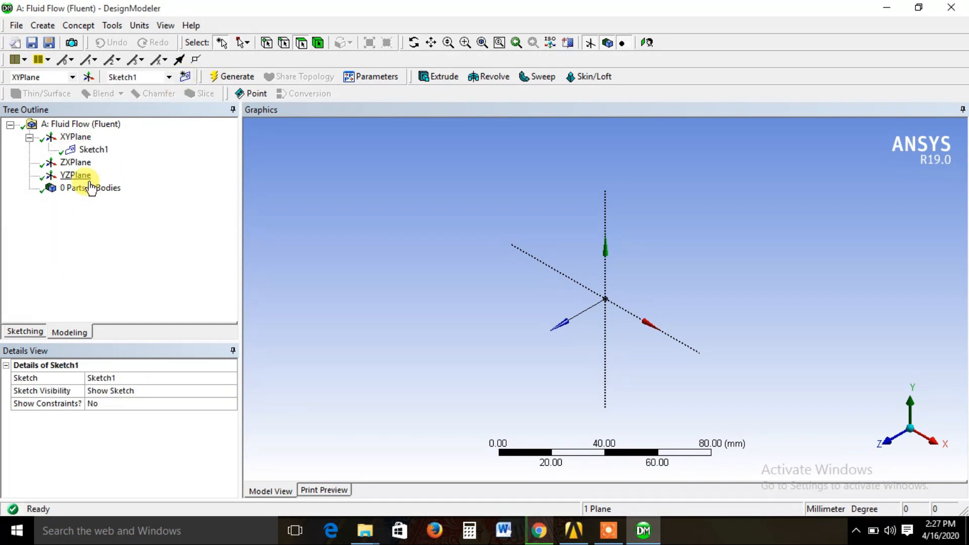
pyautogui.click(93, 150)
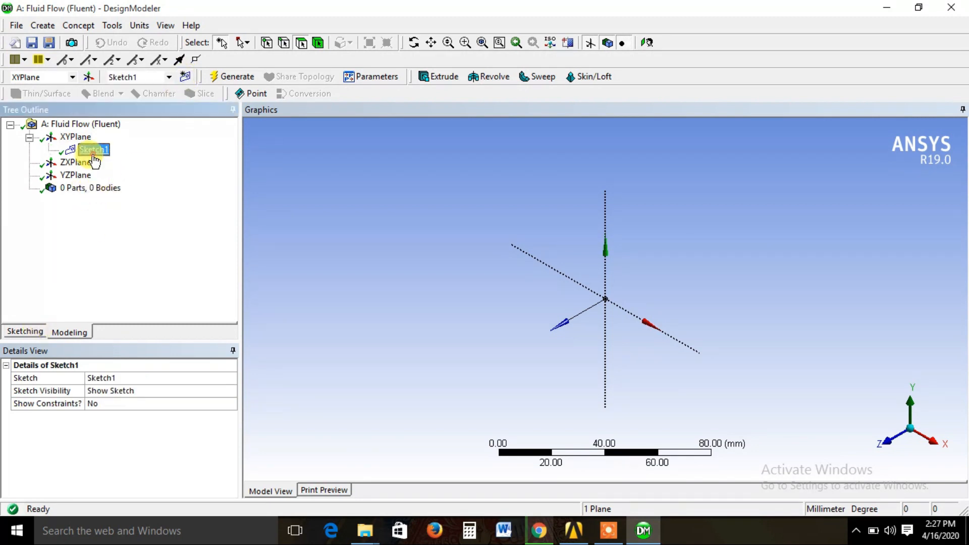
pyautogui.rightClick(94, 150)
pyautogui.click(121, 191)
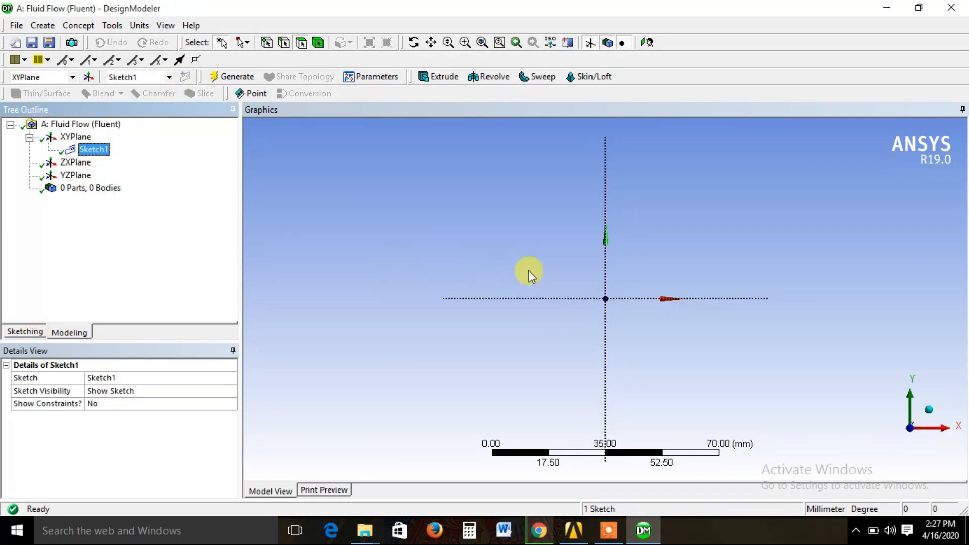
# Draw a rectangle about 79 mm wide and 49 mm high, with its base on the X axis and spanning the Y axis
pyautogui.click(26, 332)
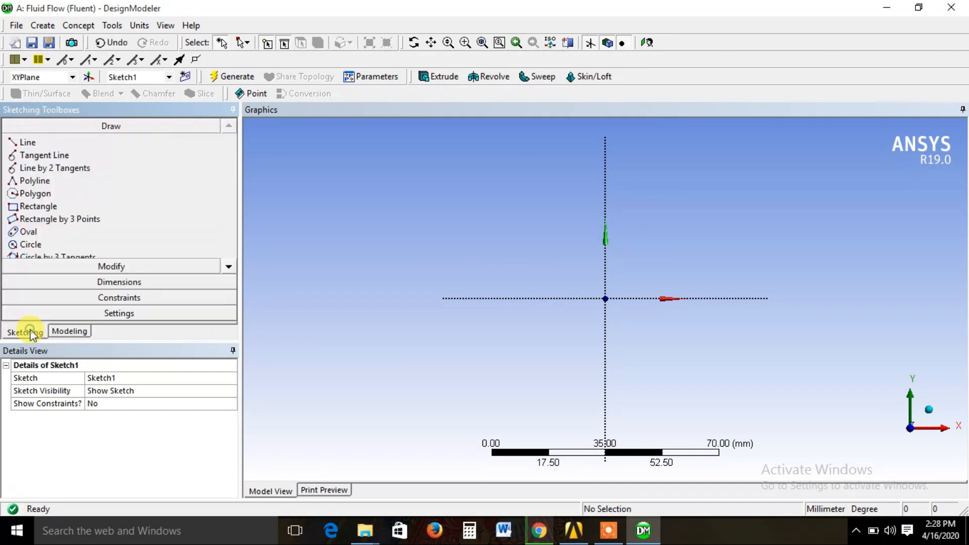
pyautogui.click(39, 208)
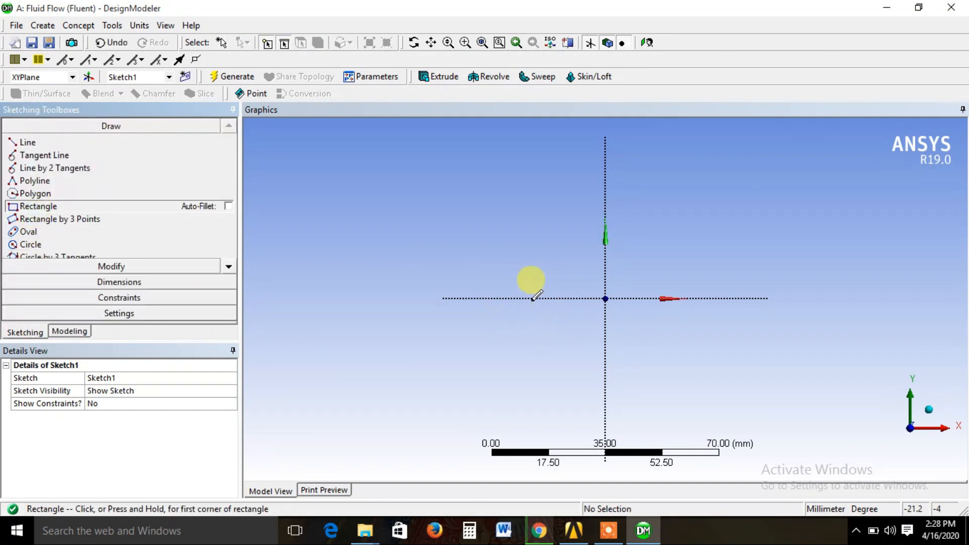
pyautogui.click(489, 298)
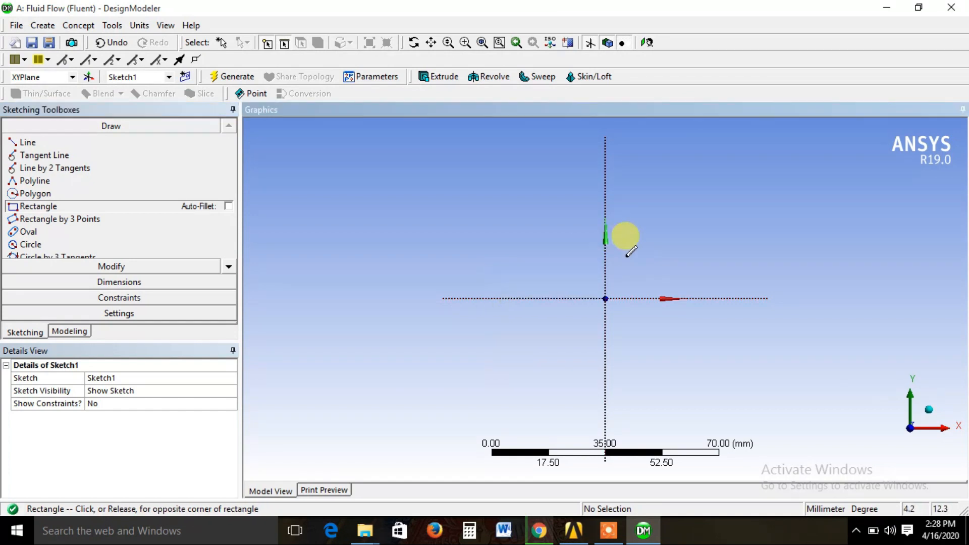
pyautogui.click(744, 139)
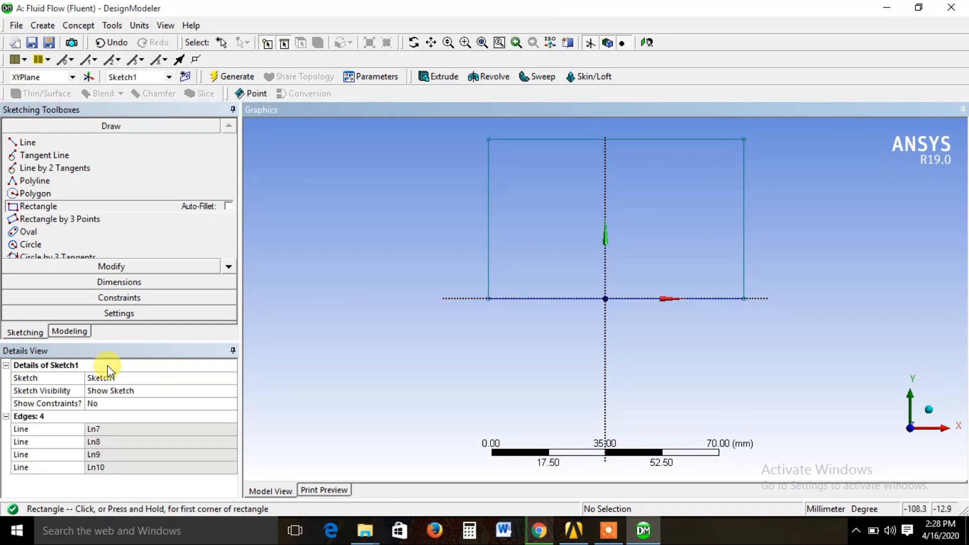
# Set the sketch dimension display to show values instead of names
pyautogui.click(86, 281)
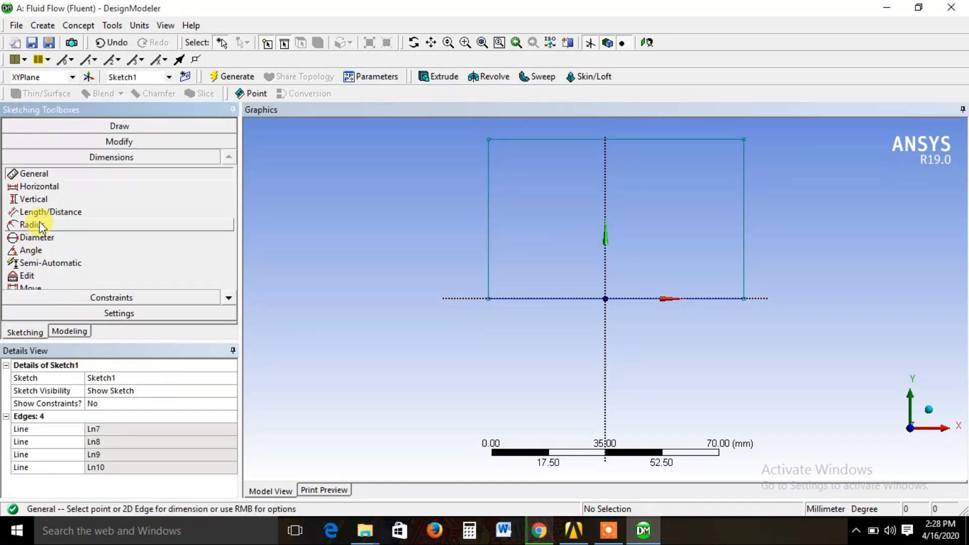
pyautogui.click(228, 298)
pyautogui.click(228, 297)
pyautogui.click(228, 298)
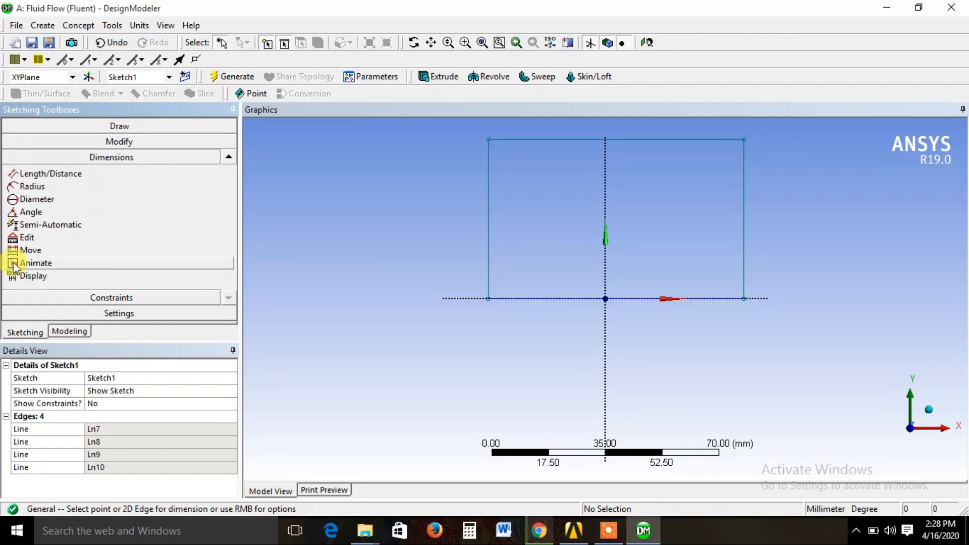
pyautogui.click(17, 275)
pyautogui.click(191, 275)
pyautogui.click(228, 276)
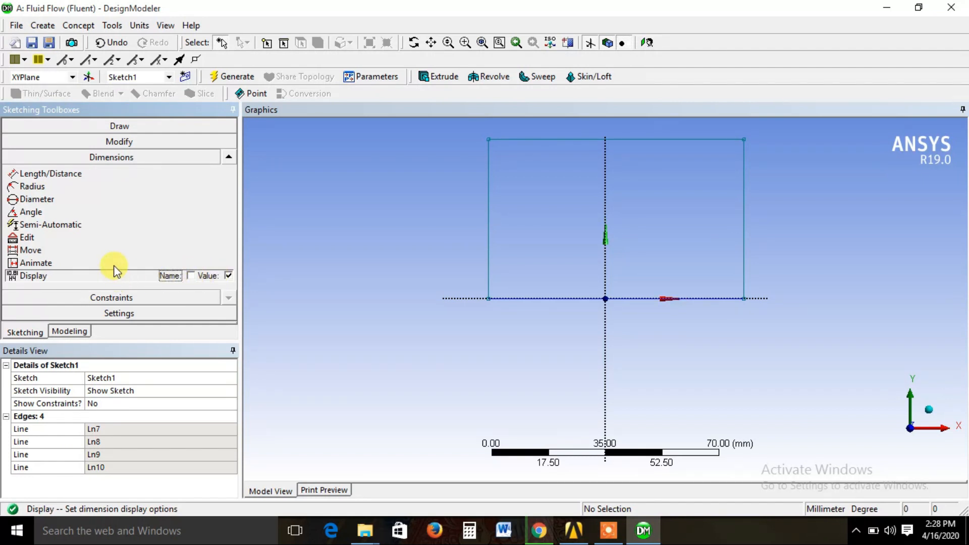
pyautogui.click(67, 174)
pyautogui.click(488, 201)
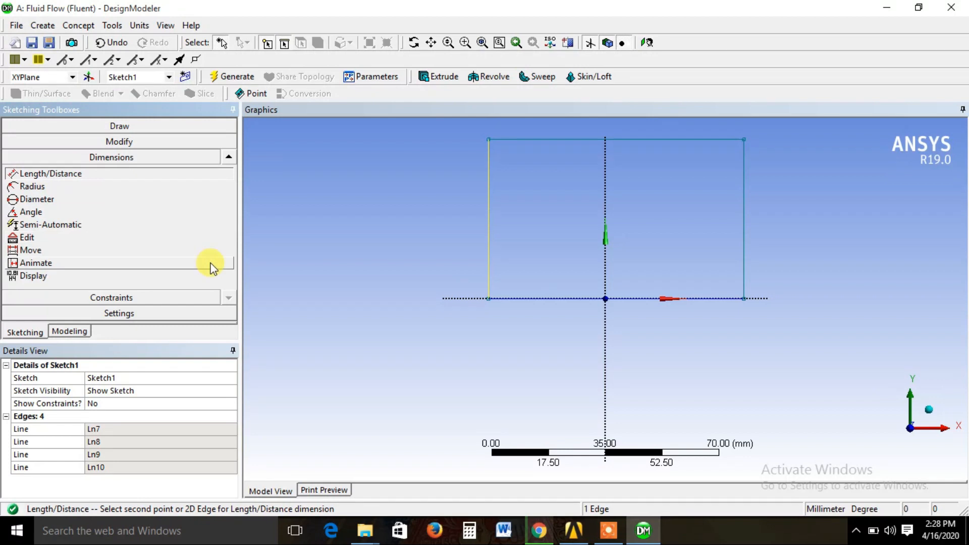
pyautogui.click(227, 156)
pyautogui.click(227, 156)
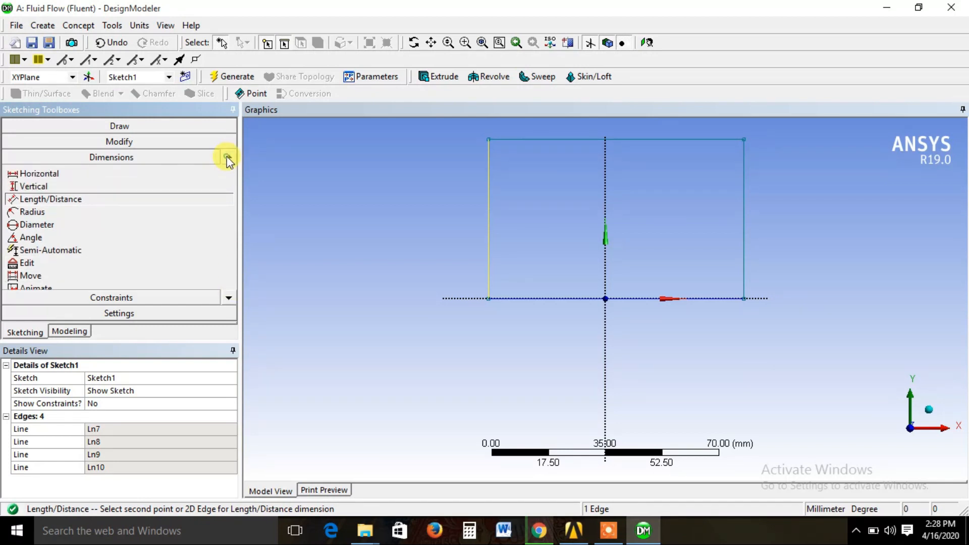
pyautogui.click(227, 156)
# Add general dimensions to the rectangle's left side for its height and to its bottom edge for its width
pyautogui.click(44, 177)
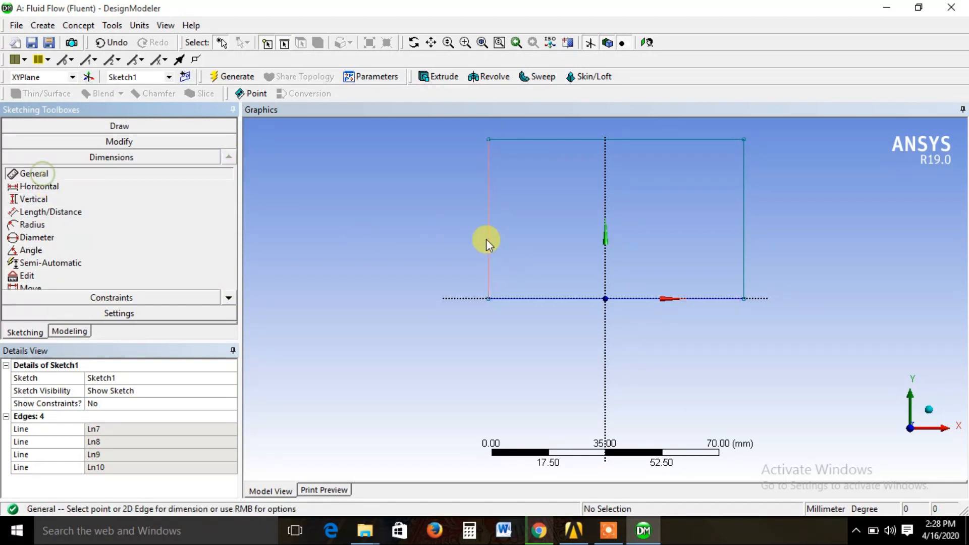
pyautogui.click(489, 242)
pyautogui.click(425, 222)
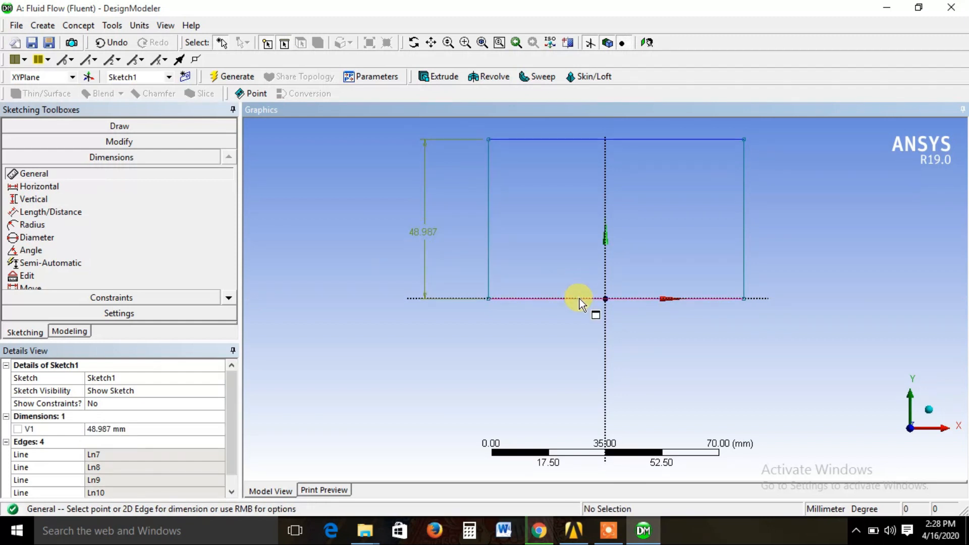
pyautogui.click(579, 298)
pyautogui.click(575, 327)
# Add a horizontal dimension between the rectangle's left side and the Y axis
pyautogui.click(38, 186)
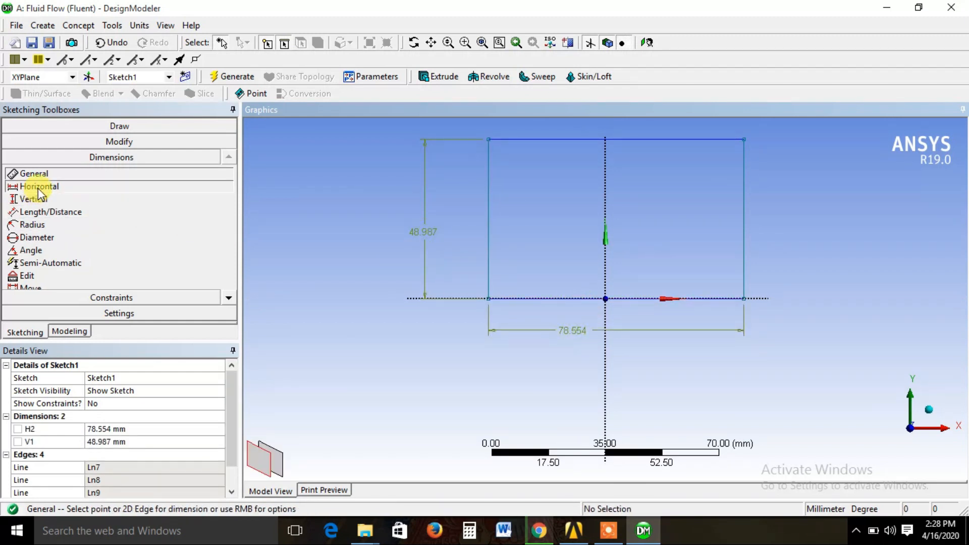
pyautogui.click(488, 220)
pyautogui.click(604, 220)
pyautogui.click(568, 247)
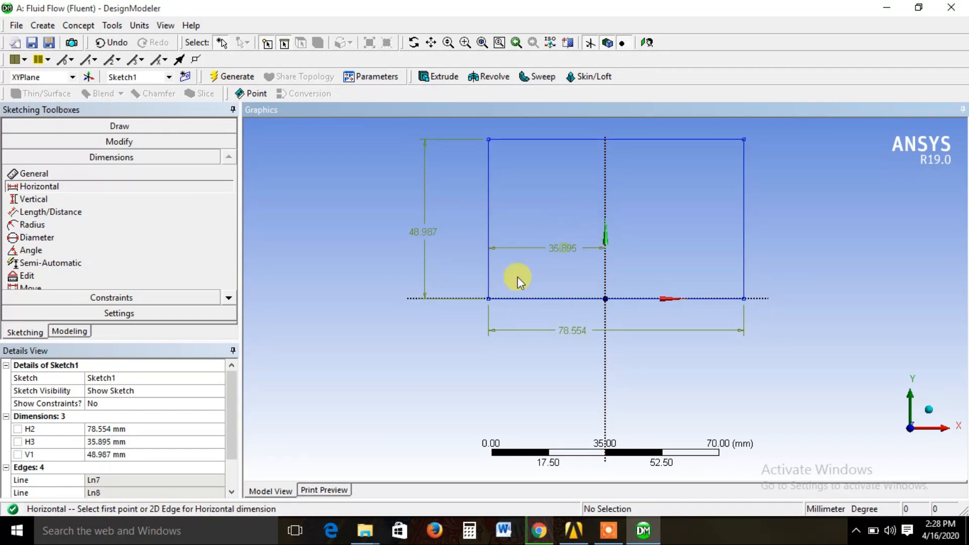
# Set the rectangle's width to 500 mm and the distance from its left side to the Y axis to 250 mm
pyautogui.click(115, 428)
pyautogui.write('5')
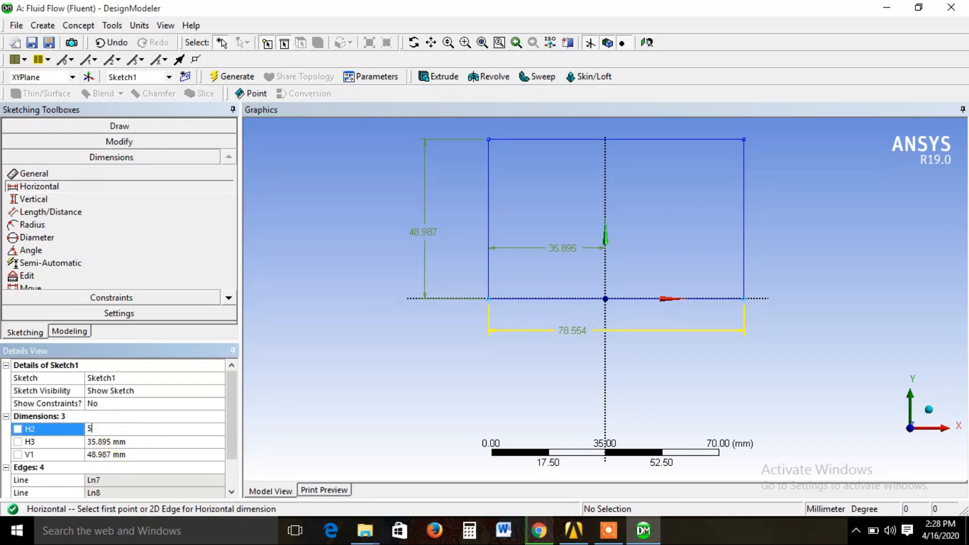
pyautogui.write('00')
pyautogui.click(120, 442)
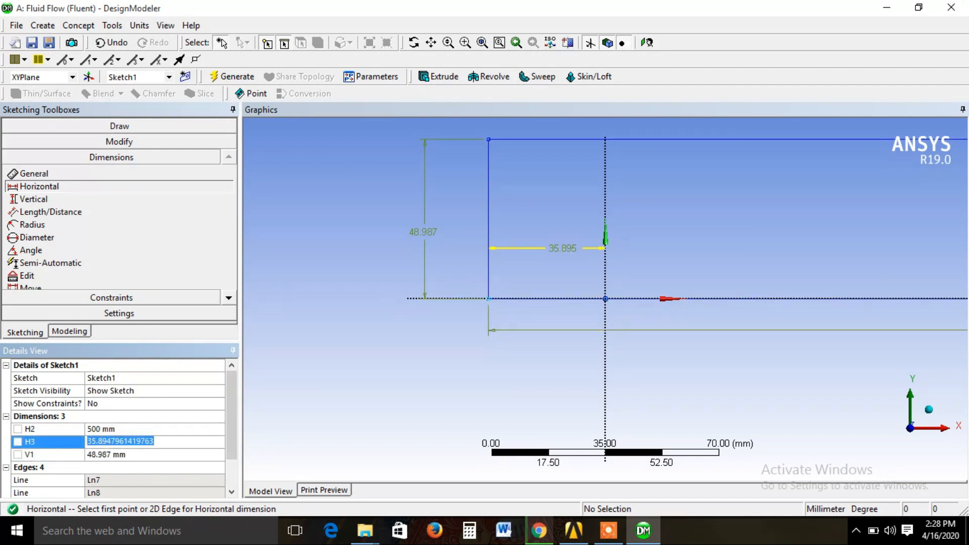
pyautogui.write('250')
# Set the rectangle's height to 400 mm and fit the whole sketch in view
pyautogui.click(125, 454)
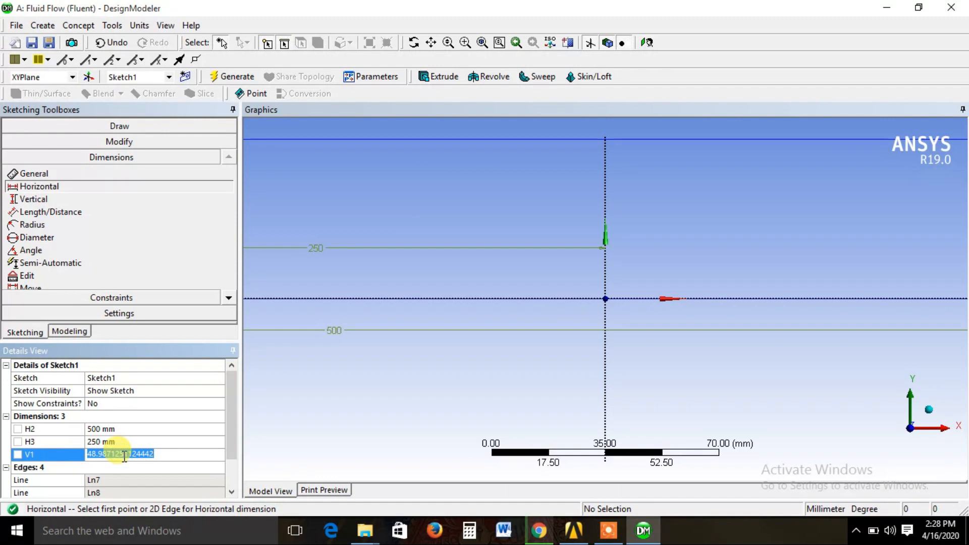
pyautogui.click(135, 453)
pyautogui.doubleClick(133, 454)
pyautogui.write('400')
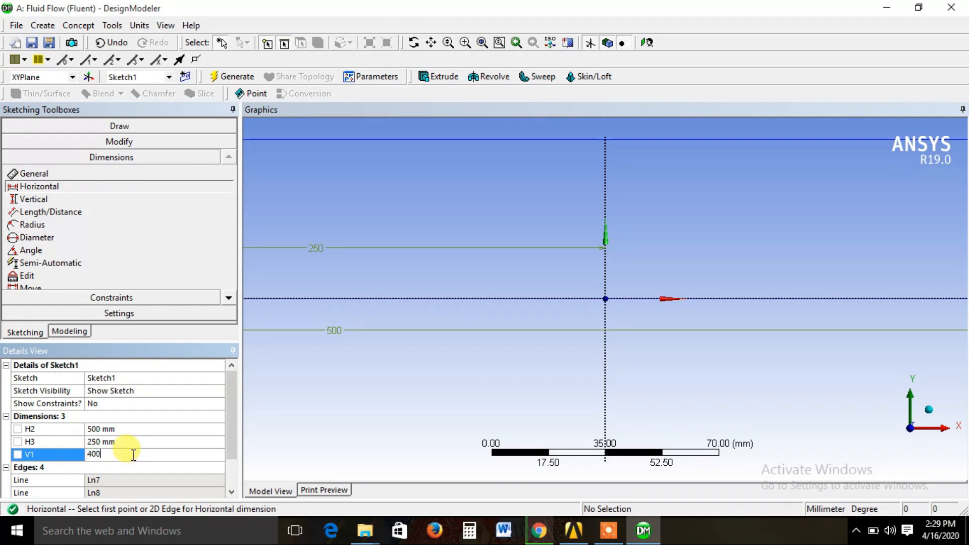
pyautogui.click(359, 406)
pyautogui.scroll(-5, 362, 403)
pyautogui.scroll(-6, 656, 368)
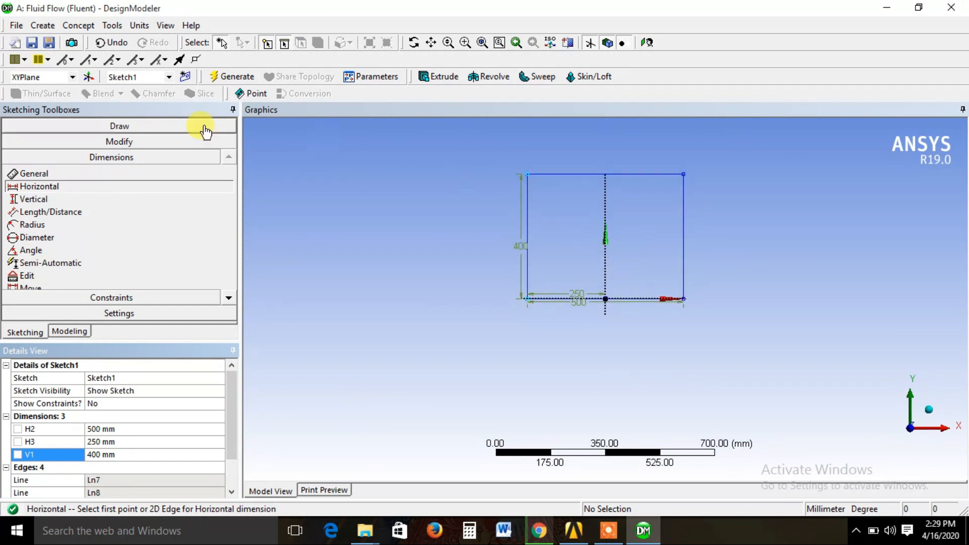
# Create a surface from Sketch1, the dimensioned rectangle, using Surfaces From Sketches with Add Material, and generate it
pyautogui.click(928, 410)
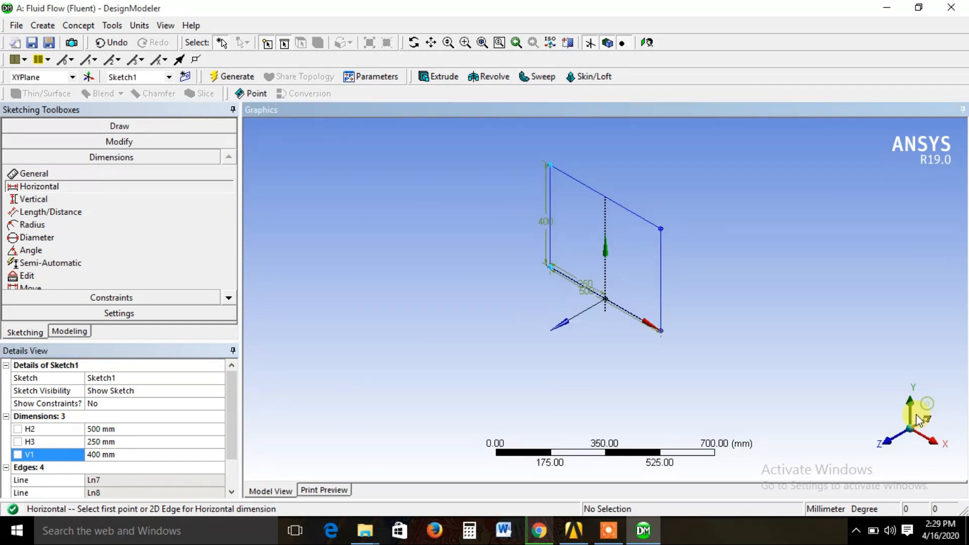
pyautogui.click(882, 446)
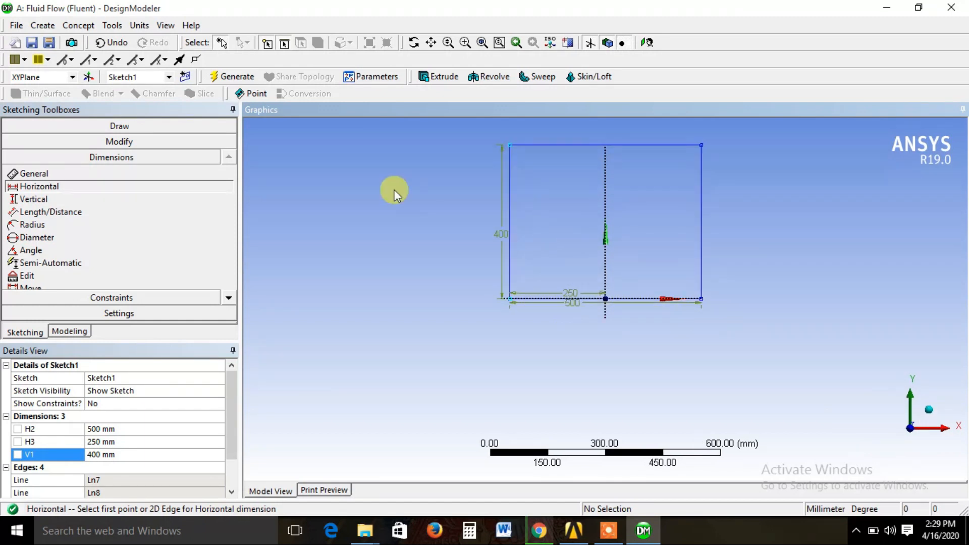
pyautogui.click(43, 25)
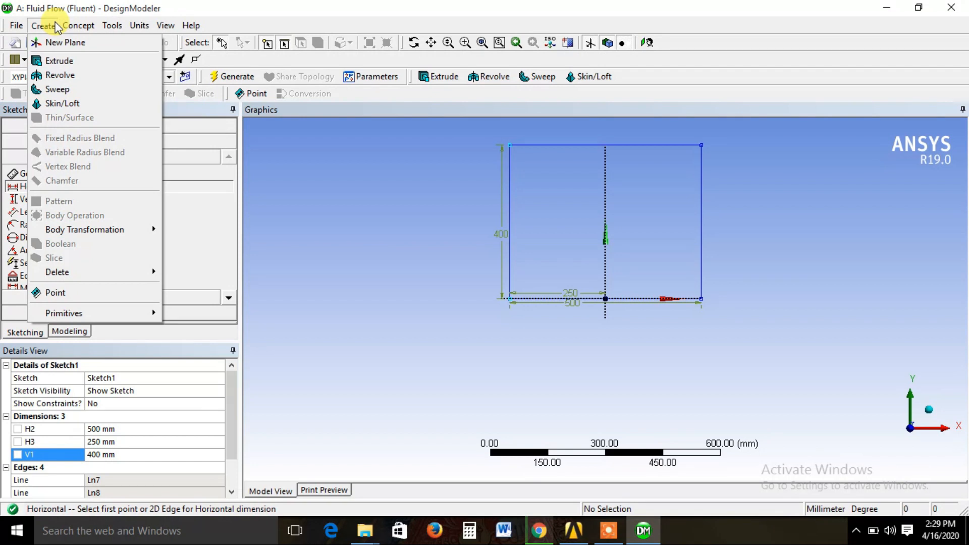
pyautogui.moveTo(75, 25)
pyautogui.click(91, 127)
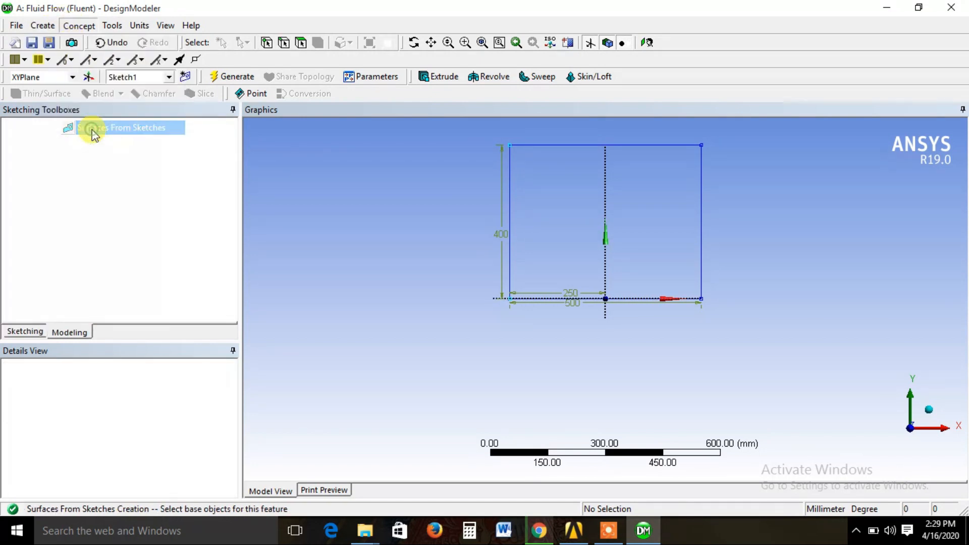
pyautogui.click(93, 150)
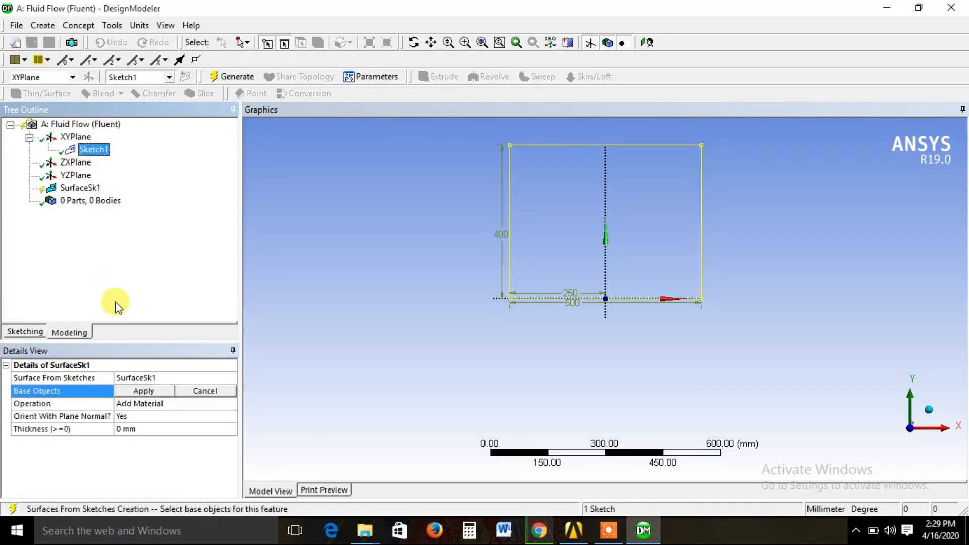
pyautogui.click(145, 391)
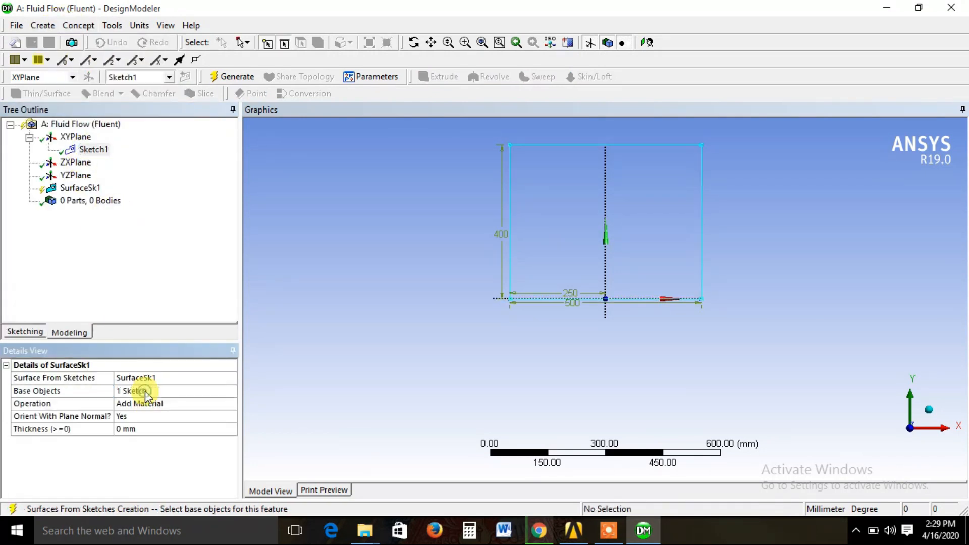
pyautogui.rightClick(90, 155)
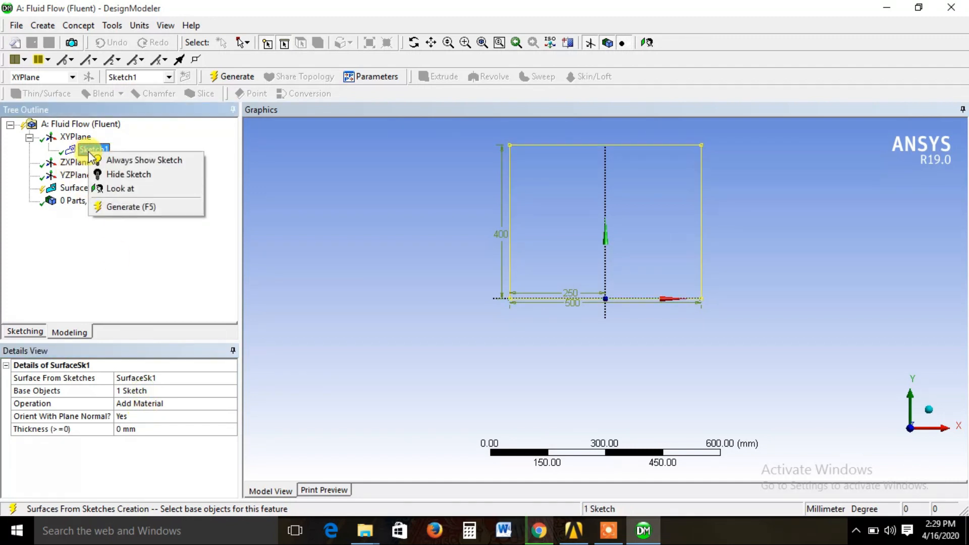
pyautogui.click(100, 206)
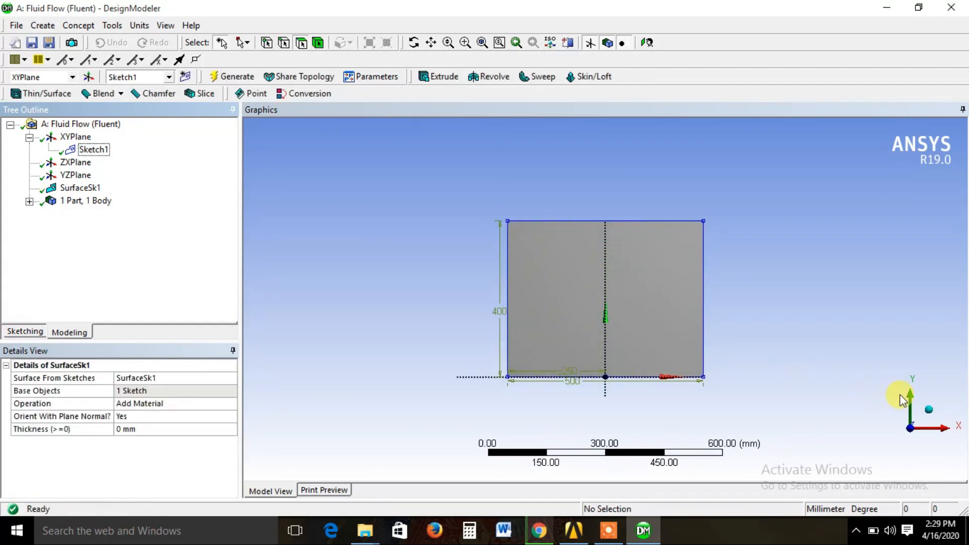
# Create a second sketch on the XYPlane and open it for sketching
pyautogui.click(928, 409)
pyautogui.click(885, 441)
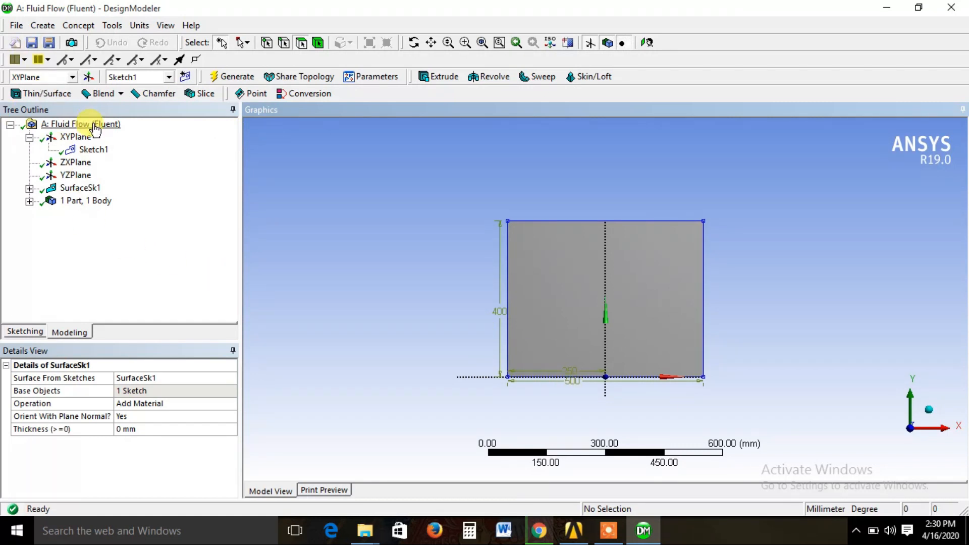
pyautogui.click(71, 136)
pyautogui.click(197, 59)
pyautogui.click(91, 163)
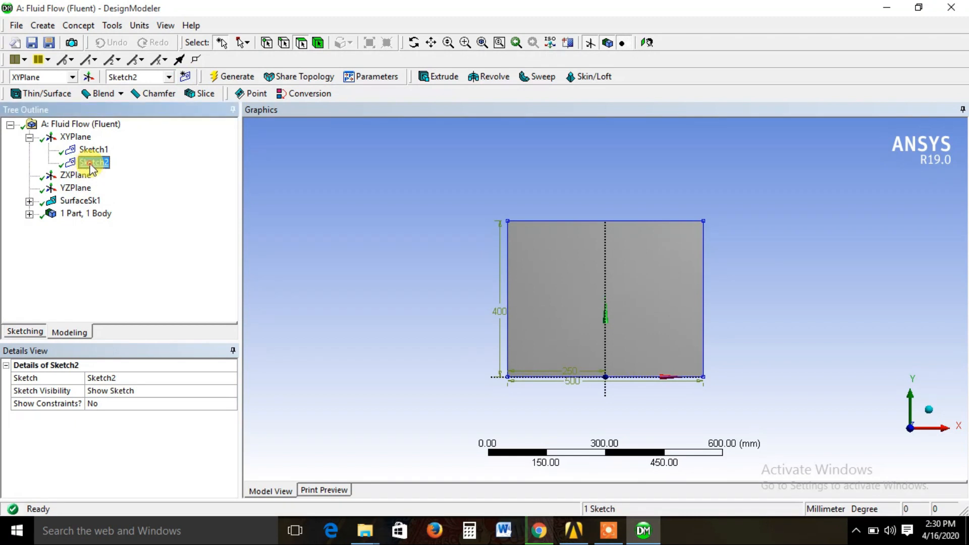
pyautogui.rightClick(91, 164)
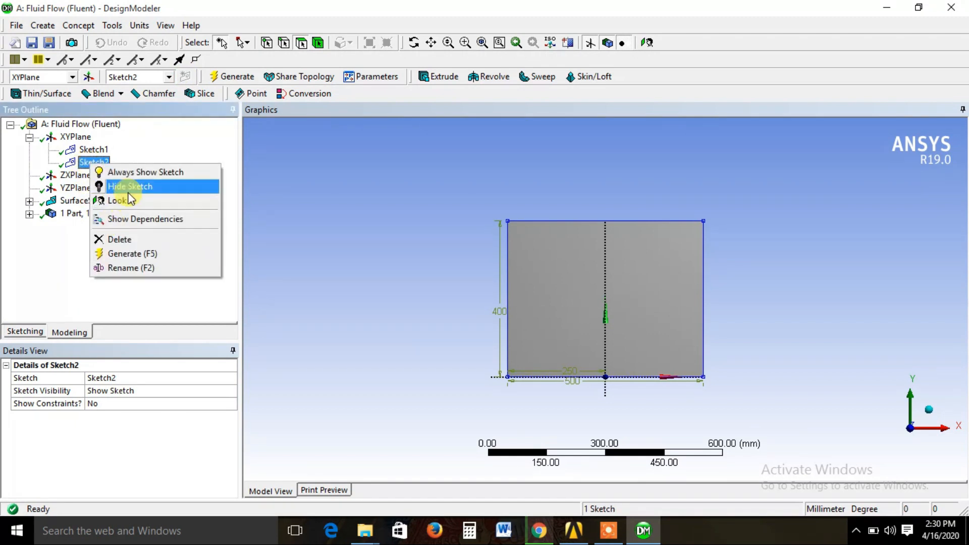
pyautogui.click(26, 331)
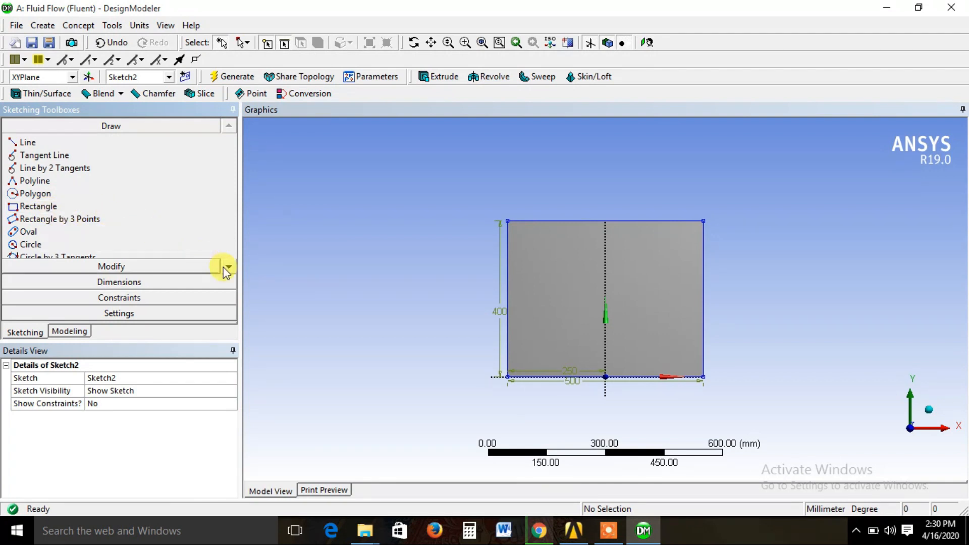
# Draw a small circle centred on the Y axis in the lower part of the rectangular surface
pyautogui.click(228, 267)
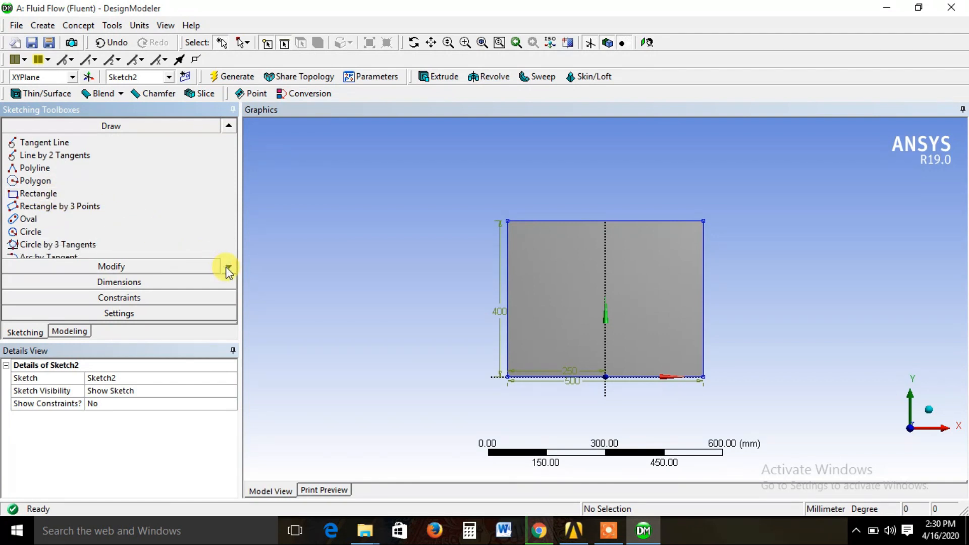
pyautogui.click(228, 268)
pyautogui.click(35, 221)
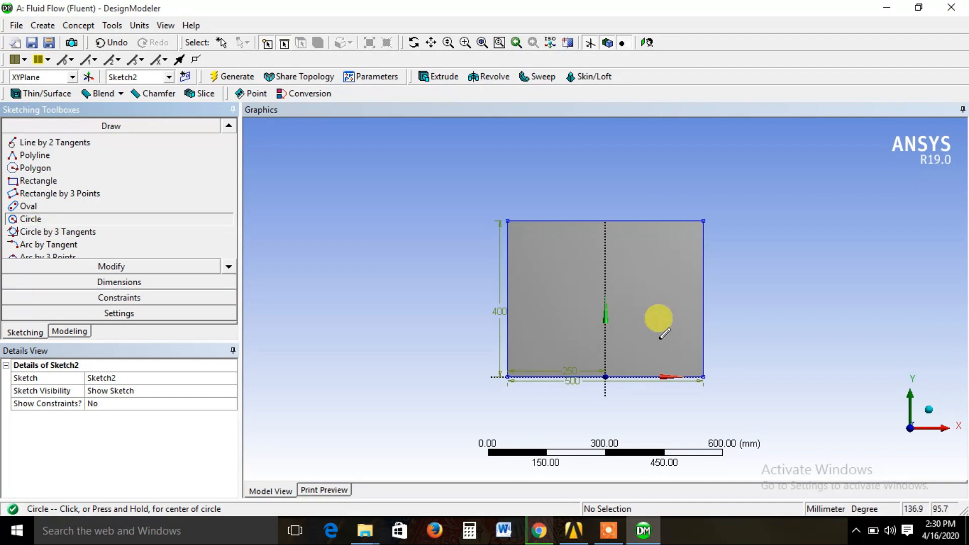
pyautogui.click(605, 350)
pyautogui.click(606, 341)
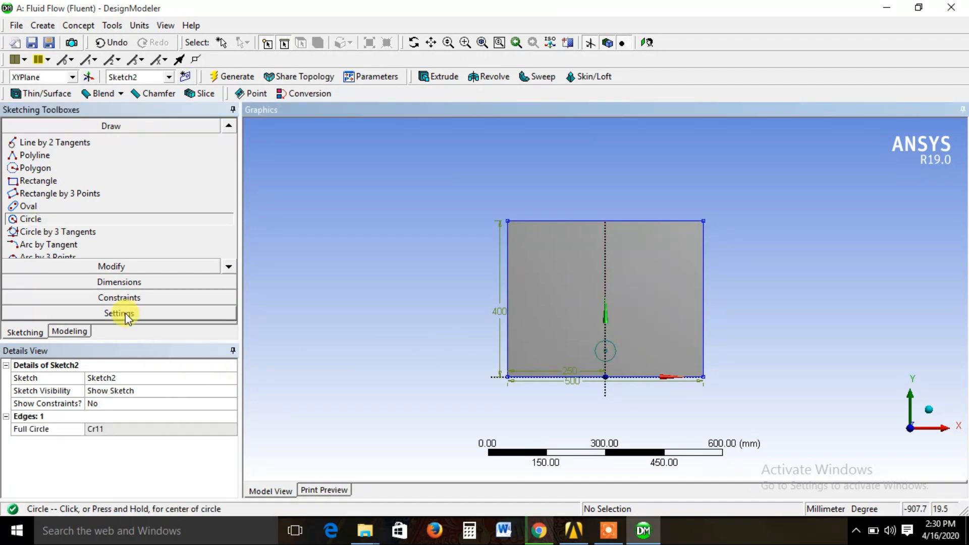
# Draw a small rectangle straddling the Y axis above the circle
pyautogui.click(55, 186)
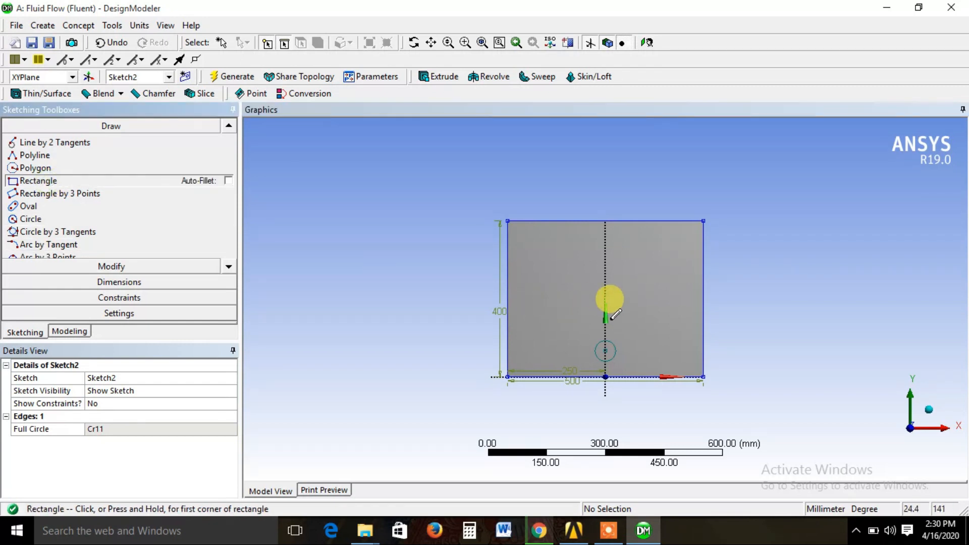
pyautogui.click(599, 298)
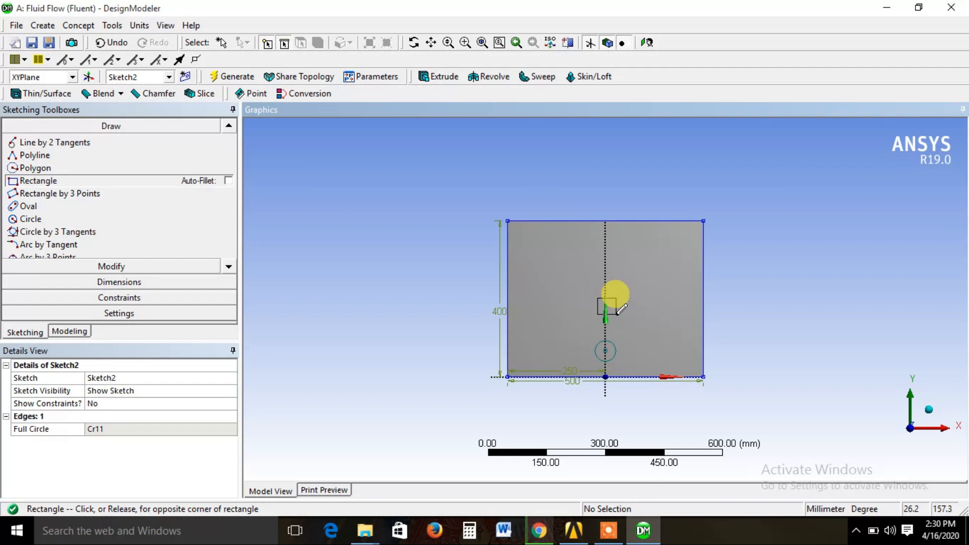
pyautogui.click(616, 315)
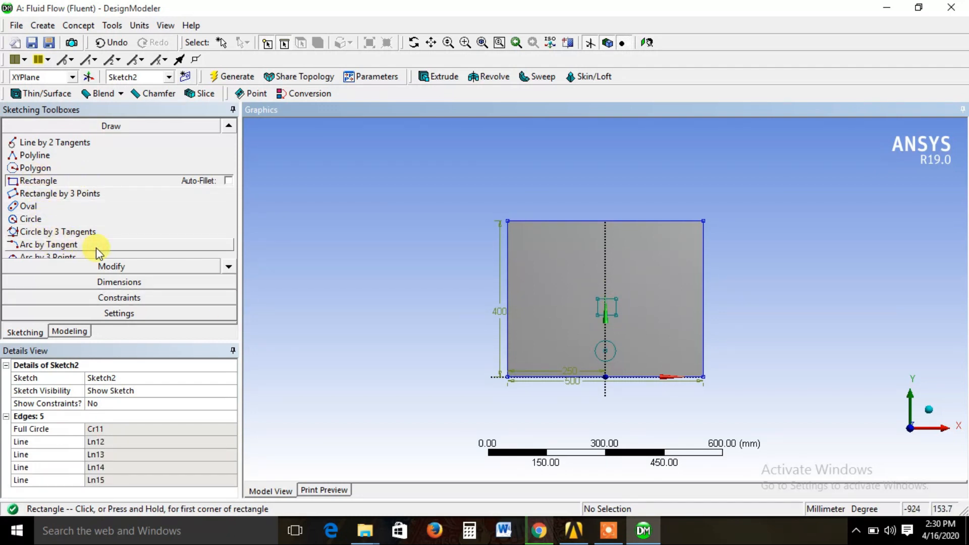
# Draw a three-point semicircular arc above the small rectangle, with both ends on the Y axis and bulging toward positive X
pyautogui.click(227, 266)
pyautogui.click(46, 244)
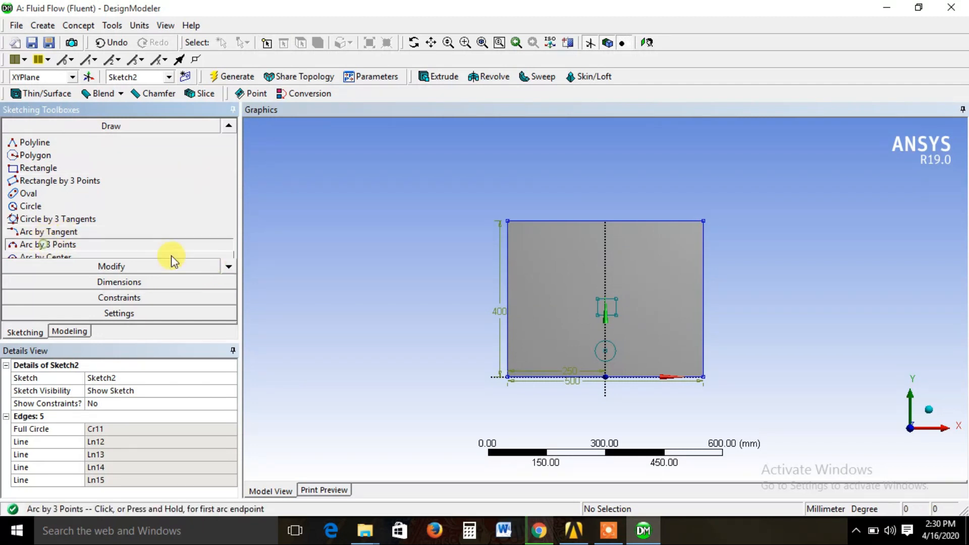
pyautogui.click(604, 256)
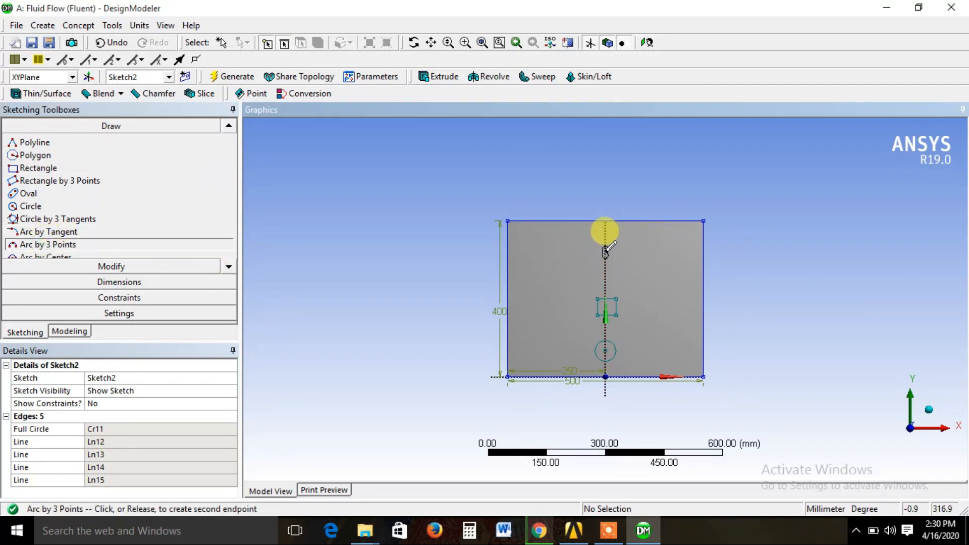
pyautogui.scroll(5, 608, 237)
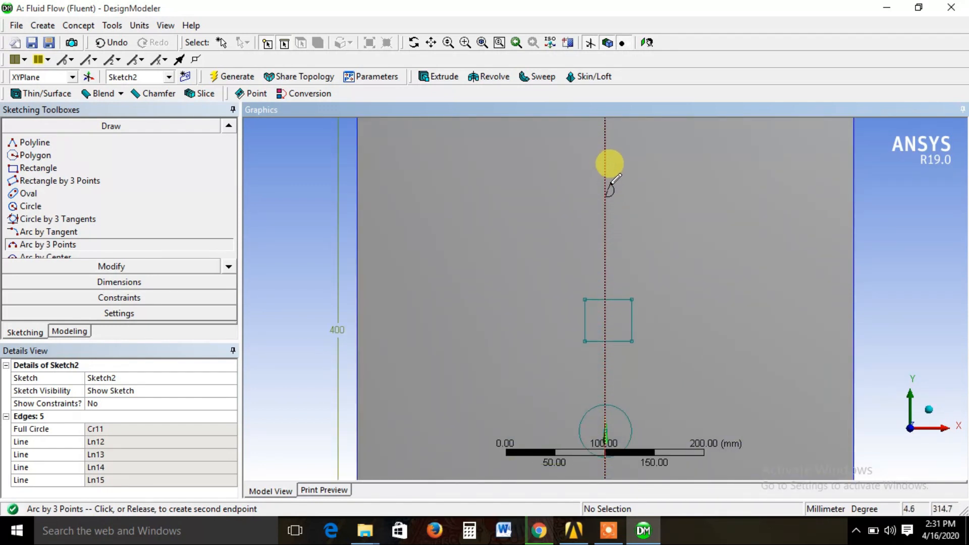
pyautogui.click(605, 165)
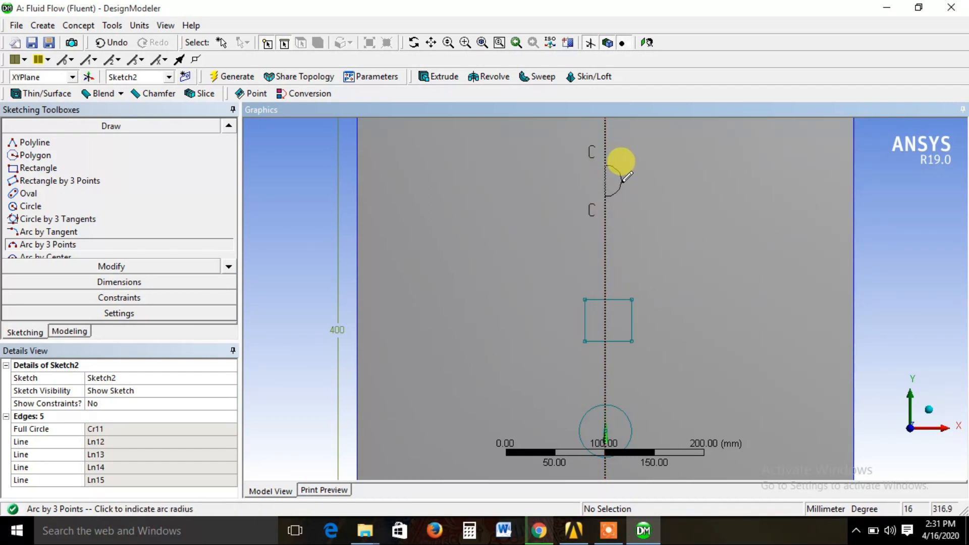
pyautogui.click(621, 182)
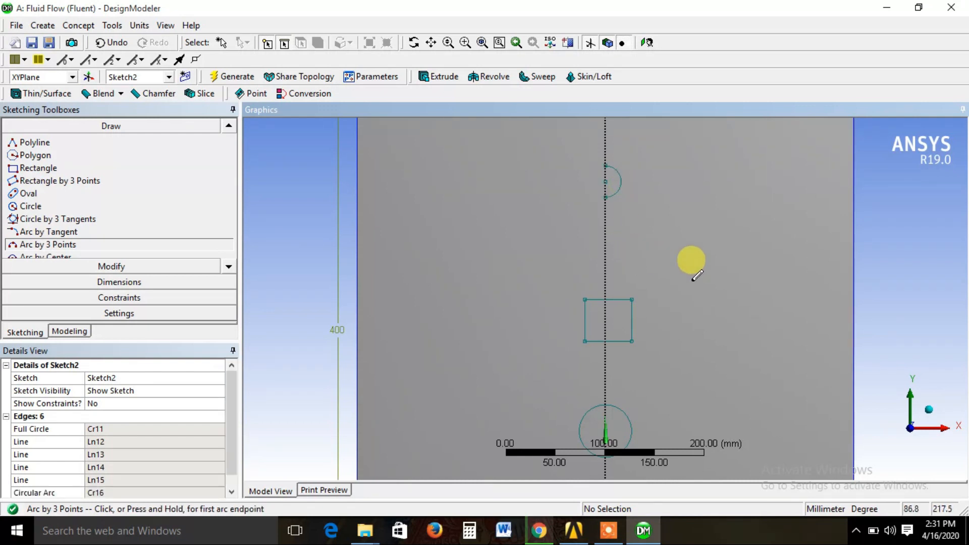
pyautogui.press('Escape')
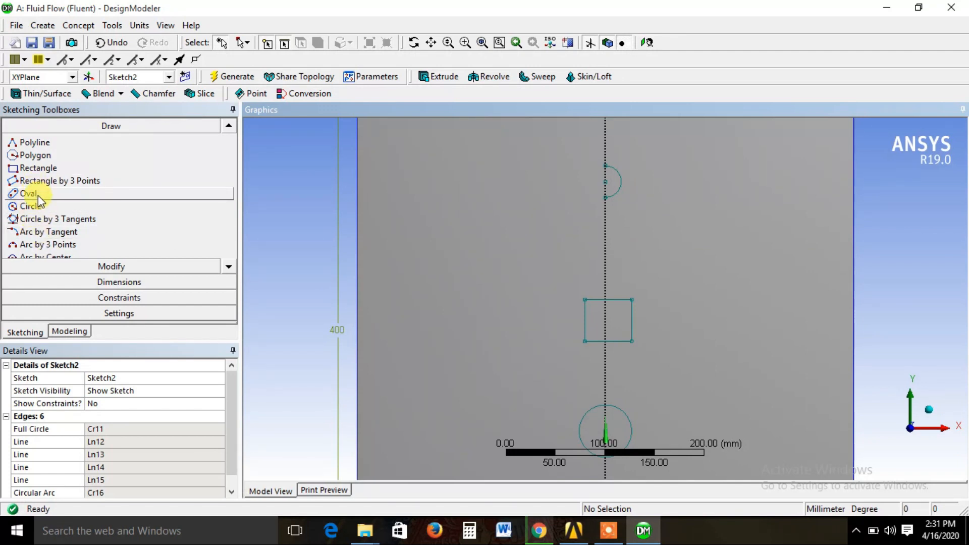
# Draw a closed triangular polyline from the arc's upper end to a point on the negative X side and back to its lower end
pyautogui.click(38, 144)
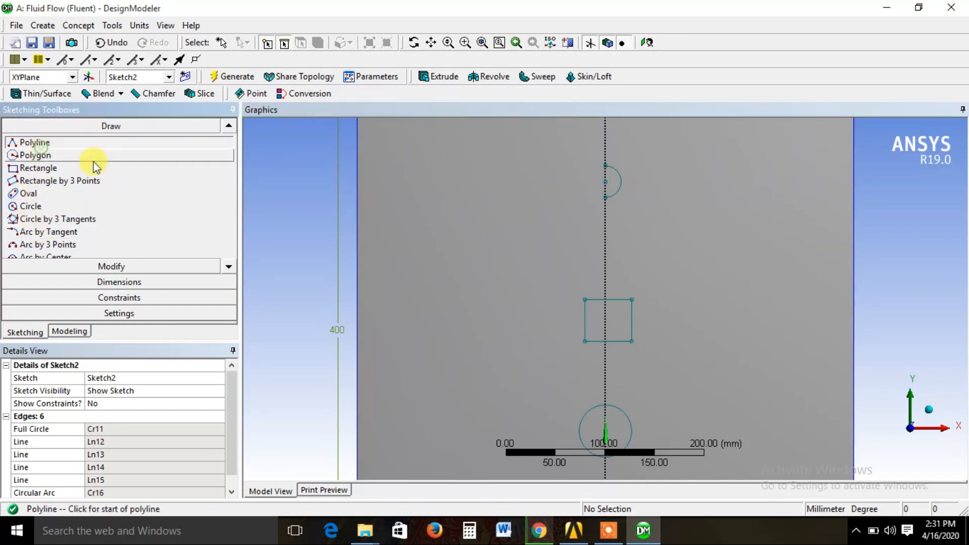
pyautogui.click(605, 165)
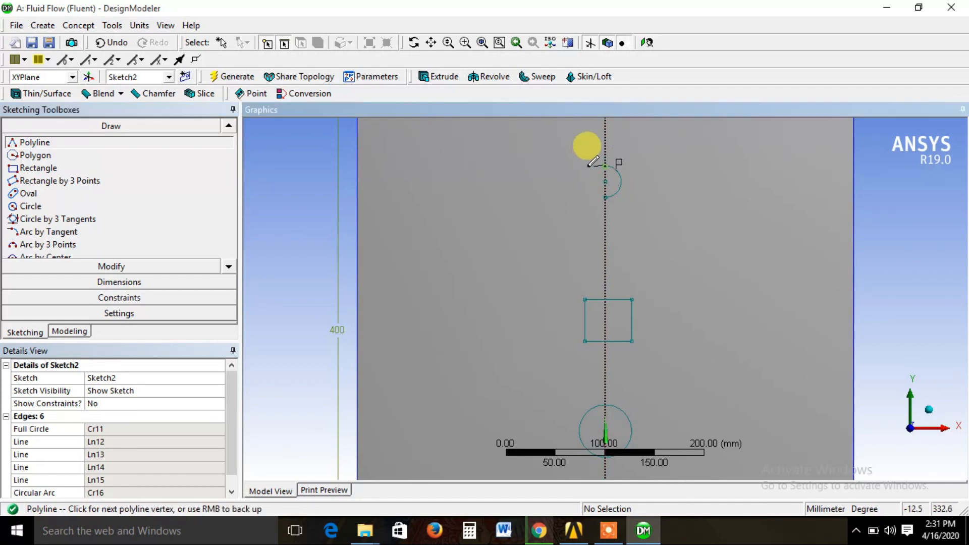
pyautogui.click(506, 179)
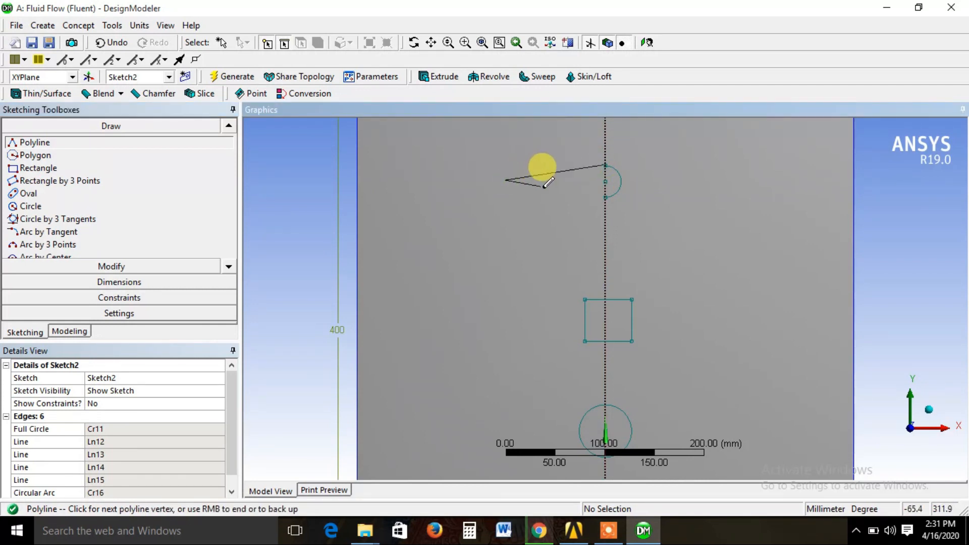
pyautogui.click(606, 197)
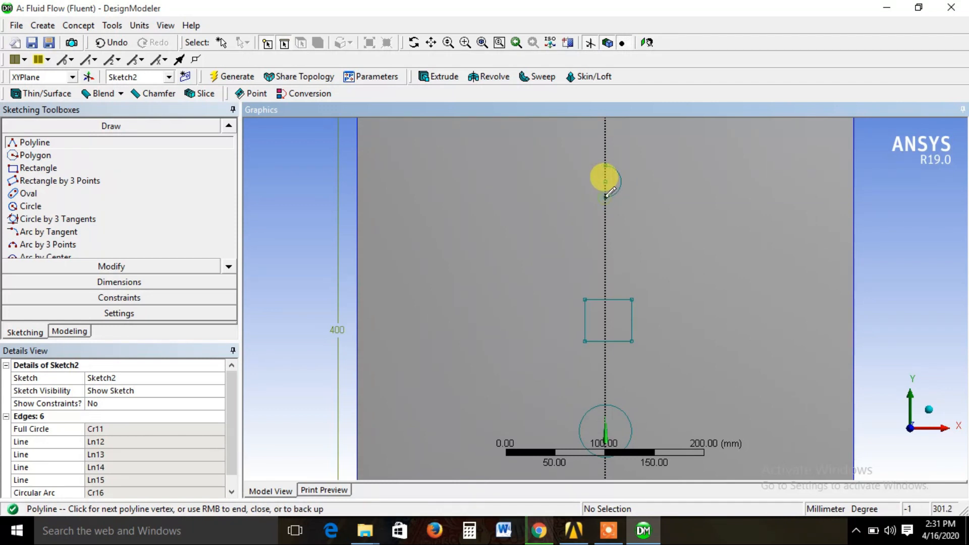
pyautogui.rightClick(606, 196)
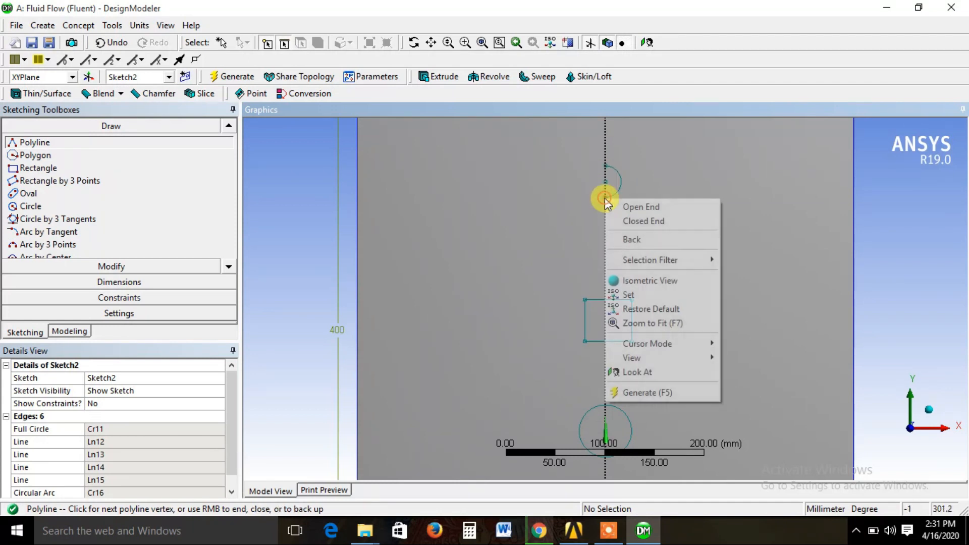
pyautogui.click(624, 218)
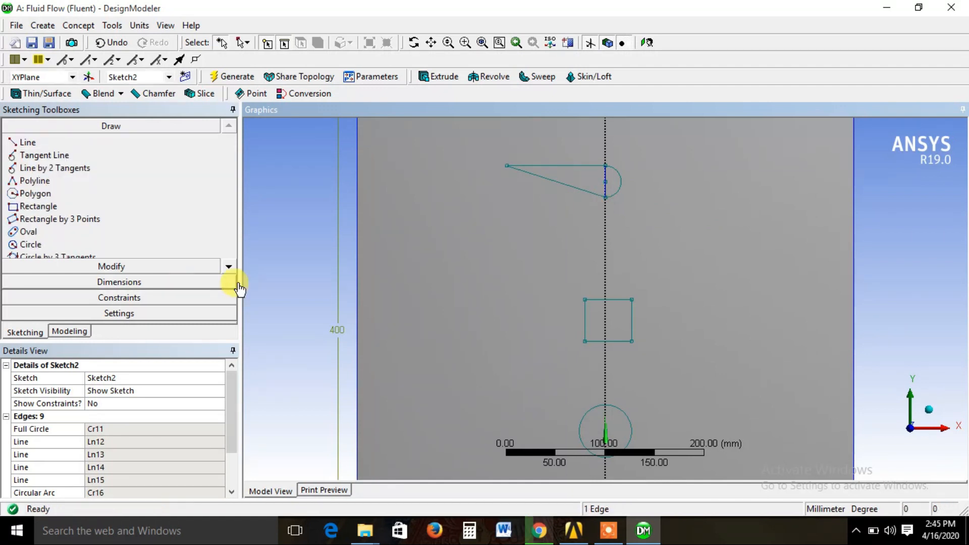
# Delete the two slanted polyline sides that meet at the tip, keeping the line between the arc's ends
pyautogui.click(531, 165)
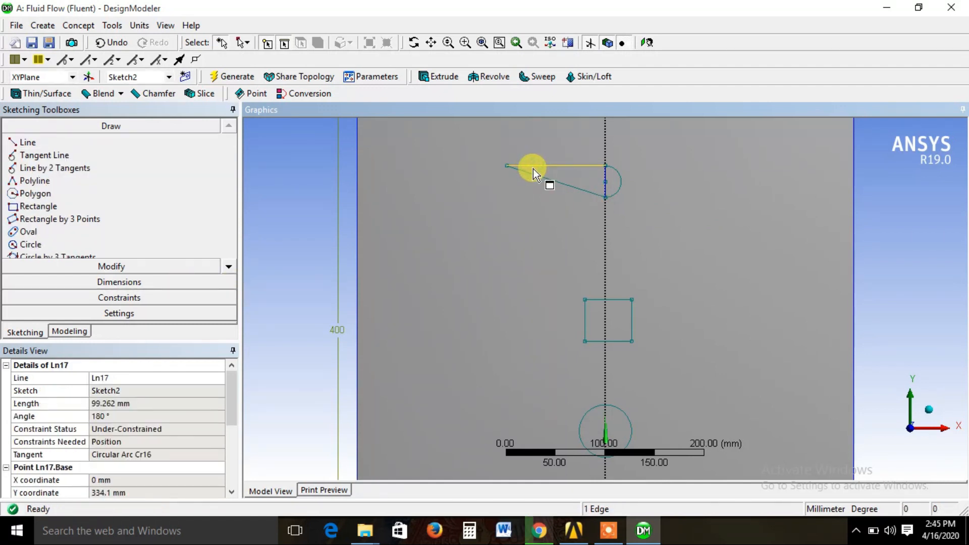
pyautogui.click(536, 175)
pyautogui.click(539, 178)
pyautogui.press('Delete')
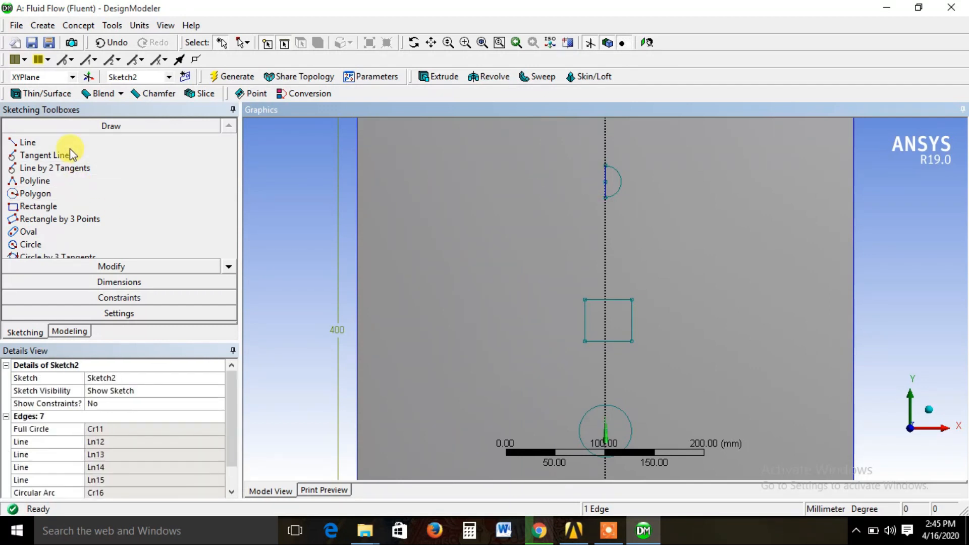
# Draw two lines from the arc's upper and lower ends meeting at a tip about 84 mm from the Y axis on the negative X side
pyautogui.click(55, 142)
pyautogui.click(605, 164)
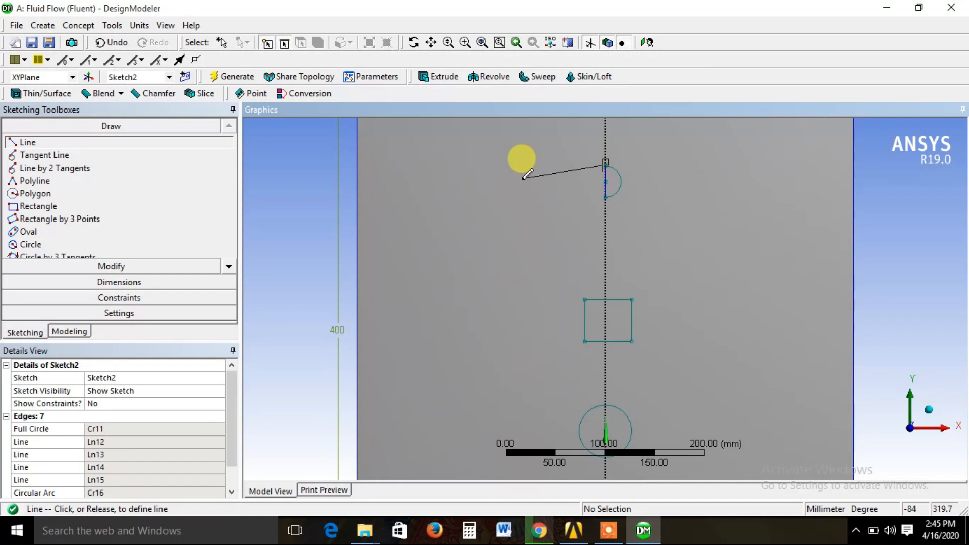
pyautogui.click(523, 179)
pyautogui.click(604, 165)
pyautogui.click(522, 179)
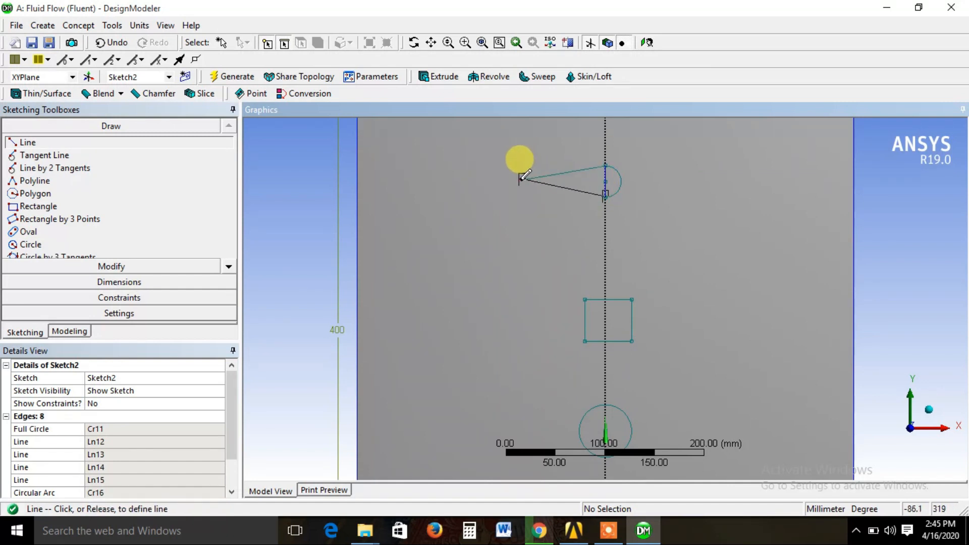
pyautogui.click(520, 179)
pyautogui.scroll(1, 535, 166)
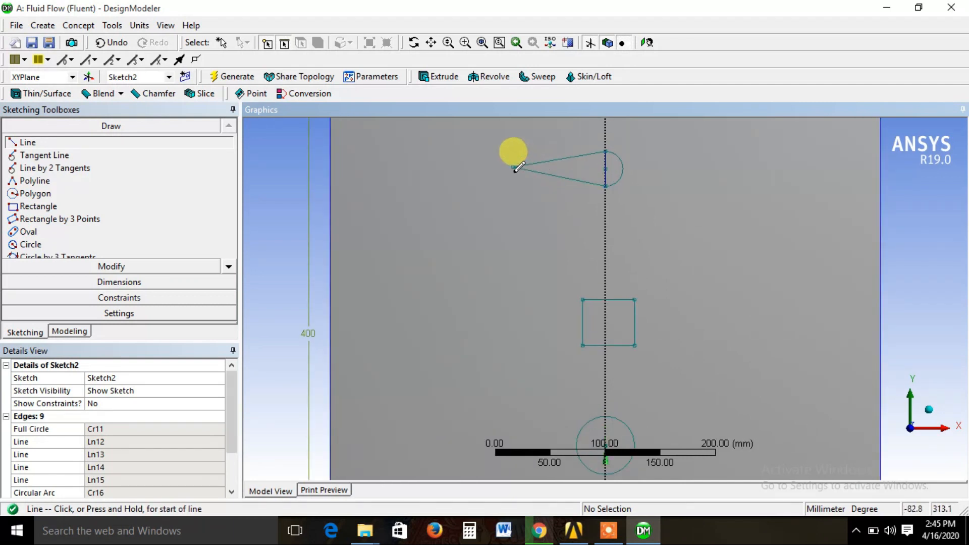
# Dimension the circle's diameter and set it to 20 mm
pyautogui.scroll(1, 520, 161)
pyautogui.scroll(-2, 519, 153)
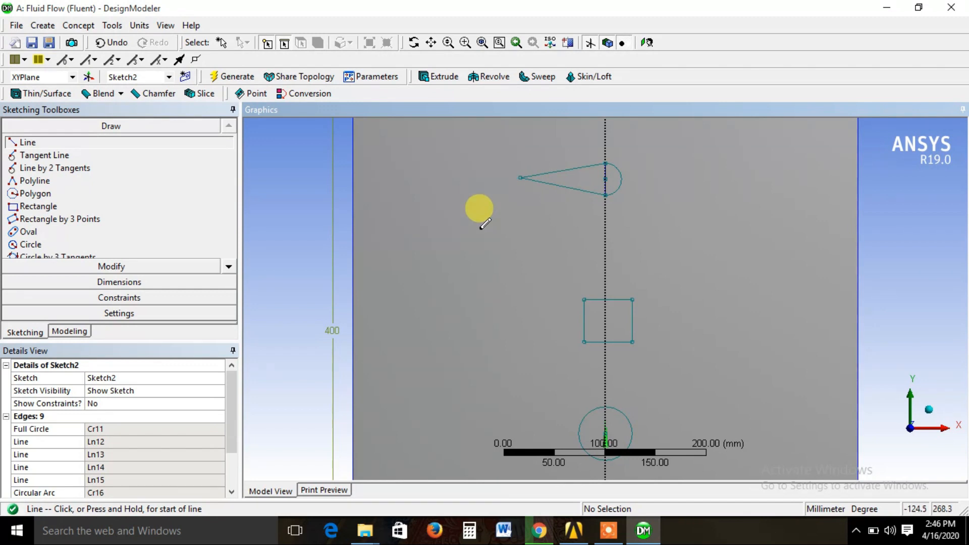
pyautogui.click(105, 284)
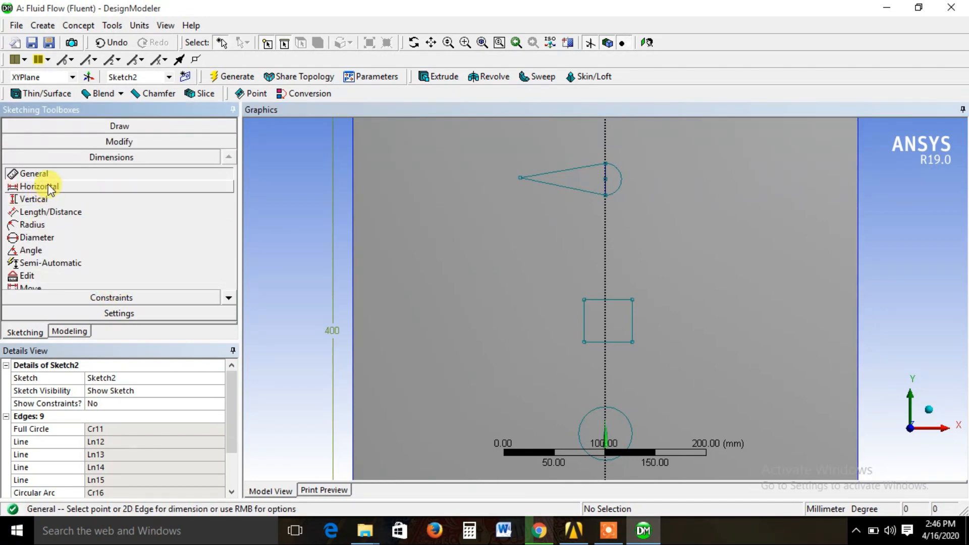
pyautogui.scroll(-3, 608, 333)
pyautogui.click(622, 376)
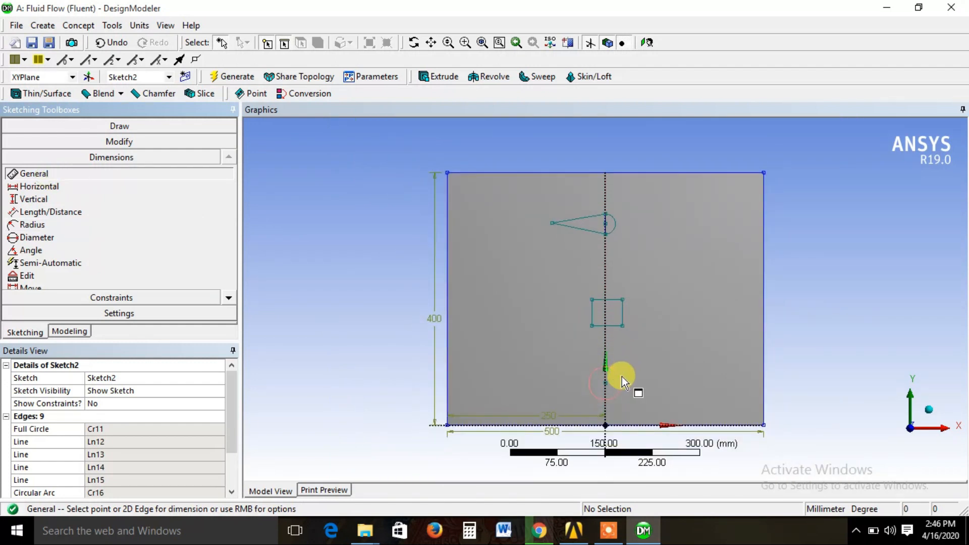
pyautogui.click(655, 352)
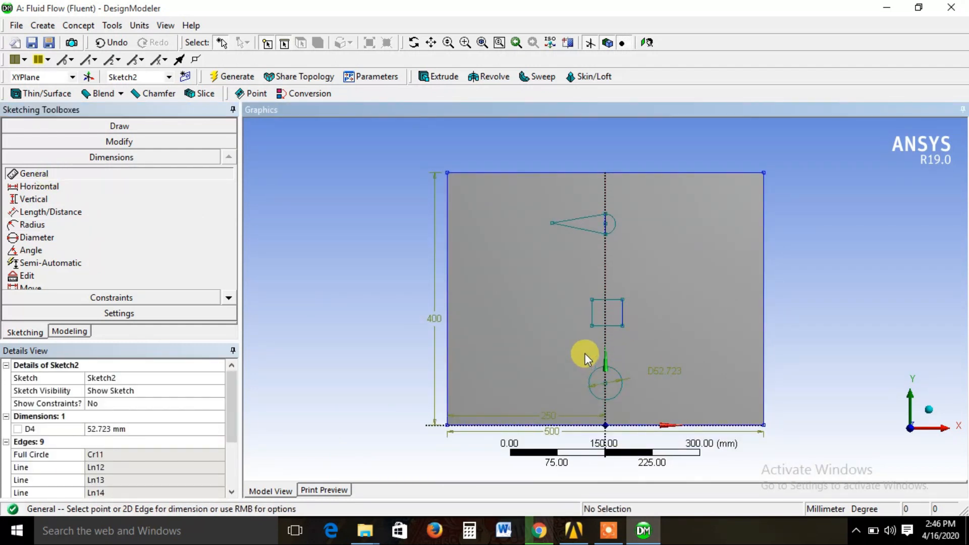
pyautogui.click(115, 426)
pyautogui.write('20')
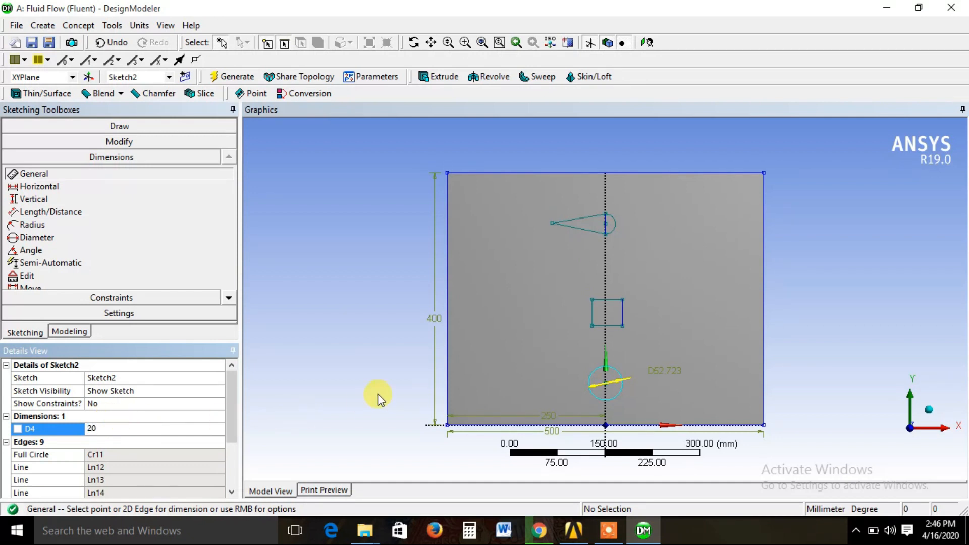
pyautogui.press('Return')
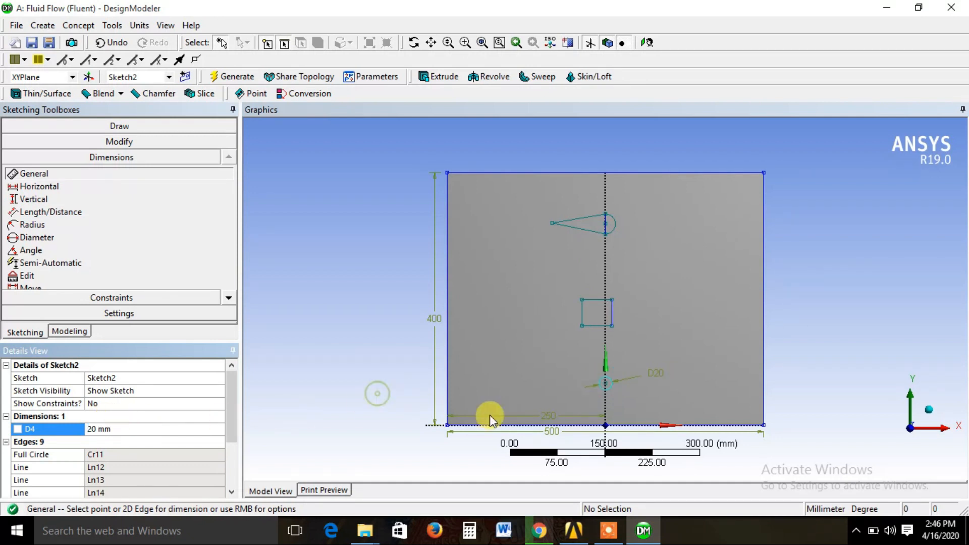
# Dimension the circle's centre height above the large rectangle's base edge and set it to 100 mm
pyautogui.click(605, 385)
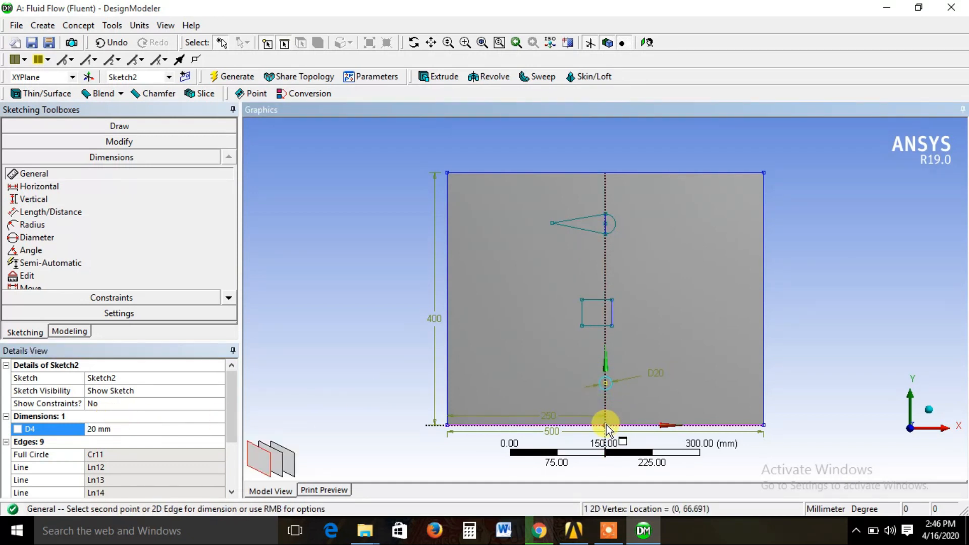
pyautogui.click(606, 419)
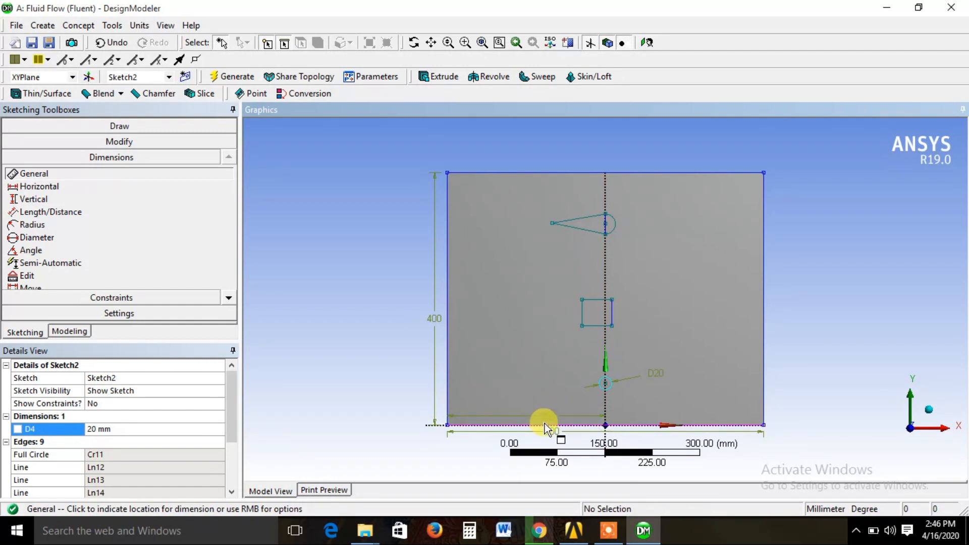
pyautogui.click(544, 423)
pyautogui.click(606, 382)
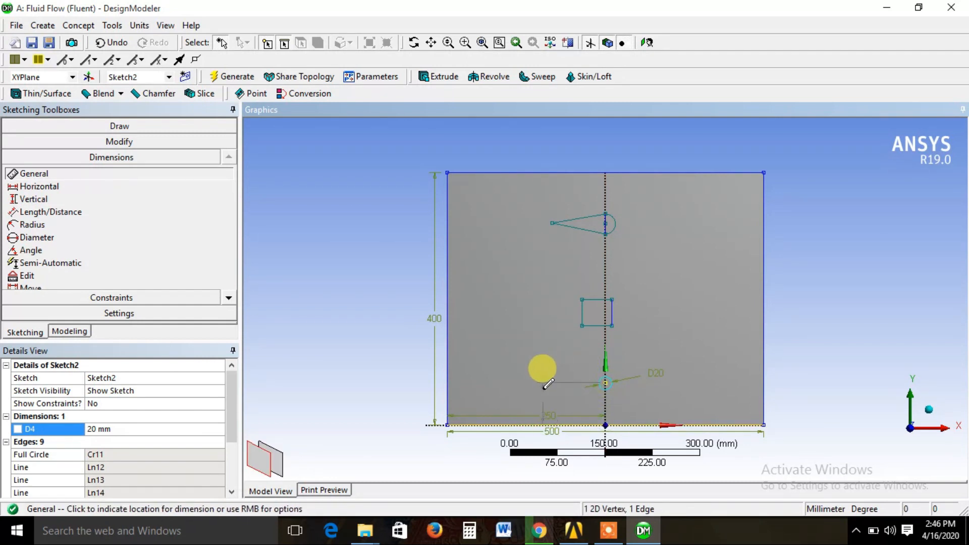
pyautogui.click(540, 387)
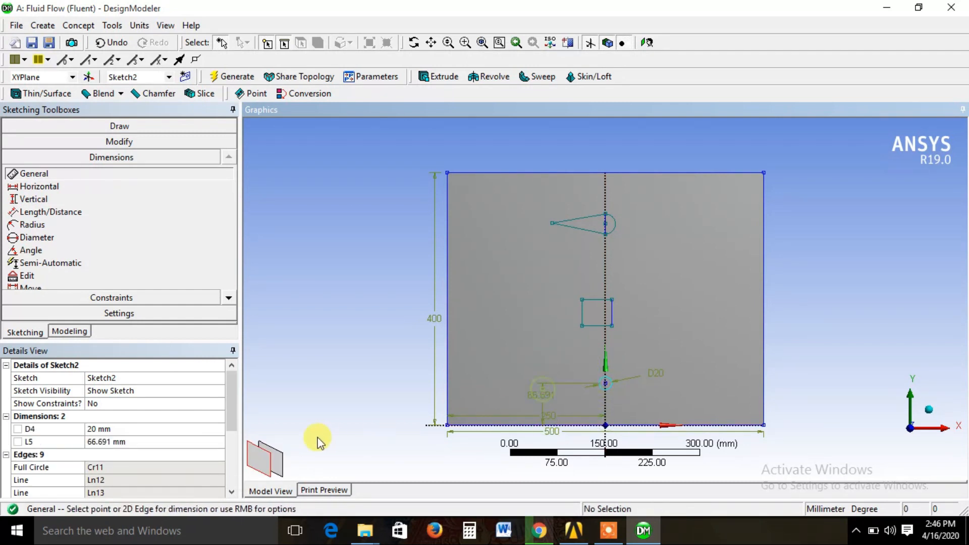
pyautogui.click(119, 442)
pyautogui.write('1')
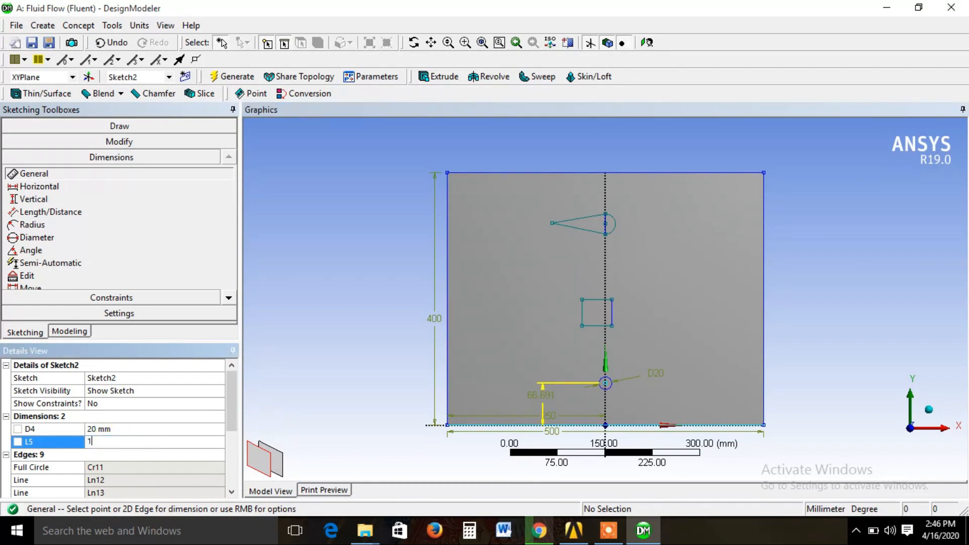
pyautogui.write('00')
pyautogui.press('Return')
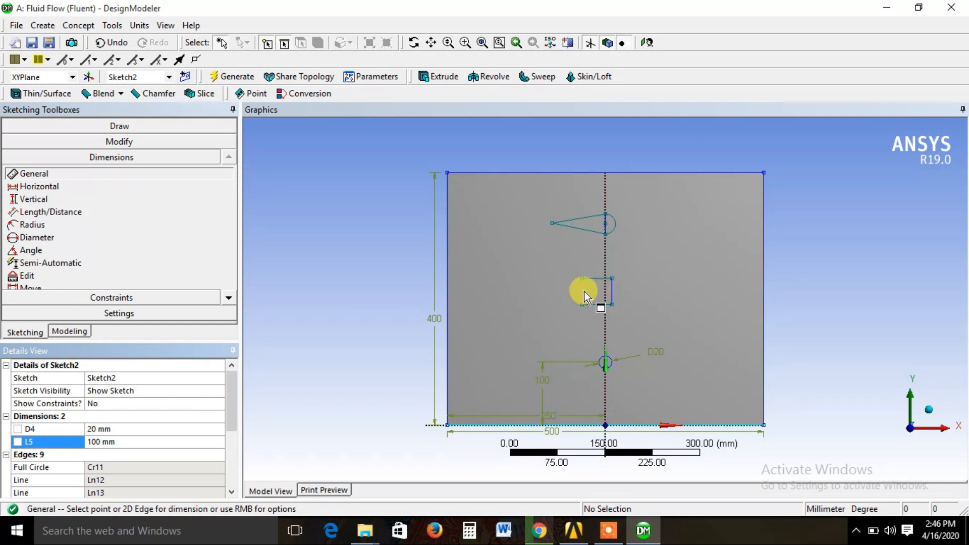
# Dimension the small rectangle's vertical side and set its height to 20 mm
pyautogui.click(611, 292)
pyautogui.click(644, 288)
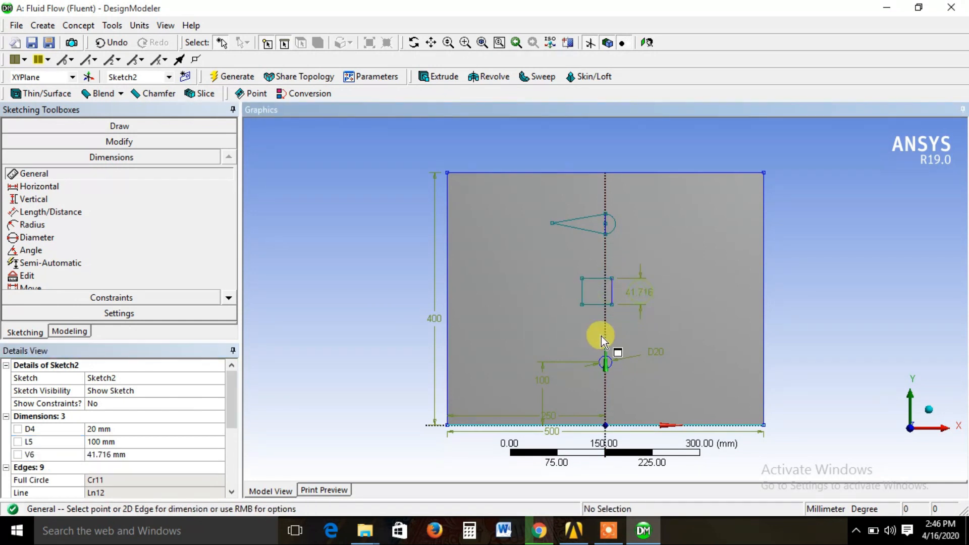
pyautogui.click(111, 452)
pyautogui.write('20')
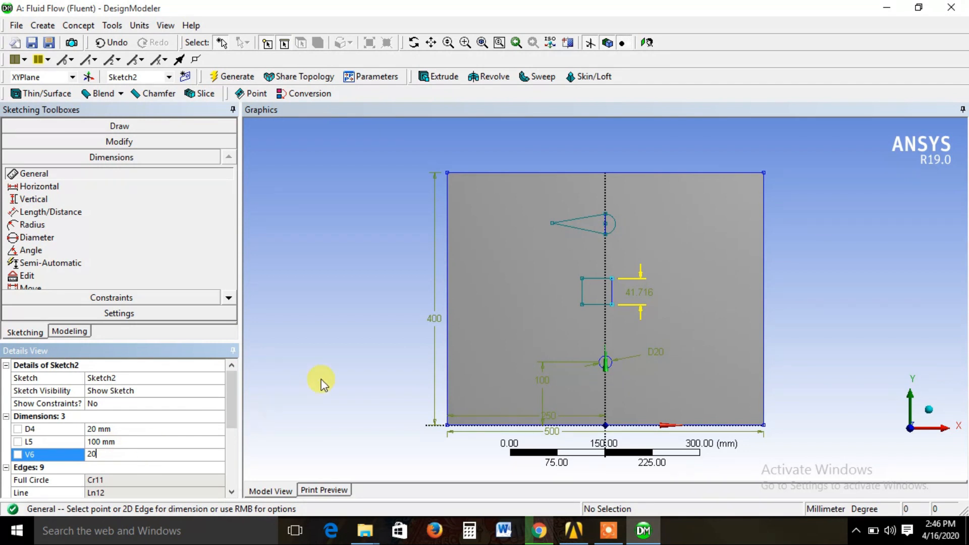
pyautogui.press('Return')
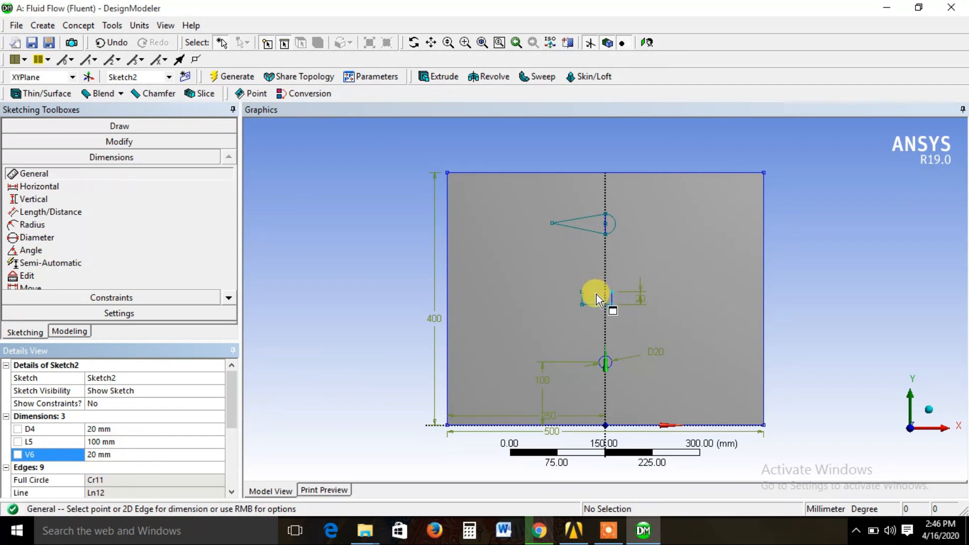
# Dimension the horizontal distance from the small rectangle's lower corner on the negative X side to the Y axis and set it to 10 mm
pyautogui.click(581, 305)
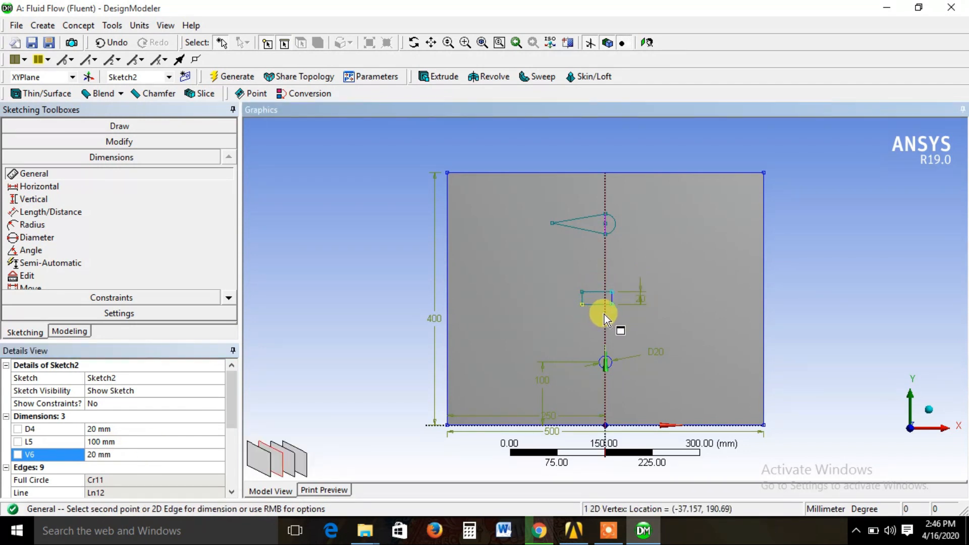
pyautogui.click(605, 316)
pyautogui.click(560, 318)
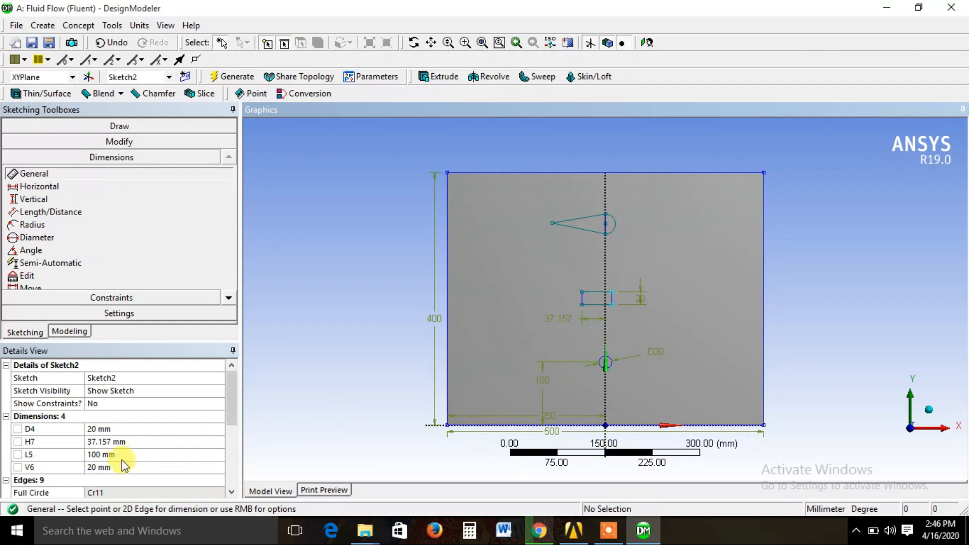
pyautogui.click(106, 441)
pyautogui.write('10')
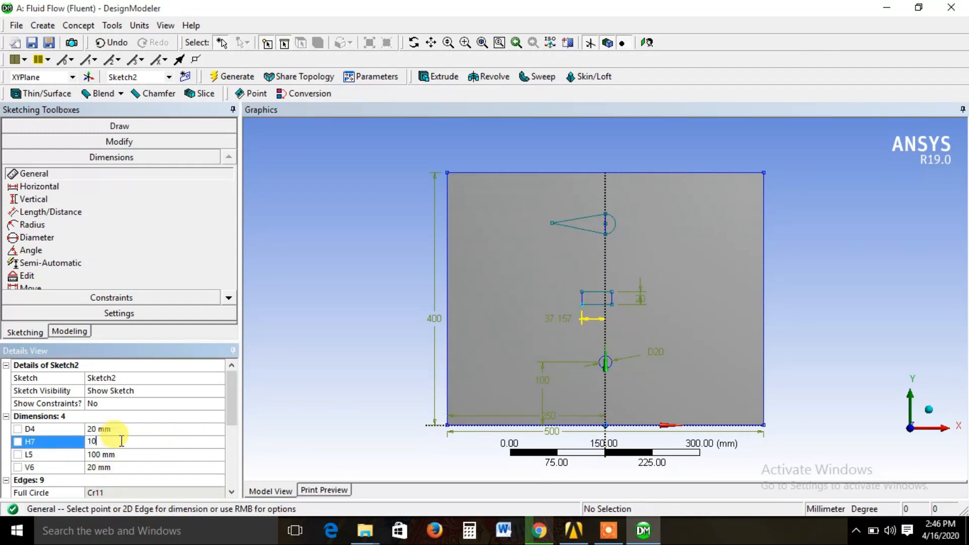
pyautogui.press('Return')
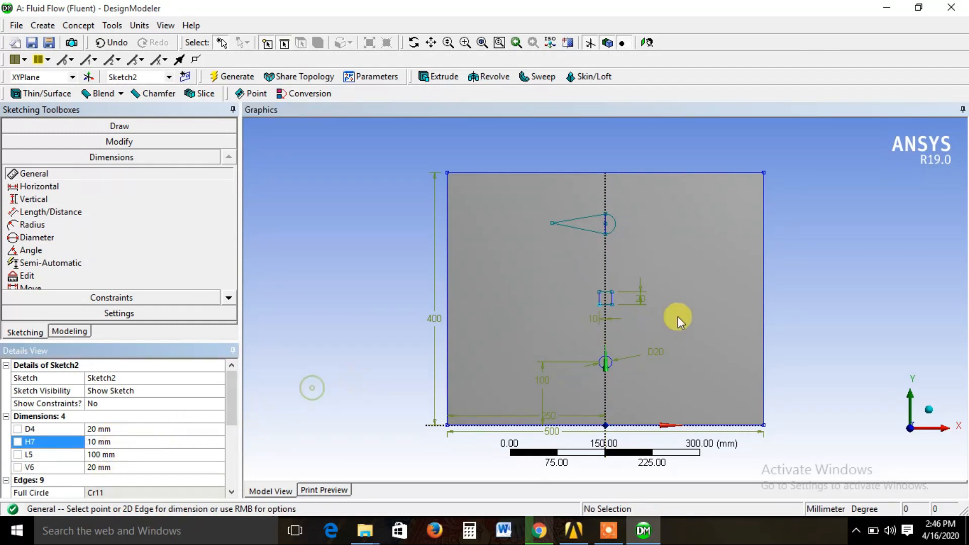
# Try to add a width dimension to the small rectangle's upper side, and undo it
pyautogui.click(605, 294)
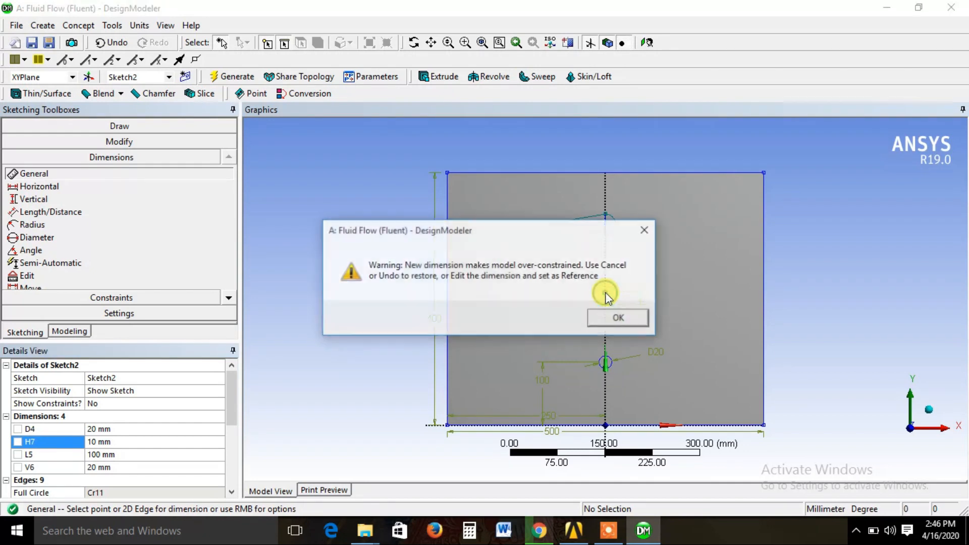
pyautogui.click(644, 232)
pyautogui.click(602, 254)
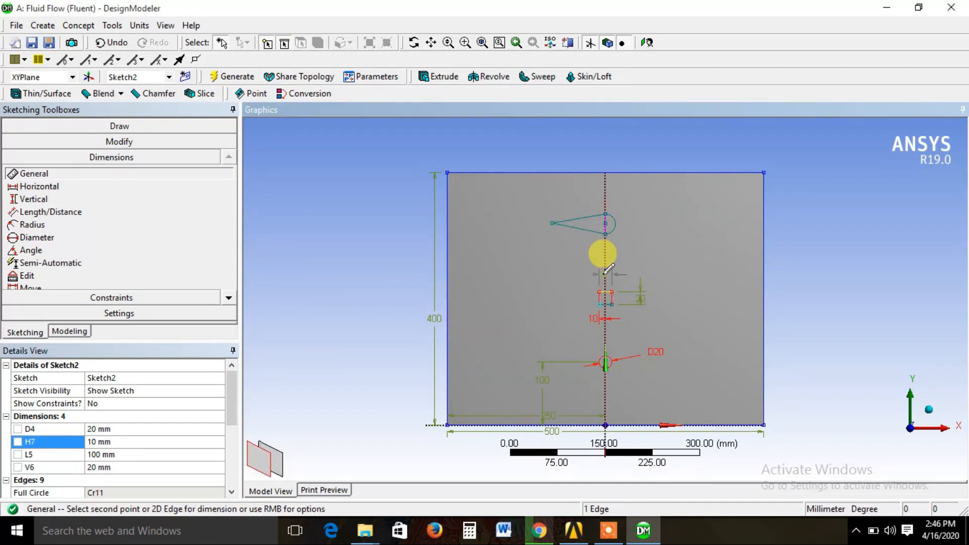
pyautogui.click(608, 270)
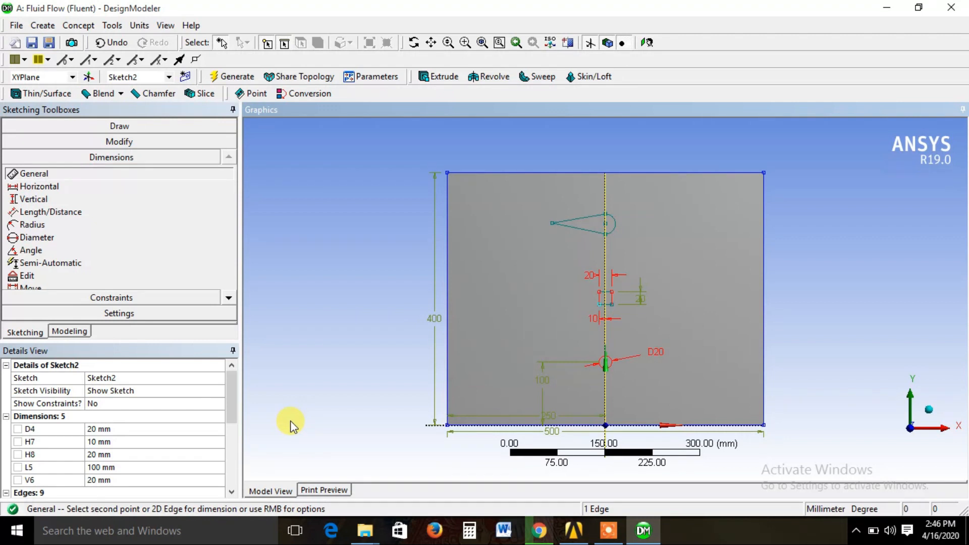
pyautogui.hotkey('ctrl', 'z')
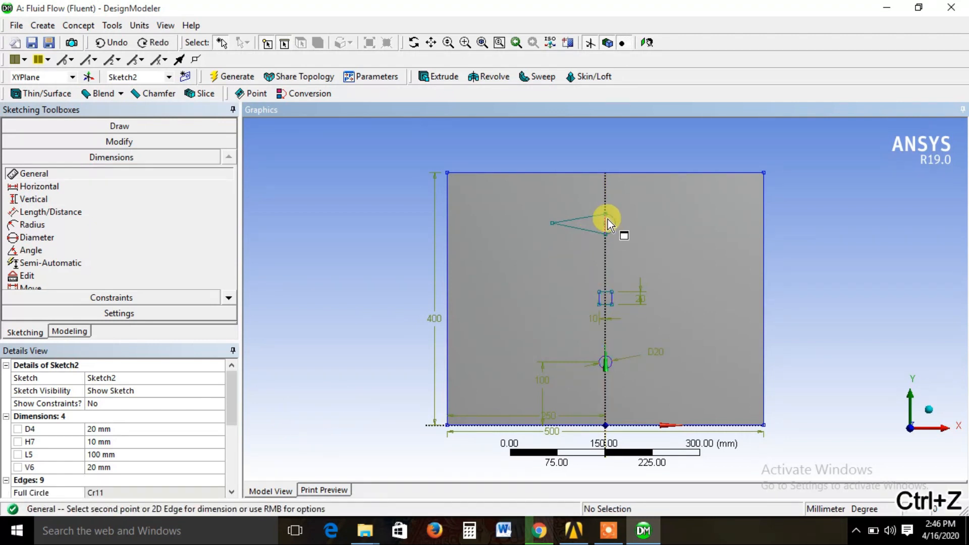
# Dimension the teardrop arc's radius and set it to 10 mm
pyautogui.click(616, 222)
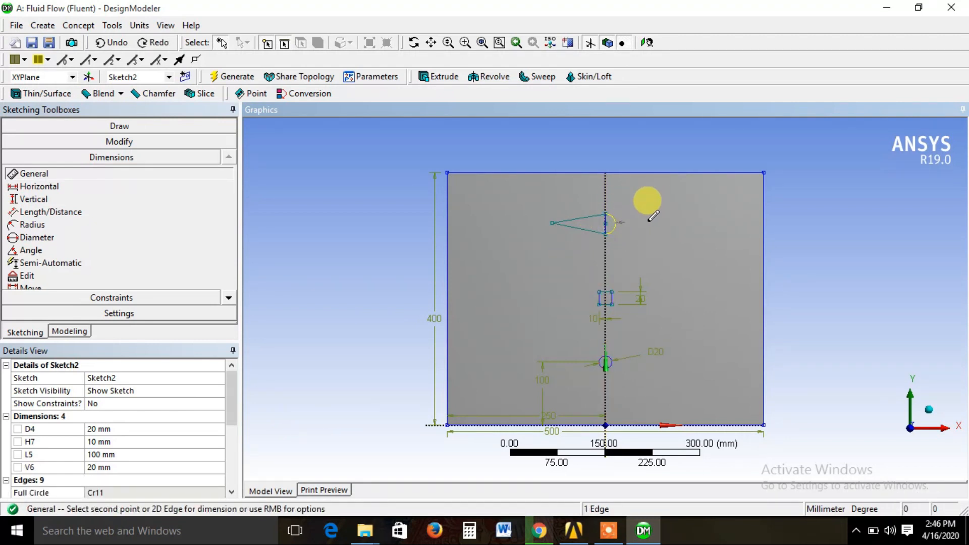
pyautogui.click(643, 204)
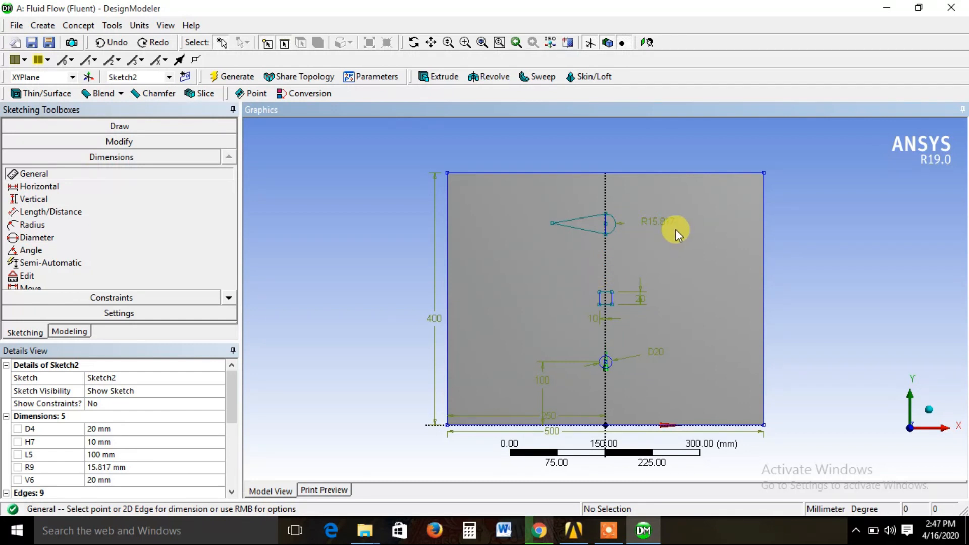
pyautogui.click(111, 468)
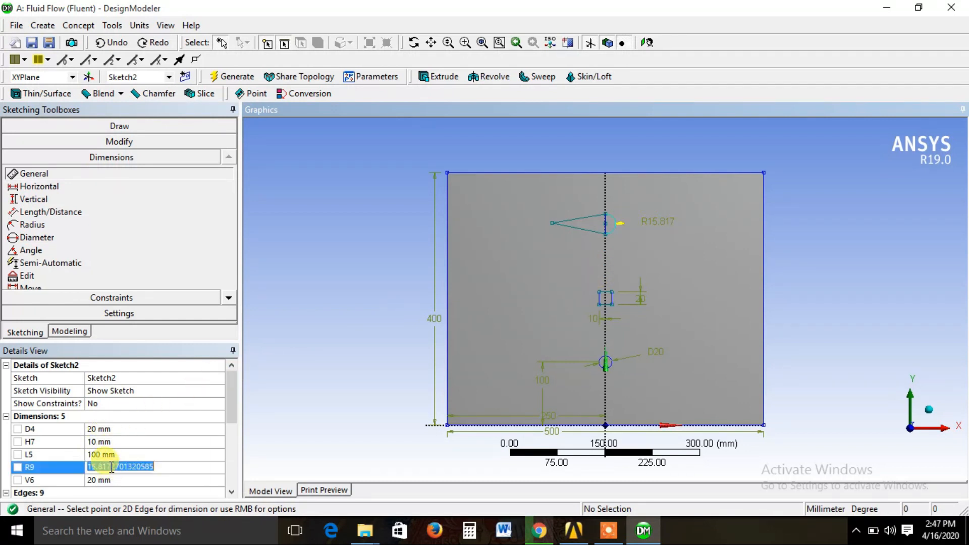
pyautogui.write('10')
pyautogui.press('Return')
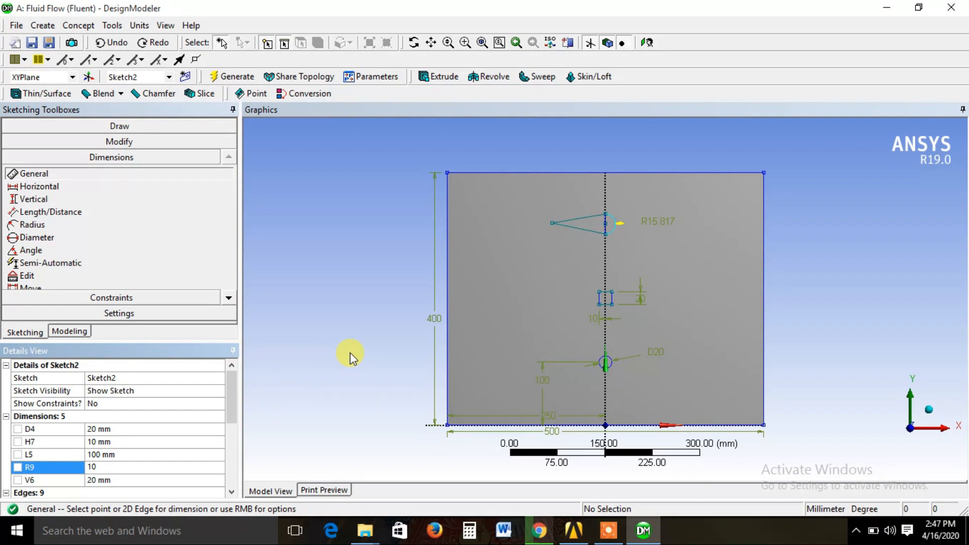
pyautogui.scroll(3, 553, 228)
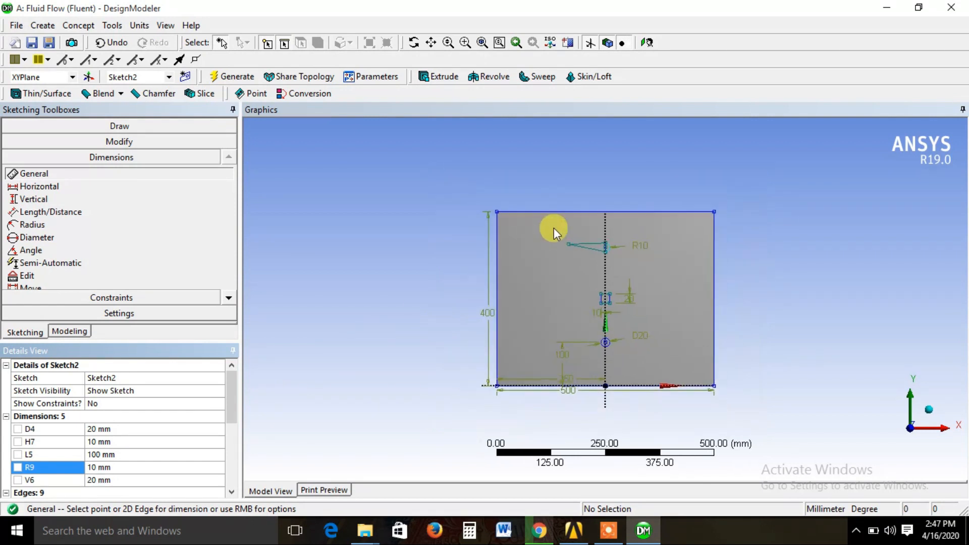
pyautogui.scroll(1, 553, 225)
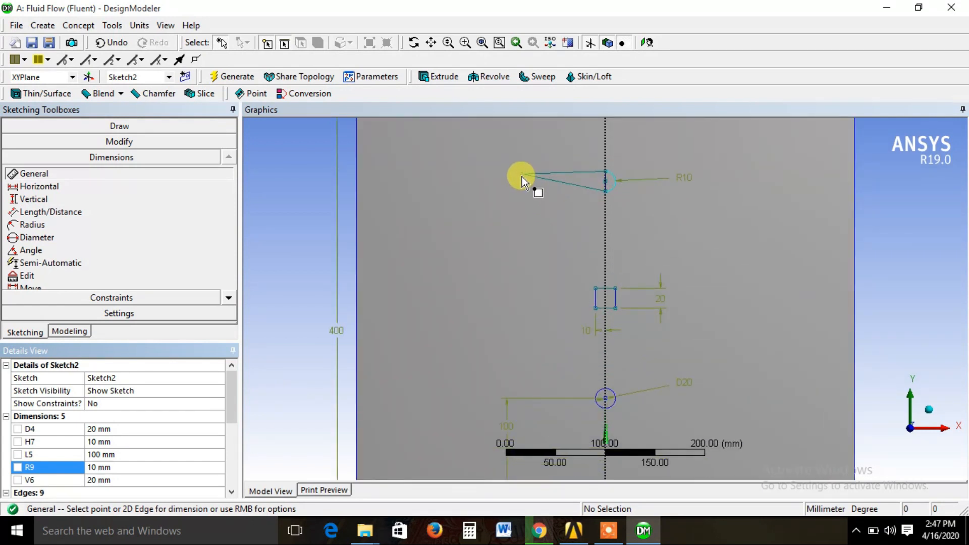
pyautogui.click(523, 176)
pyautogui.click(605, 182)
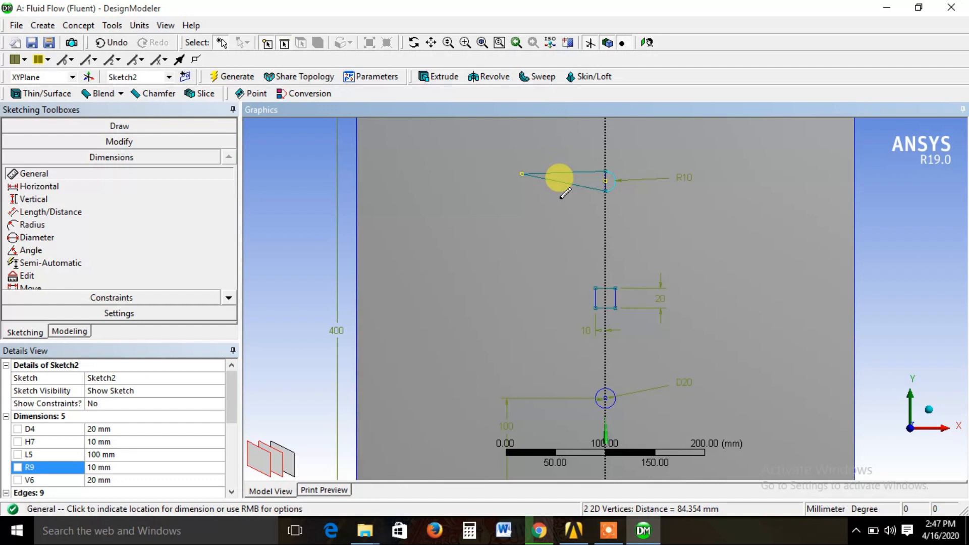
pyautogui.press('Escape')
pyautogui.click(520, 175)
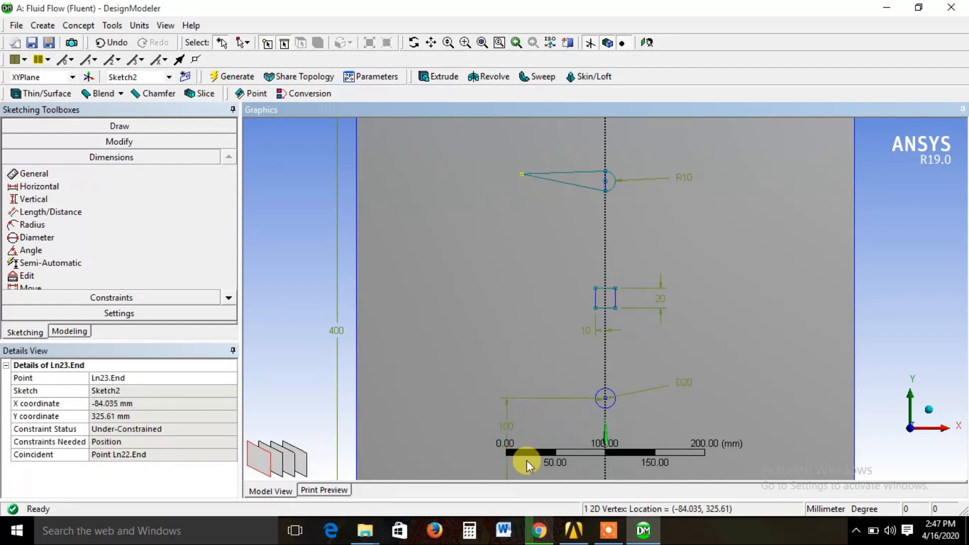
pyautogui.click(533, 479)
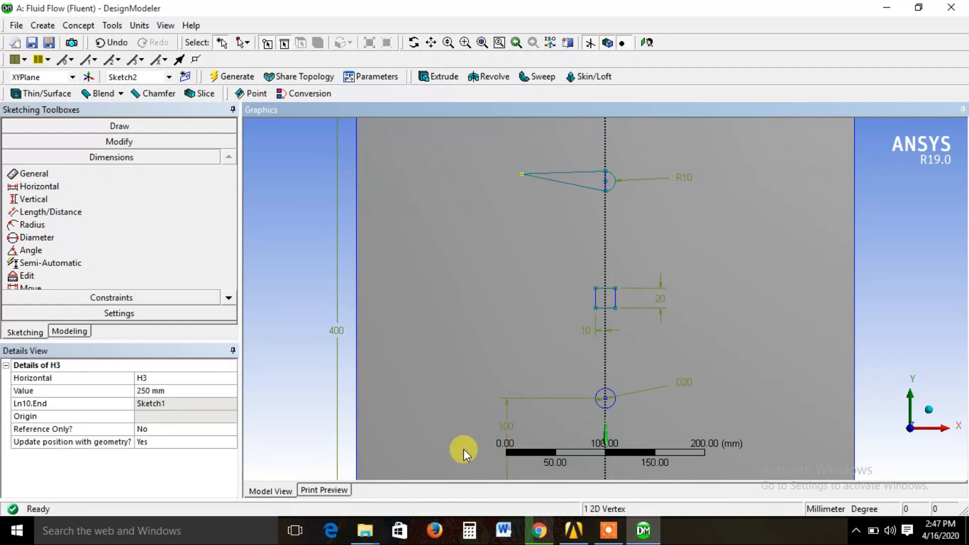
pyautogui.click(33, 199)
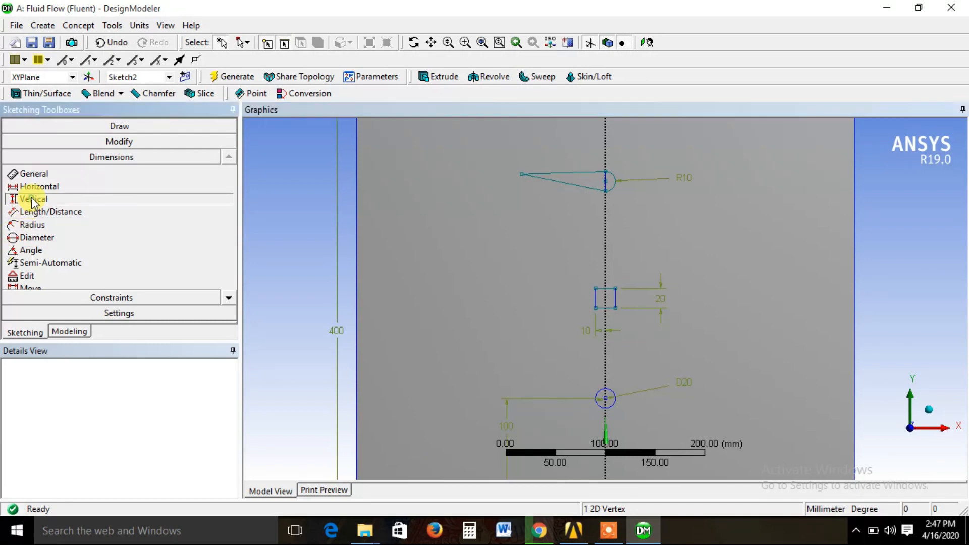
pyautogui.click(606, 183)
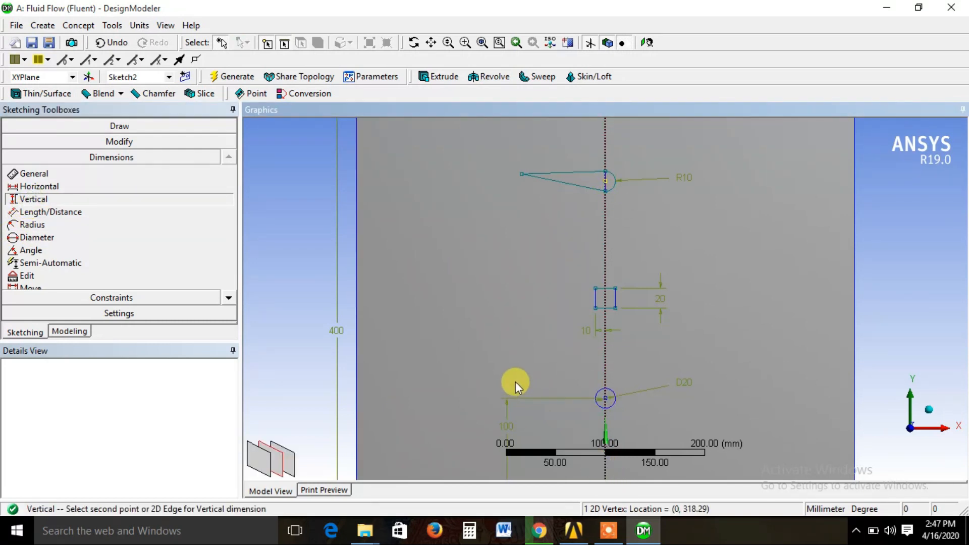
pyautogui.click(495, 452)
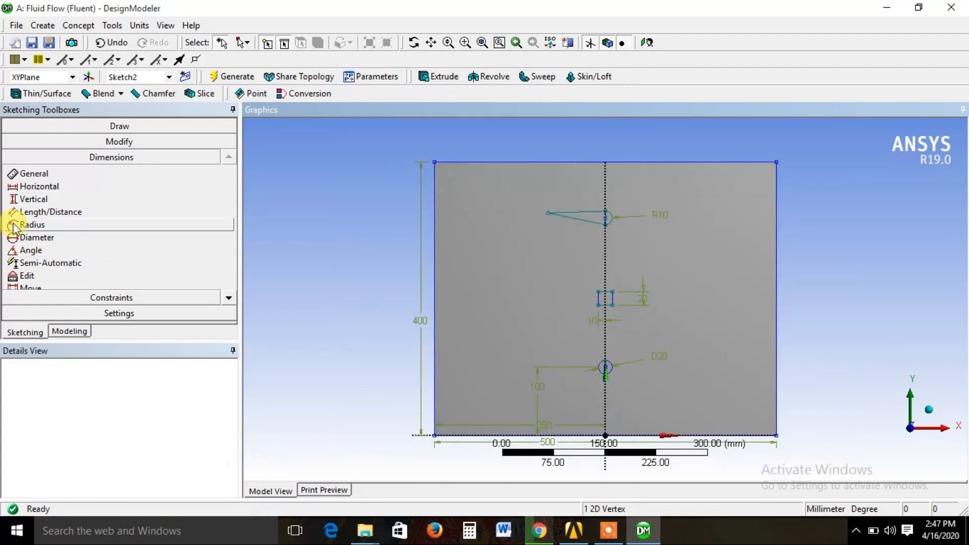
# Dimension the vertical distance from the small square's lower corner to the large rectangle's bottom edge and set it to 190 mm
pyautogui.click(34, 200)
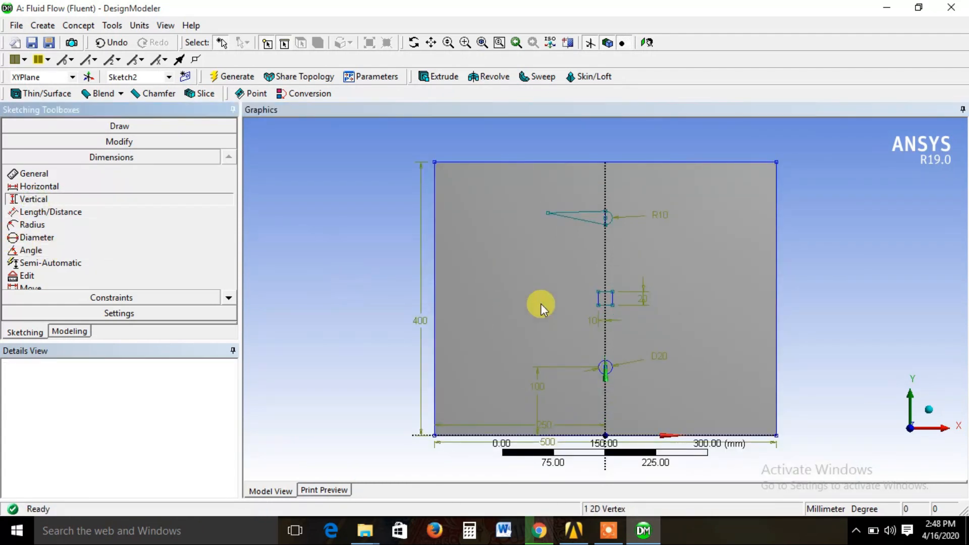
pyautogui.click(601, 306)
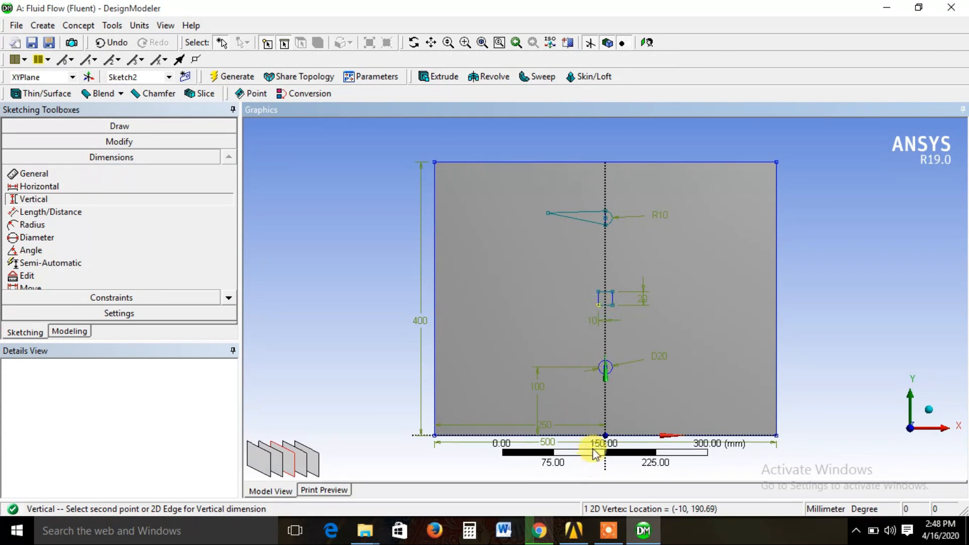
pyautogui.click(597, 435)
pyautogui.click(494, 392)
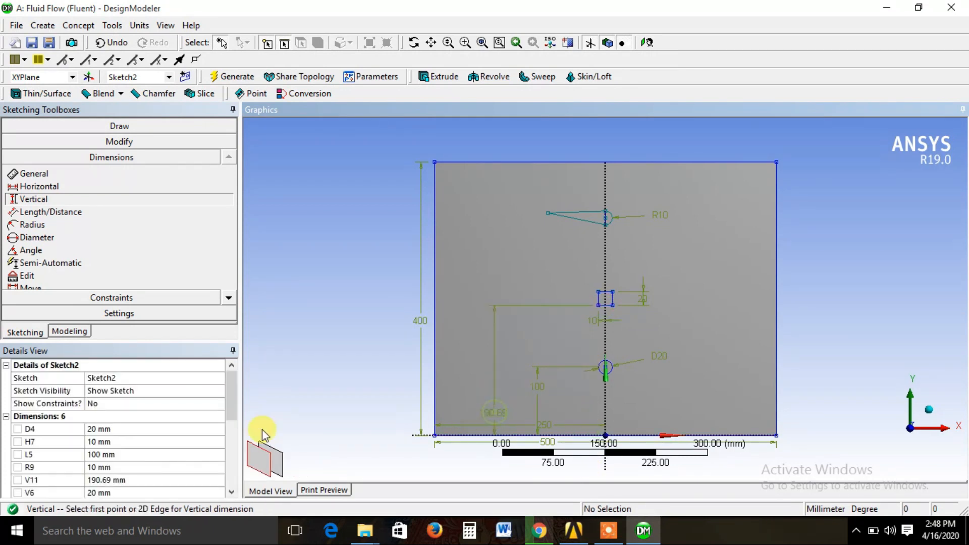
pyautogui.click(110, 485)
pyautogui.write('190')
pyautogui.press('Return')
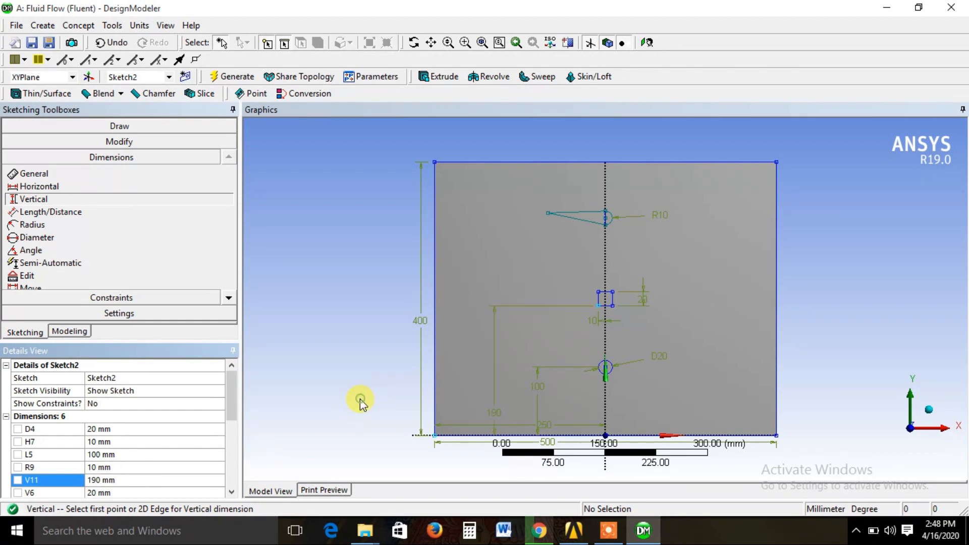
# Dimension the vertical distance from the teardrop arc's centre to the large rectangle's bottom edge and set it to 290 mm
pyautogui.click(605, 219)
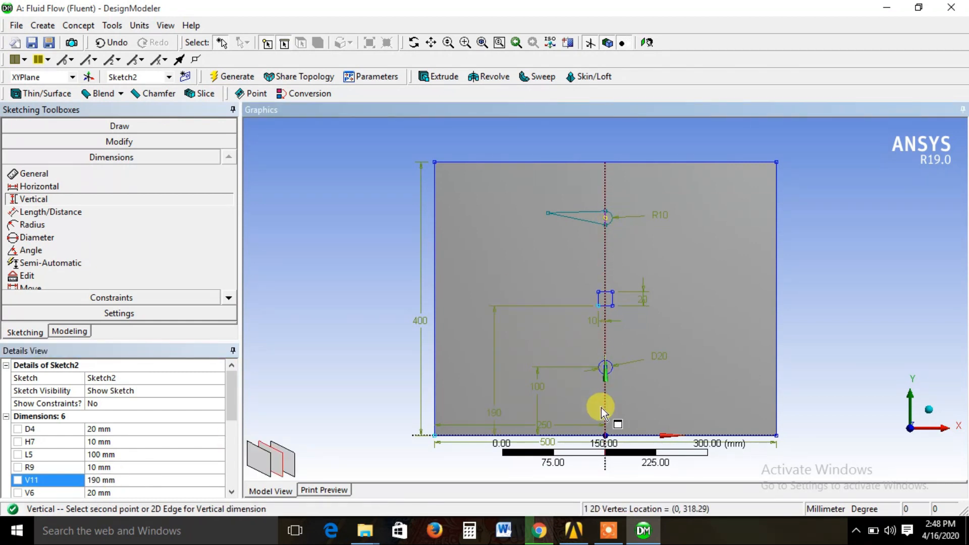
pyautogui.click(546, 435)
pyautogui.click(466, 389)
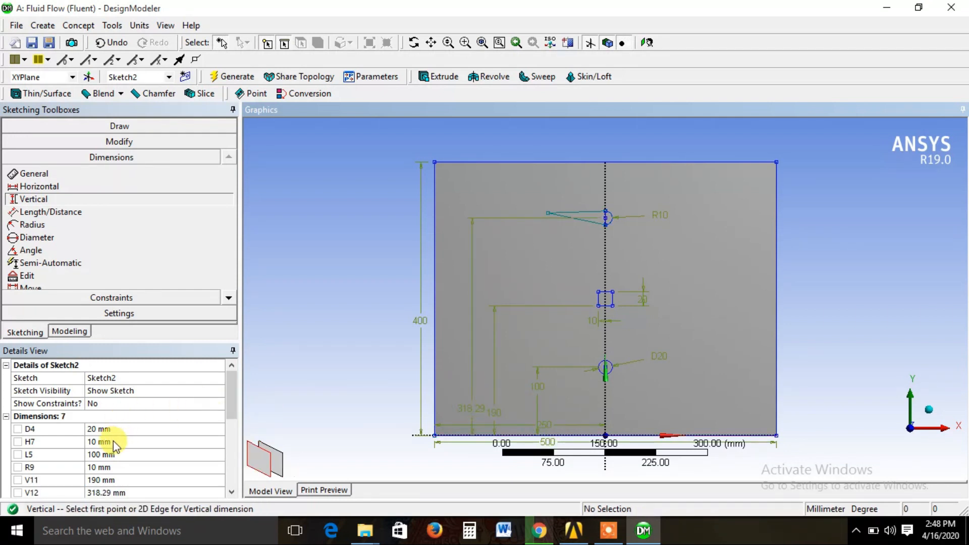
pyautogui.click(128, 492)
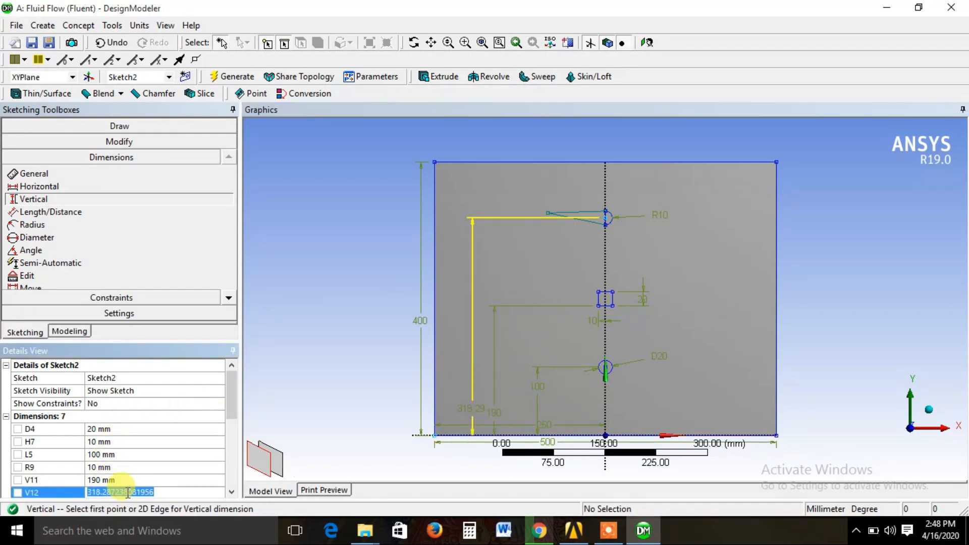
pyautogui.write('290')
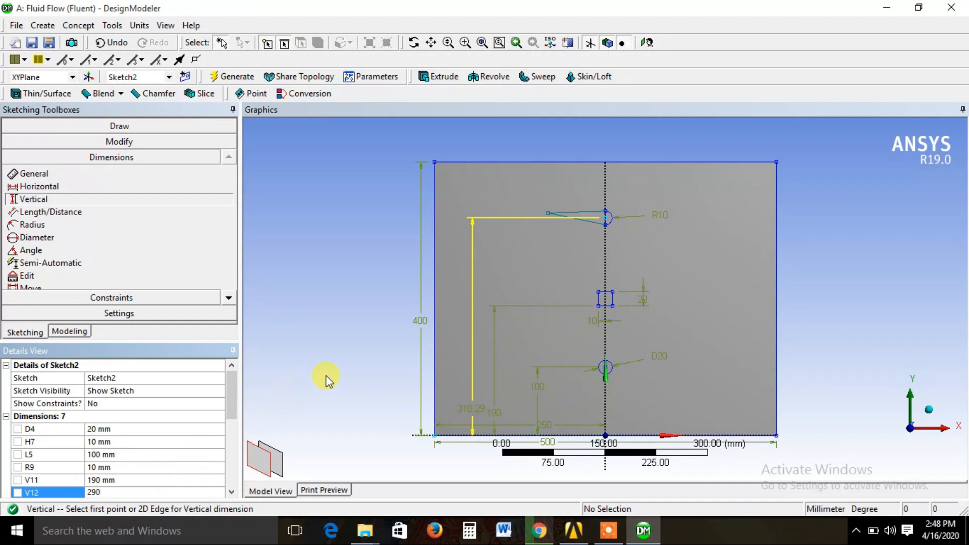
pyautogui.press('Return')
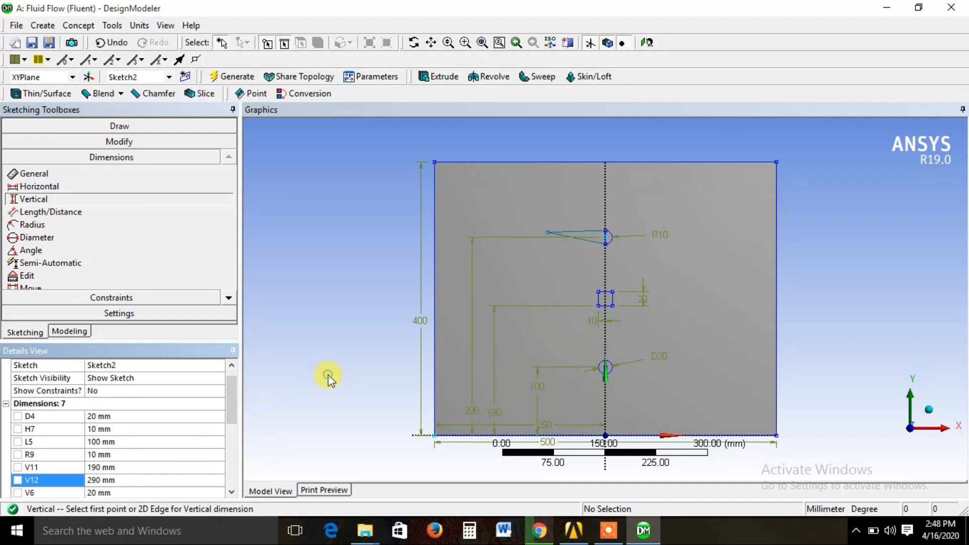
# Dimension the vertical distance from the teardrop's pointed tip to the large rectangle's bottom edge and set it to 295 mm
pyautogui.click(548, 233)
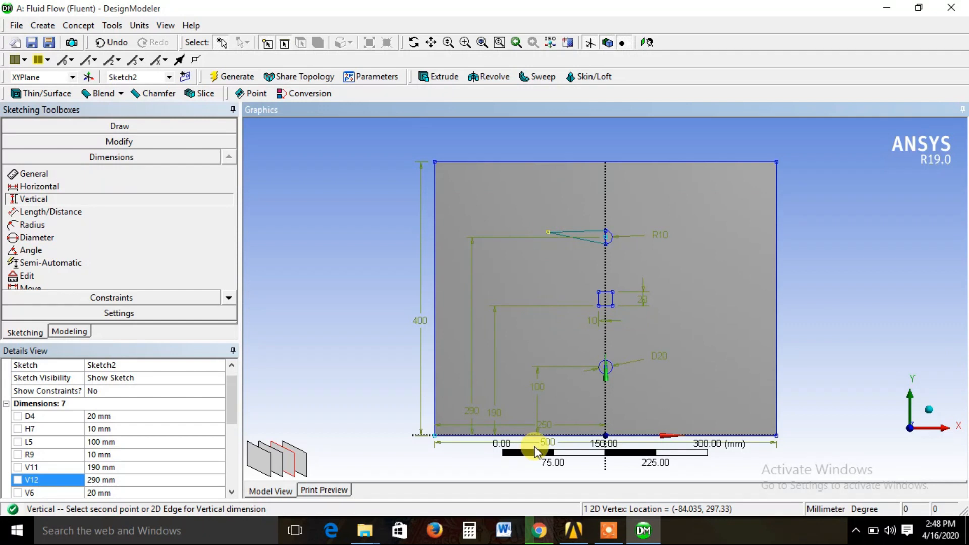
pyautogui.click(544, 436)
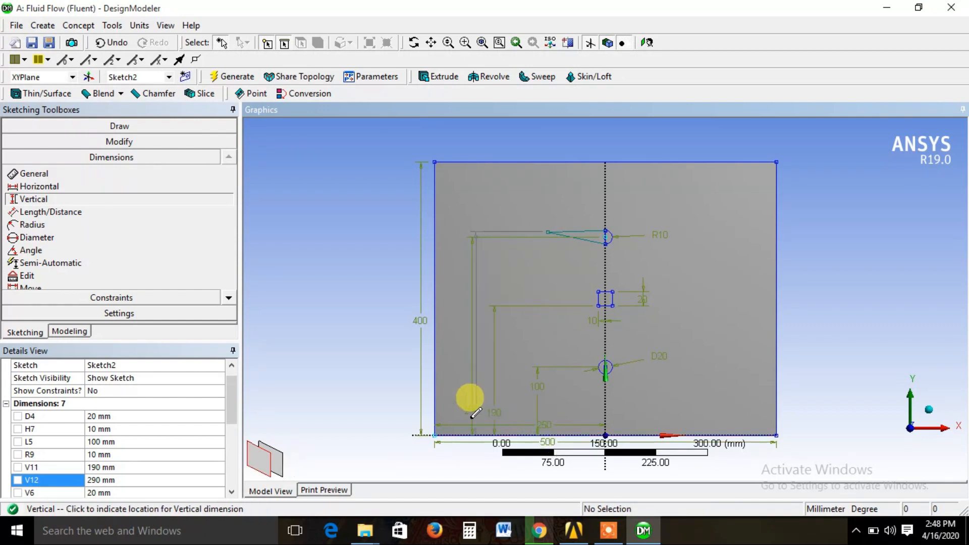
pyautogui.click(447, 397)
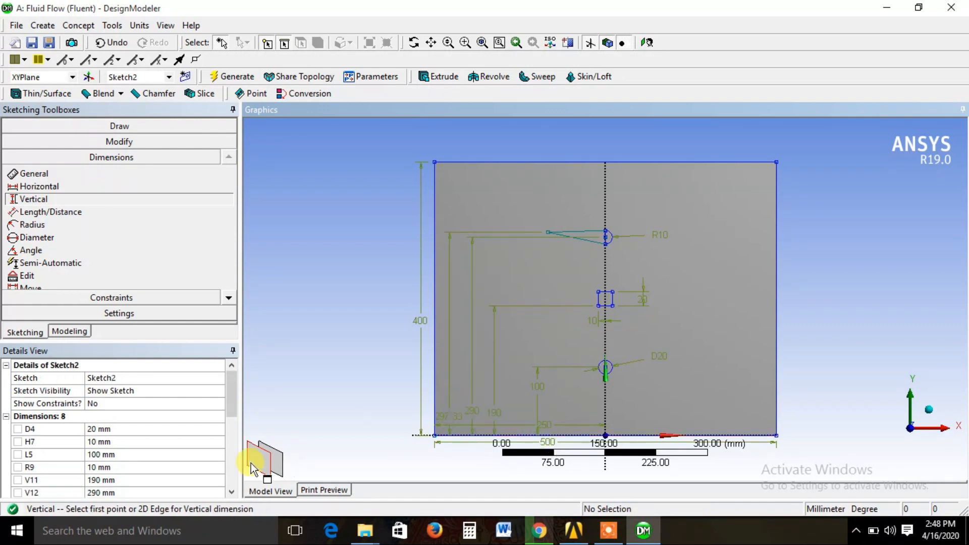
pyautogui.scroll(-1, 111, 463)
pyautogui.click(121, 464)
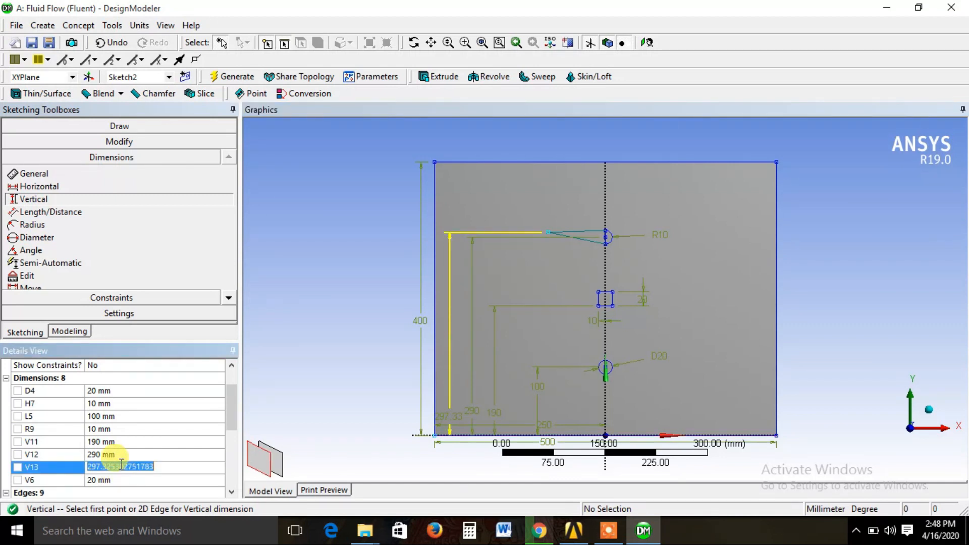
pyautogui.write('295')
pyautogui.click(316, 395)
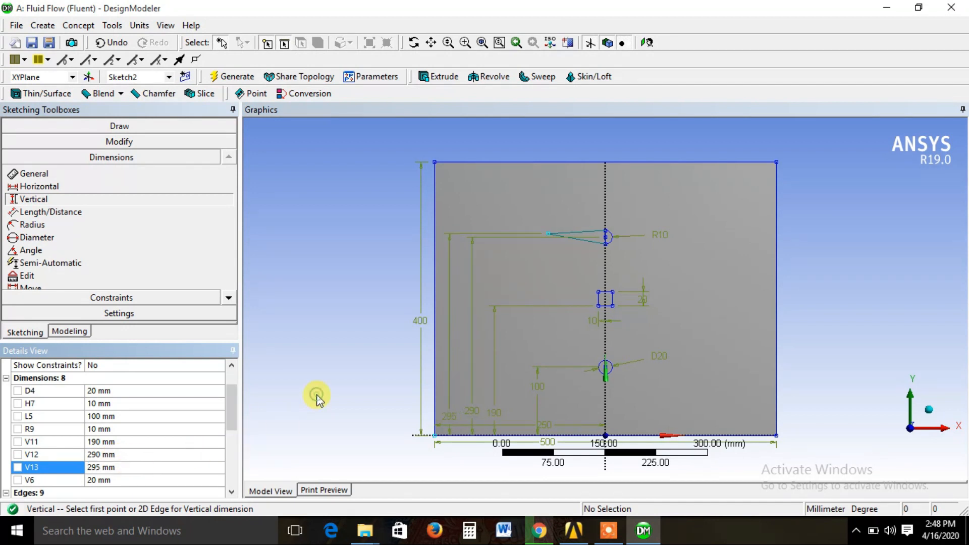
# Set the teardrop arc centre's vertical distance from the bottom edge to 300 mm
pyautogui.scroll(5, 613, 237)
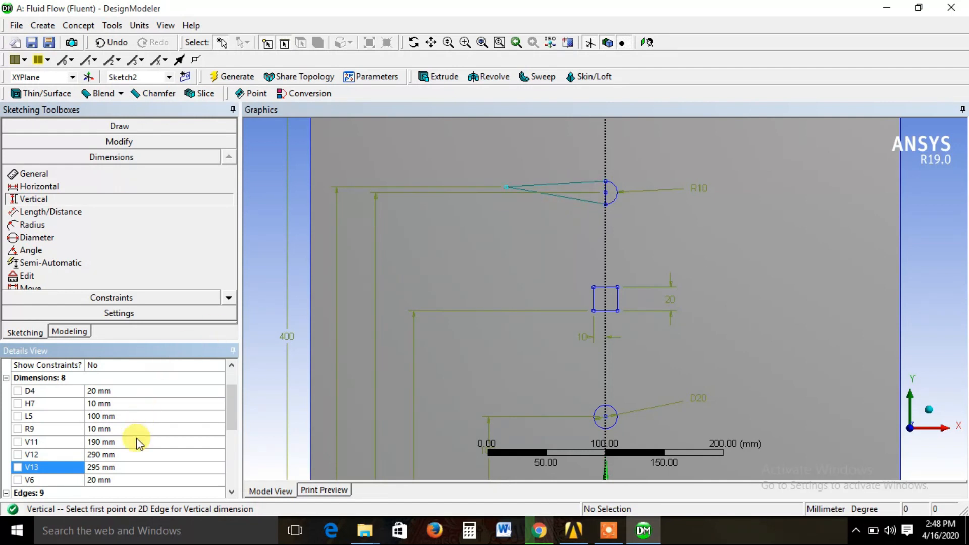
pyautogui.scroll(-2, 117, 455)
pyautogui.scroll(1, 114, 439)
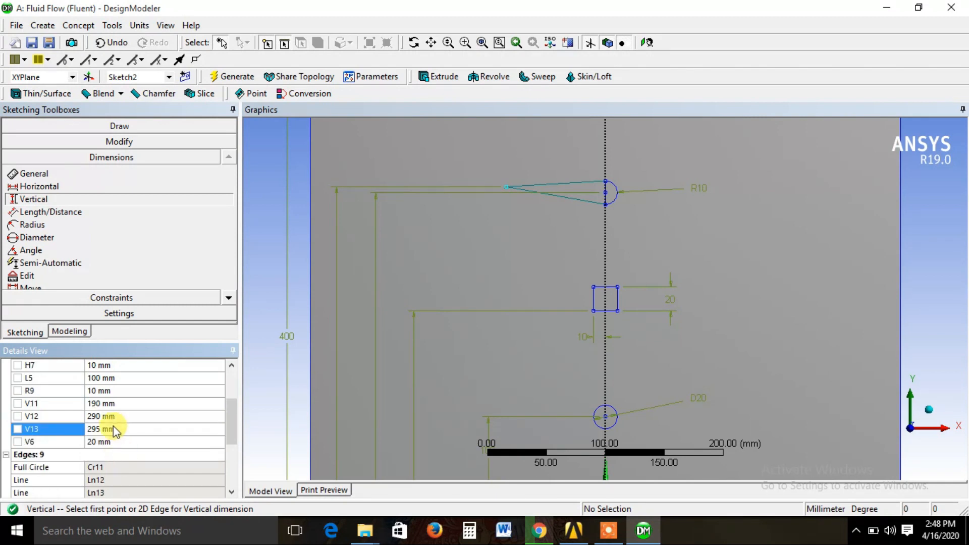
pyautogui.scroll(2, 103, 398)
pyautogui.scroll(-1, 98, 414)
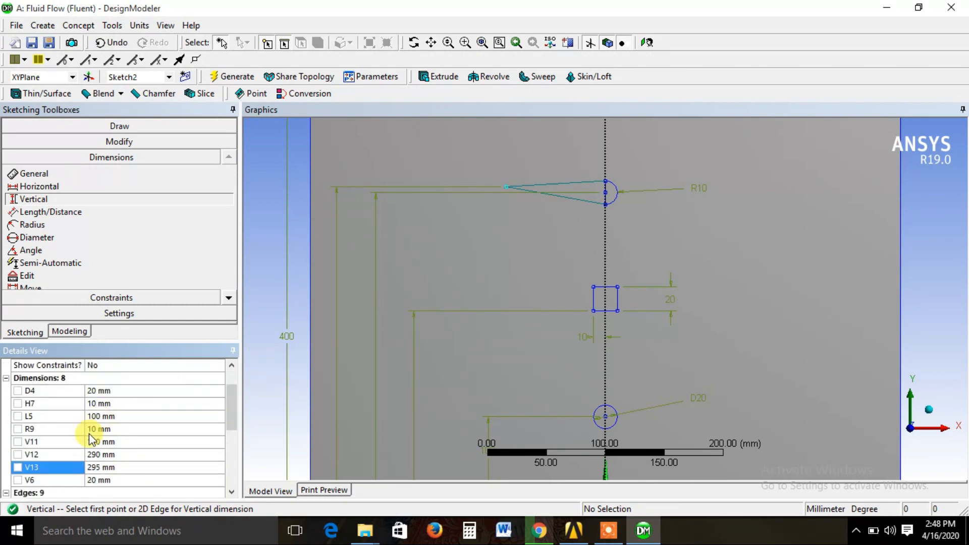
pyautogui.click(103, 428)
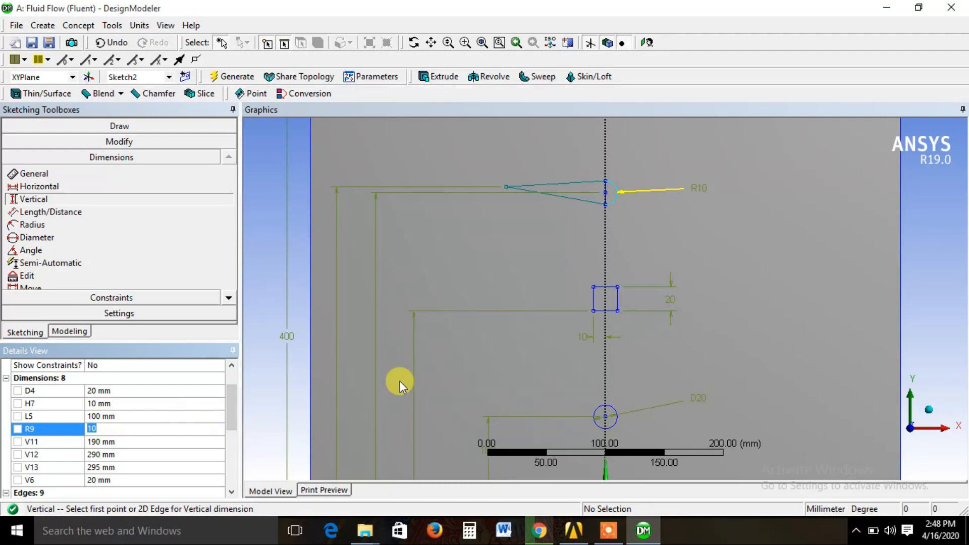
pyautogui.scroll(-1, 400, 380)
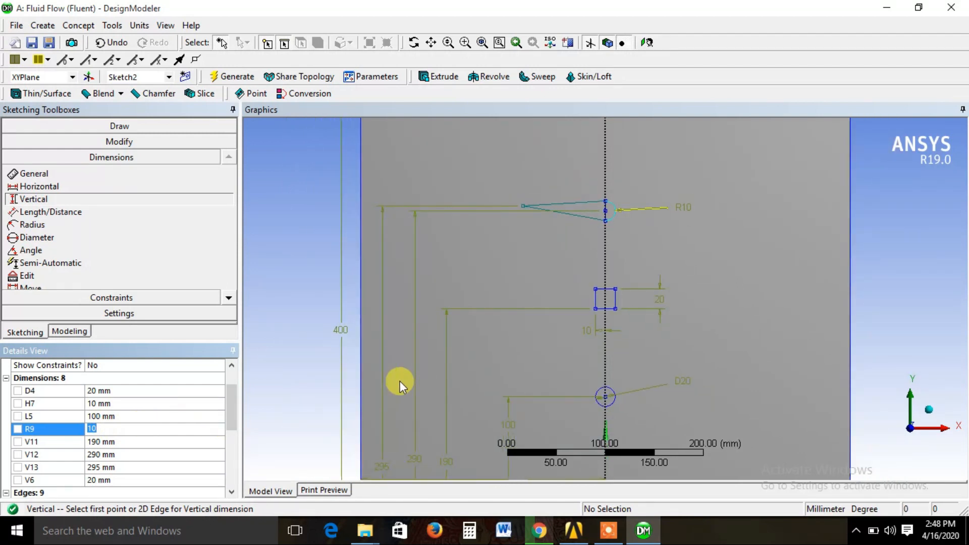
pyautogui.click(135, 454)
pyautogui.write('300')
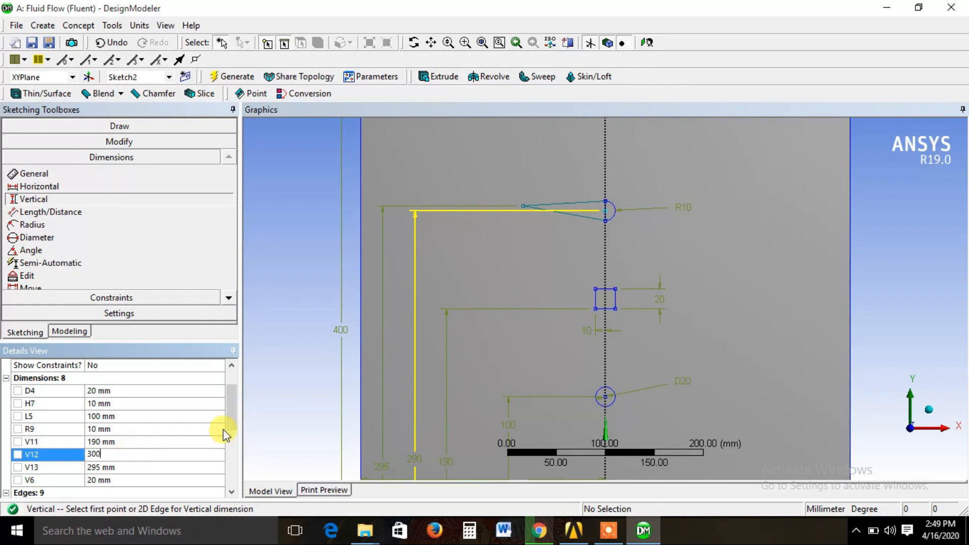
pyautogui.click(310, 364)
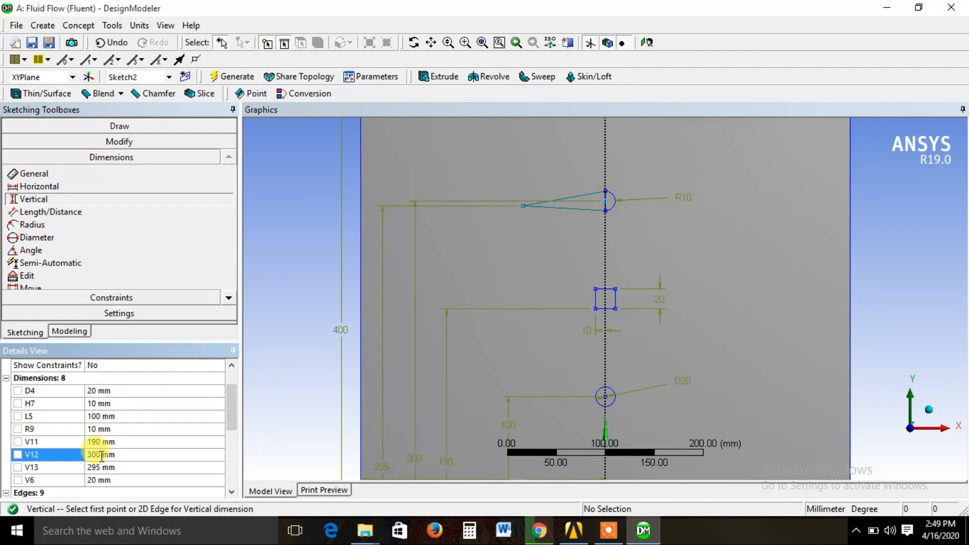
# Try heights of 310 mm and 305 mm for the teardrop's pointed tip above the bottom edge
pyautogui.click(112, 467)
pyautogui.write('310')
pyautogui.press('Return')
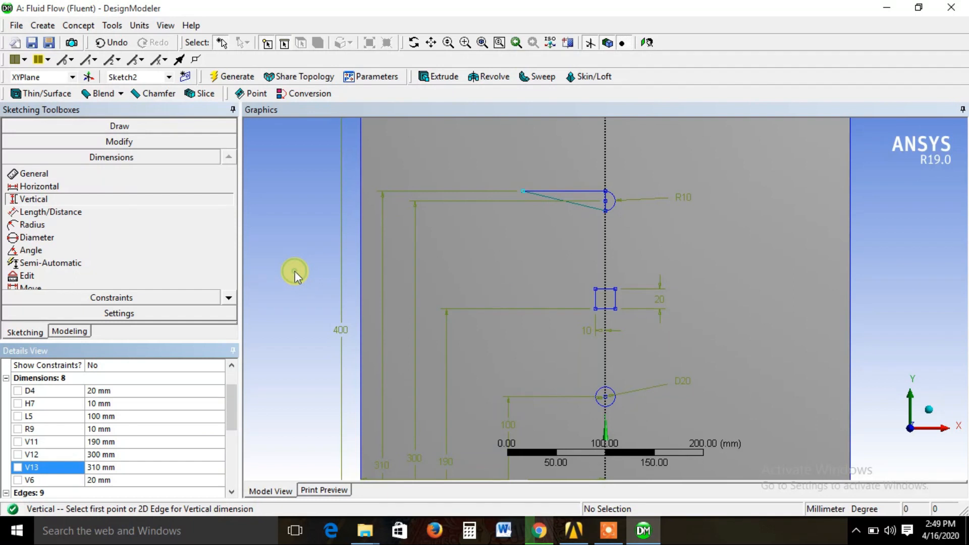
pyautogui.click(101, 467)
pyautogui.write('305')
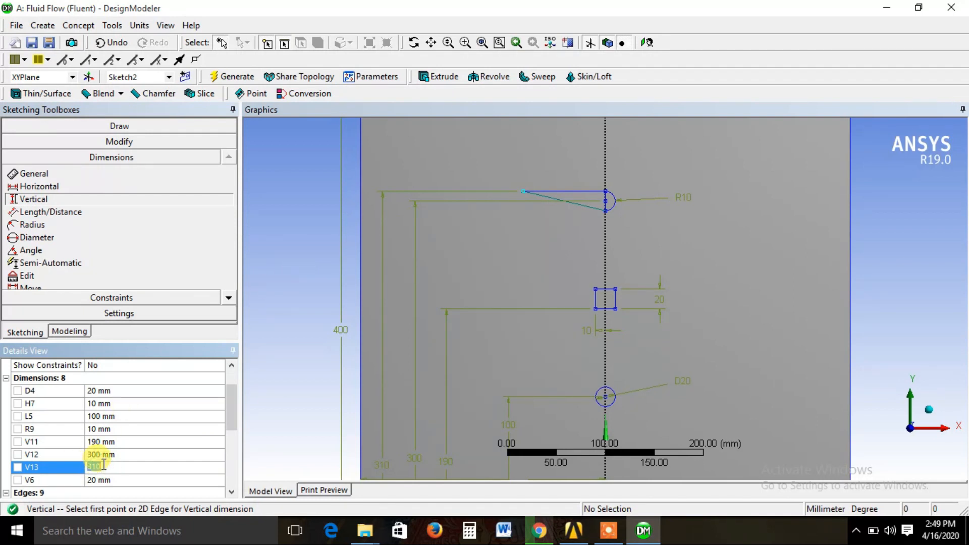
pyautogui.press('Return')
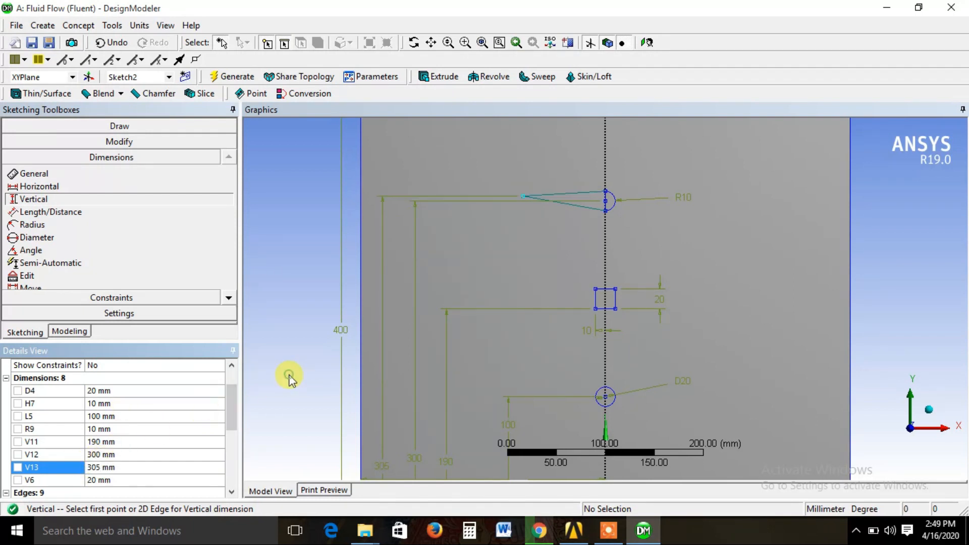
# Set the teardrop tip's vertical distance from the bottom edge to 300 mm, level with the arc's centre
pyautogui.click(106, 470)
pyautogui.write('300')
pyautogui.press('Return')
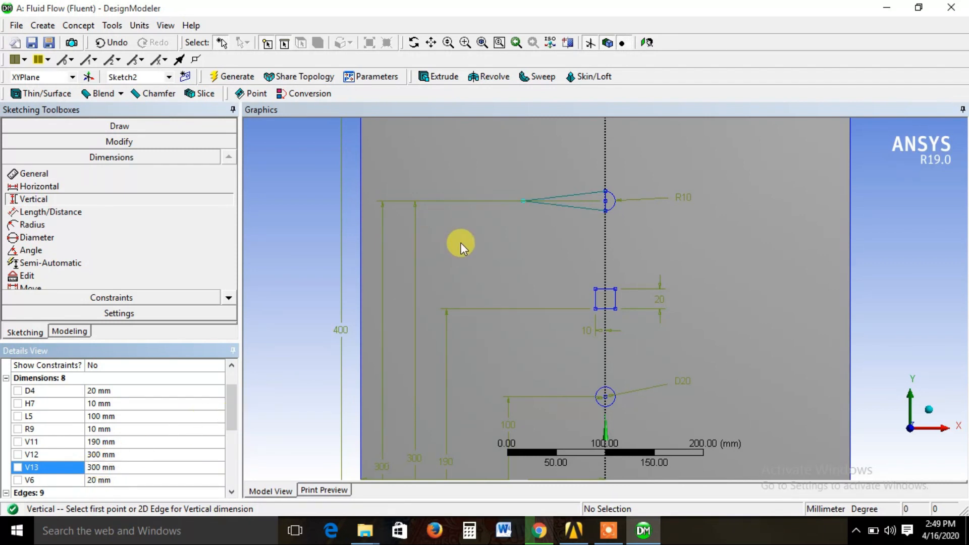
# Start a Surfaces From Sketches feature and assign Sketch2 as its base object
pyautogui.click(70, 331)
pyautogui.click(94, 162)
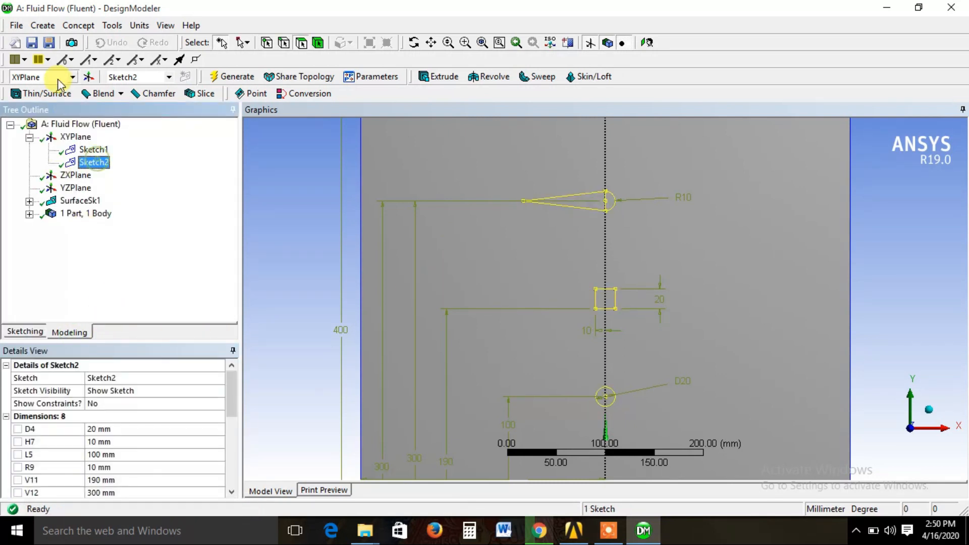
pyautogui.click(83, 27)
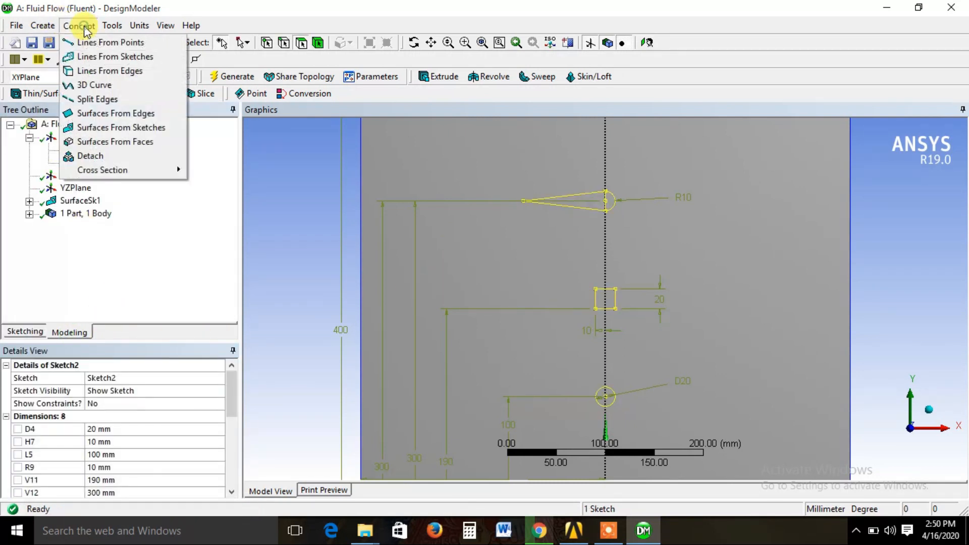
pyautogui.click(100, 133)
pyautogui.click(94, 162)
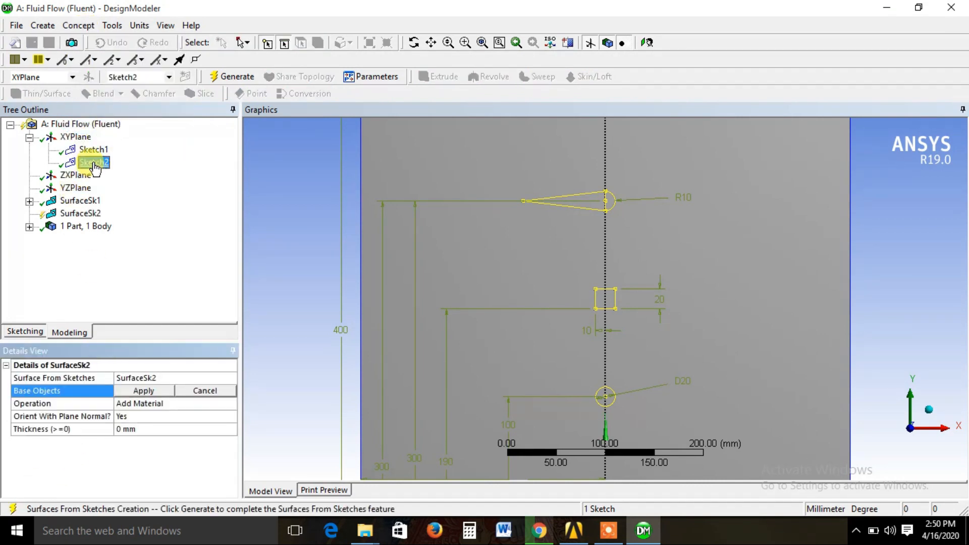
pyautogui.click(139, 390)
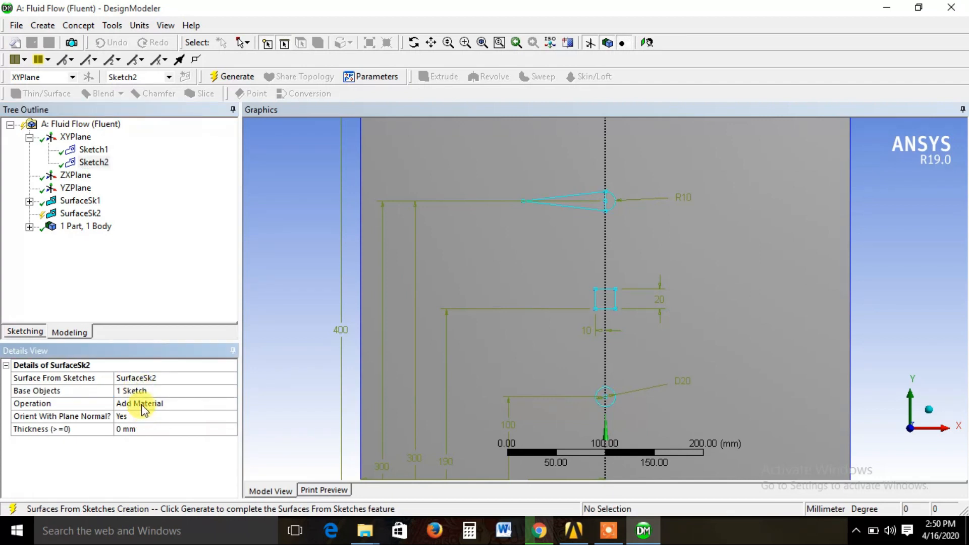
# Set the new sketch surface's operation to Add Frozen and generate it
pyautogui.click(141, 405)
pyautogui.click(229, 403)
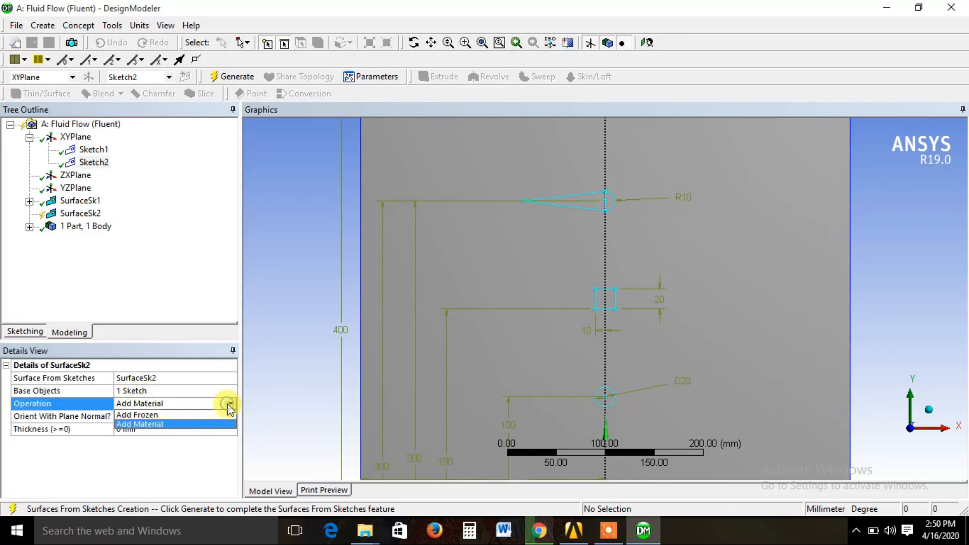
pyautogui.click(183, 416)
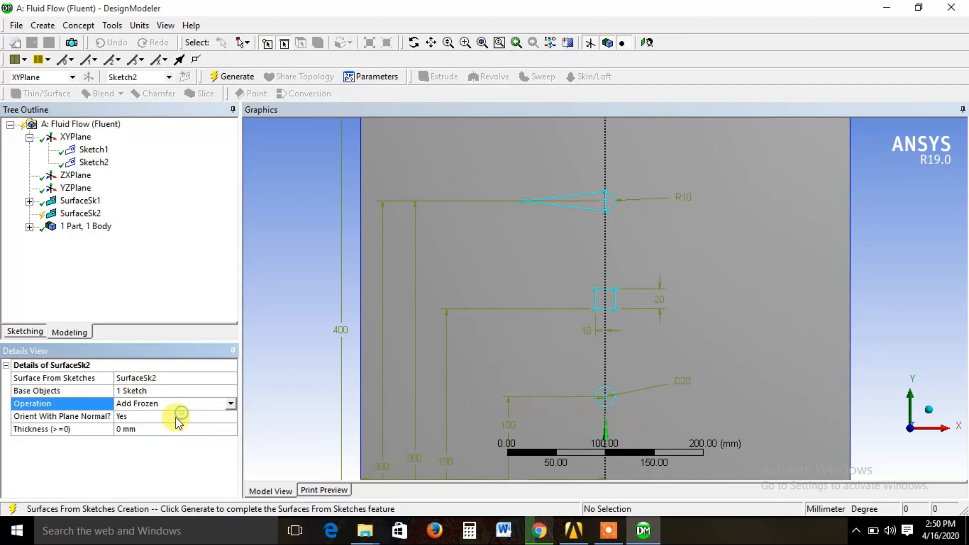
pyautogui.click(71, 214)
pyautogui.rightClick(71, 213)
pyautogui.click(101, 245)
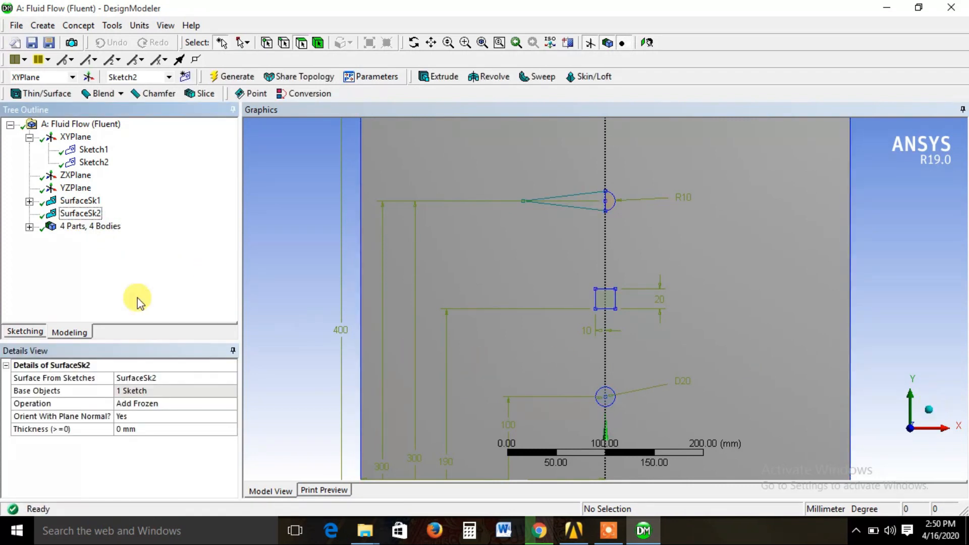
# Expand the part list and inspect which surface bodies correspond to the outer rectangle and the teardrop
pyautogui.scroll(-3, 626, 362)
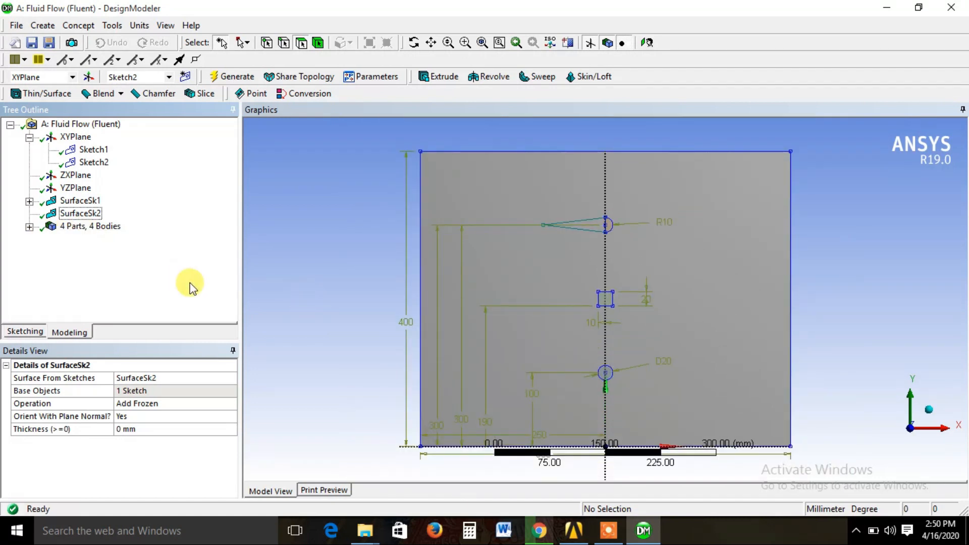
pyautogui.click(29, 227)
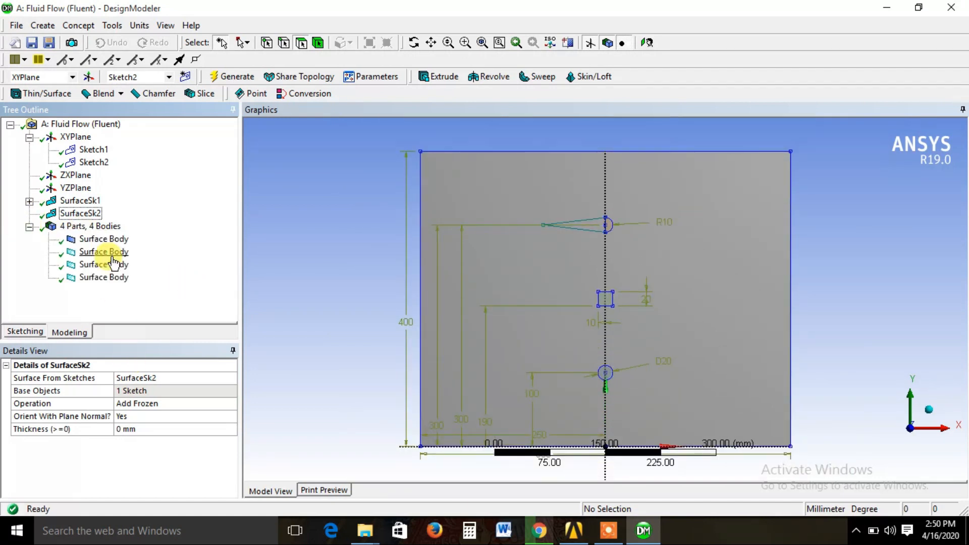
pyautogui.click(106, 241)
pyautogui.rightClick(106, 240)
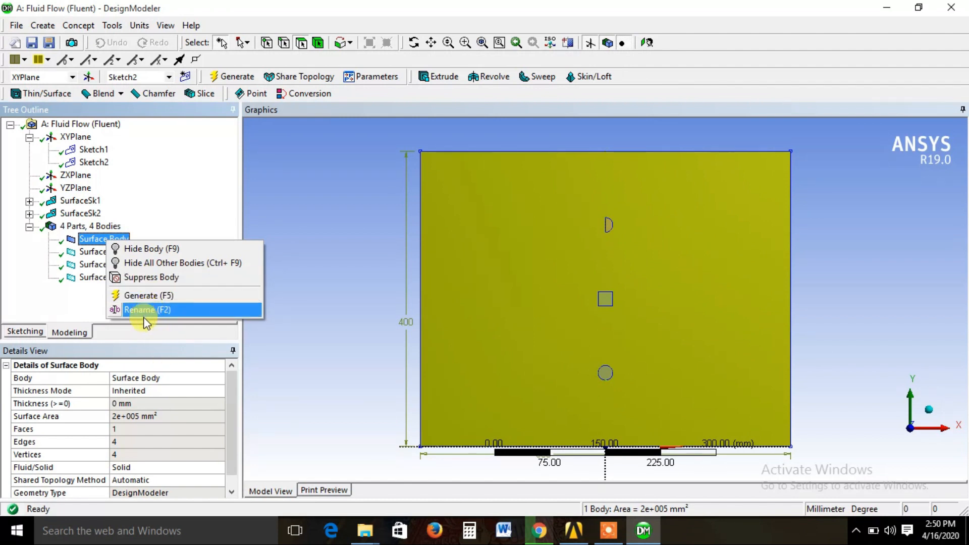
pyautogui.click(90, 281)
pyautogui.rightClick(90, 282)
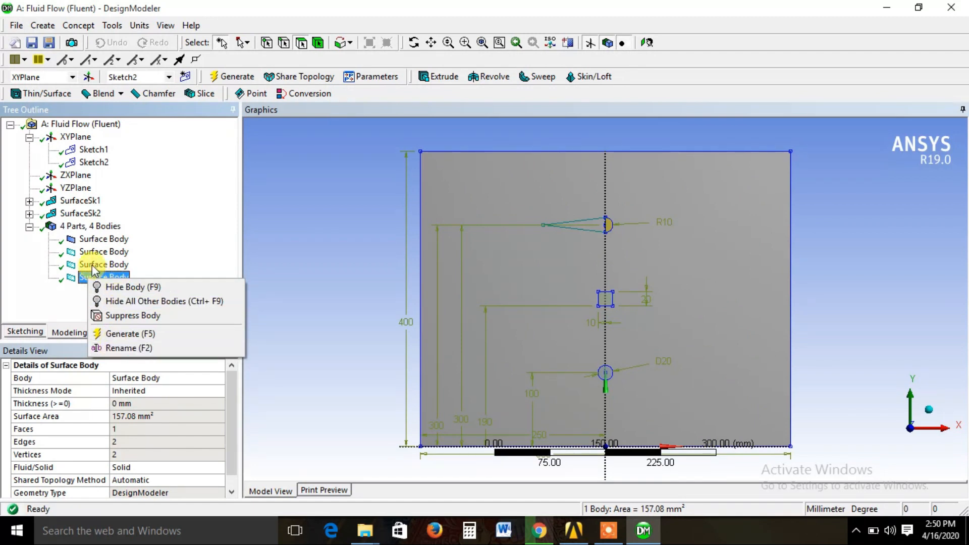
pyautogui.click(365, 201)
# Examine Sketch2's teardrop outline against the generated surface around the arc and its centre
pyautogui.scroll(3, 616, 223)
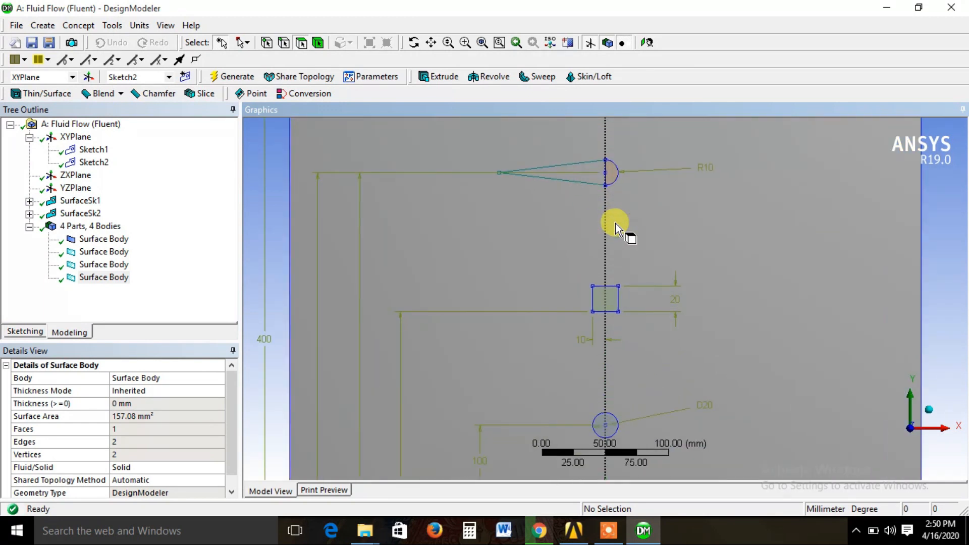
pyautogui.click(265, 236)
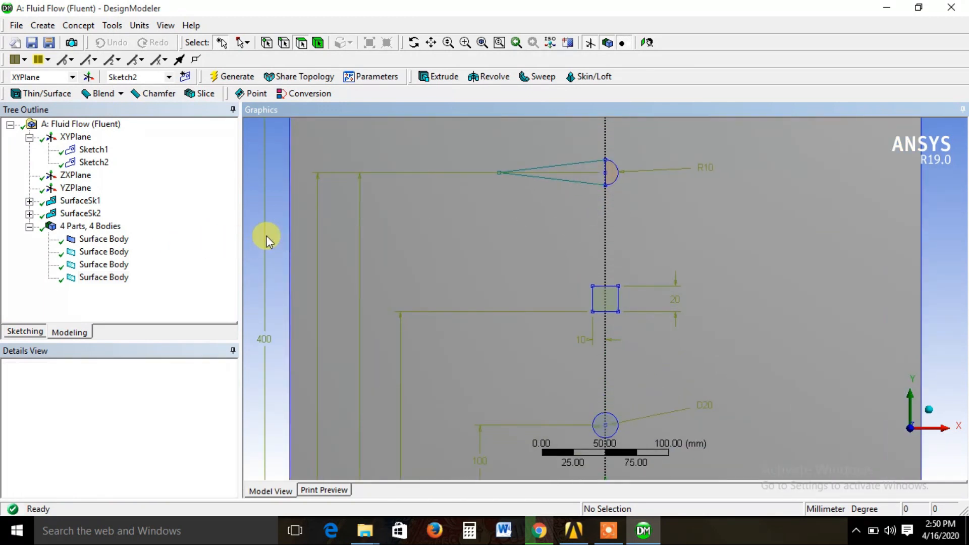
pyautogui.click(94, 162)
pyautogui.click(606, 173)
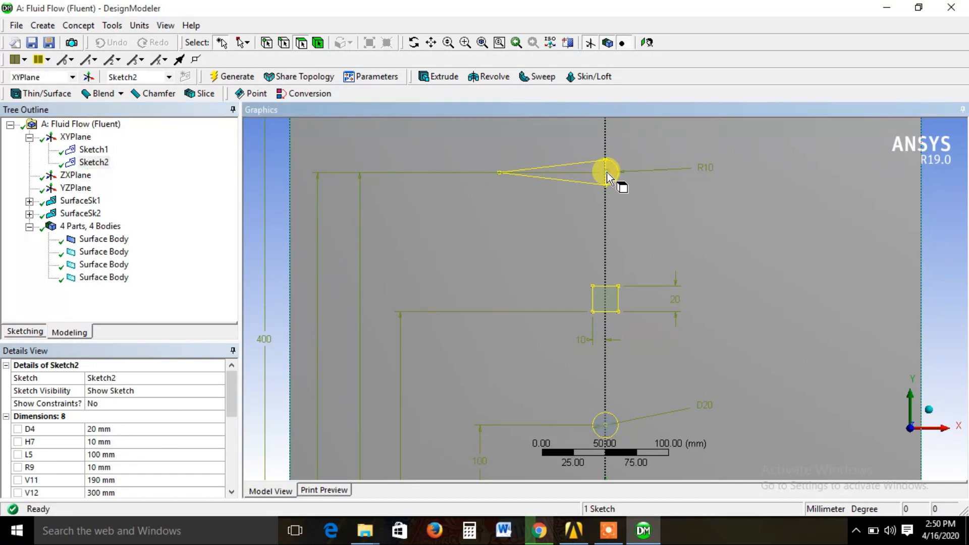
pyautogui.click(708, 208)
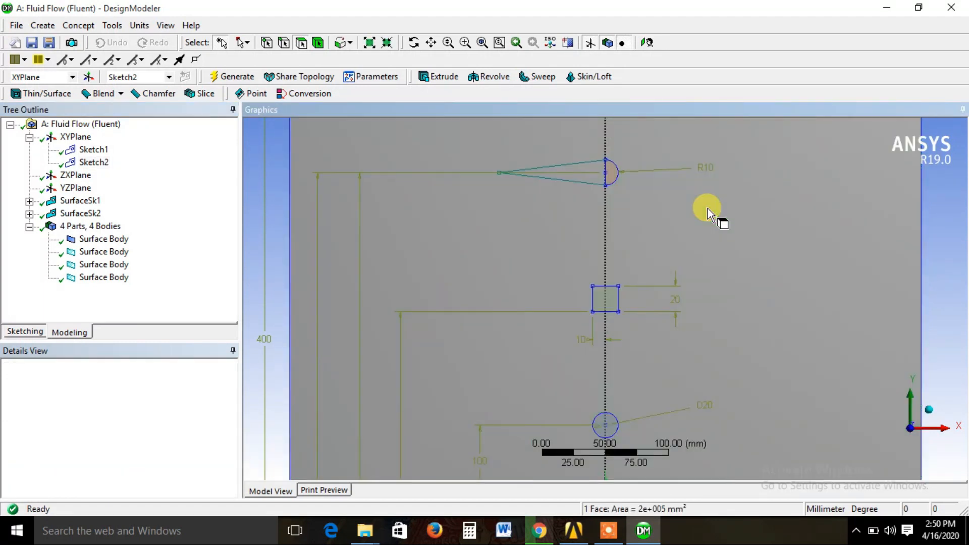
pyautogui.scroll(-7, 335, 273)
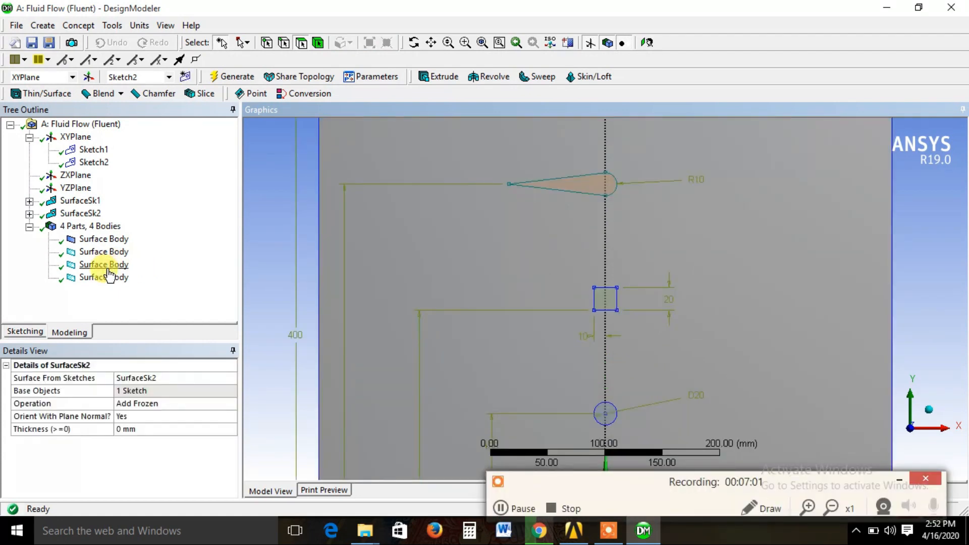
# Rename the teardrop surface body as aerofoil
pyautogui.click(103, 277)
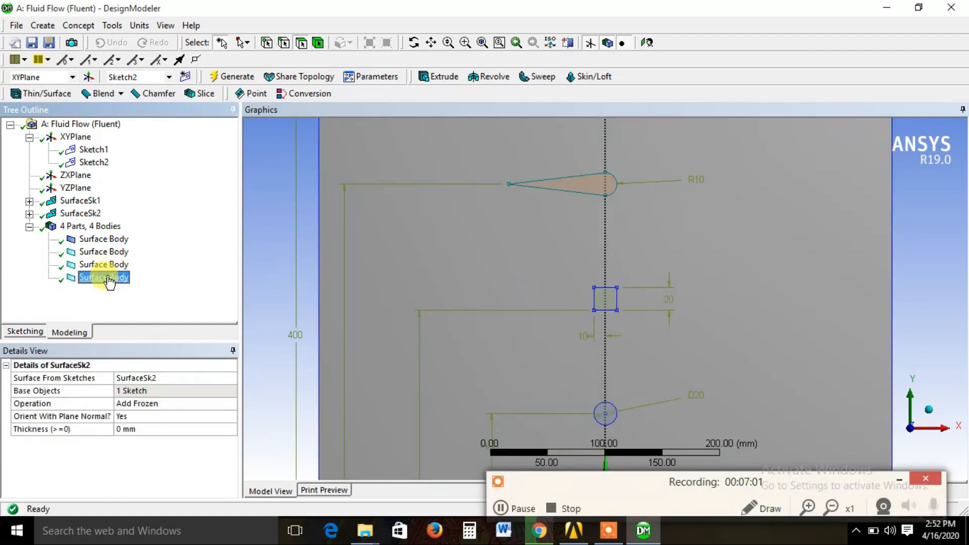
pyautogui.rightClick(108, 278)
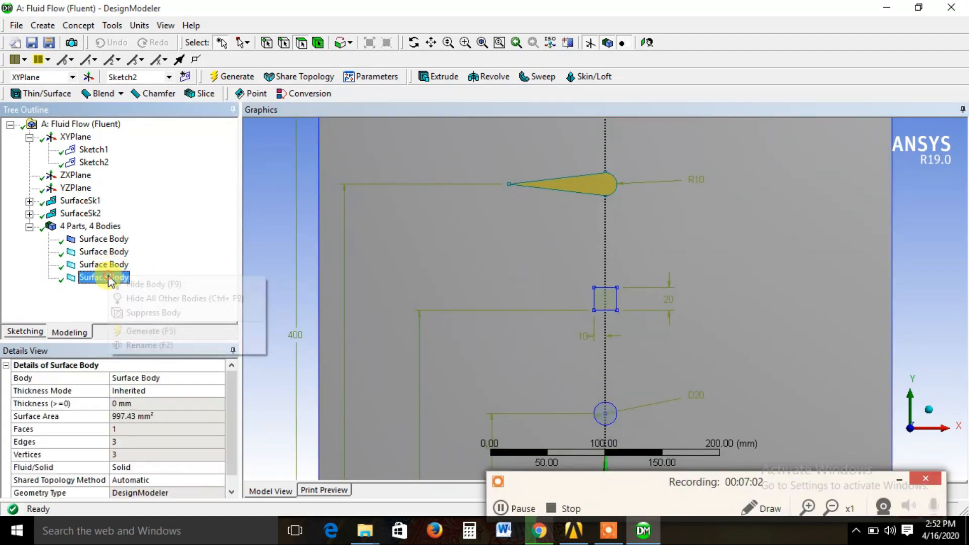
pyautogui.click(149, 345)
pyautogui.write('a')
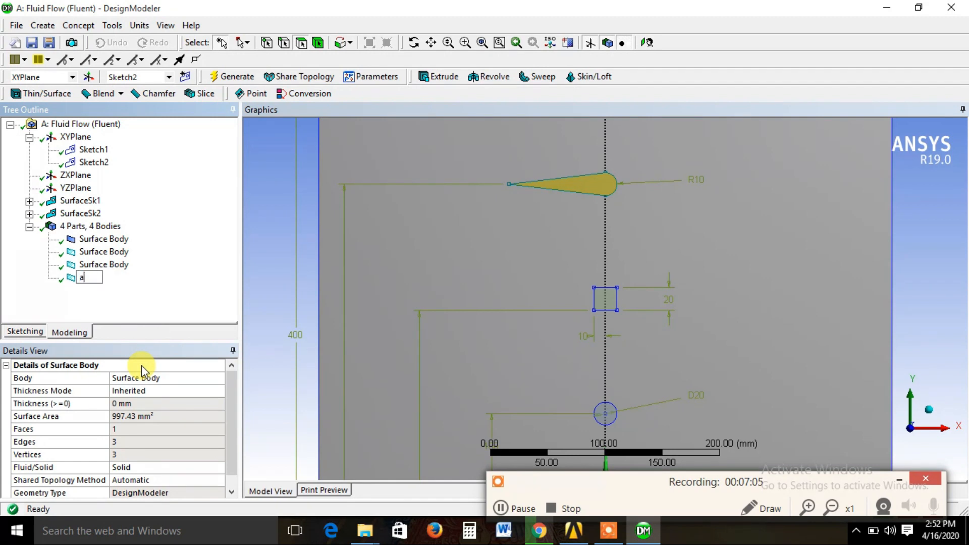
pyautogui.write('erofoil')
# Rename the square obstacle's surface body as square
pyautogui.click(124, 264)
pyautogui.rightClick(126, 270)
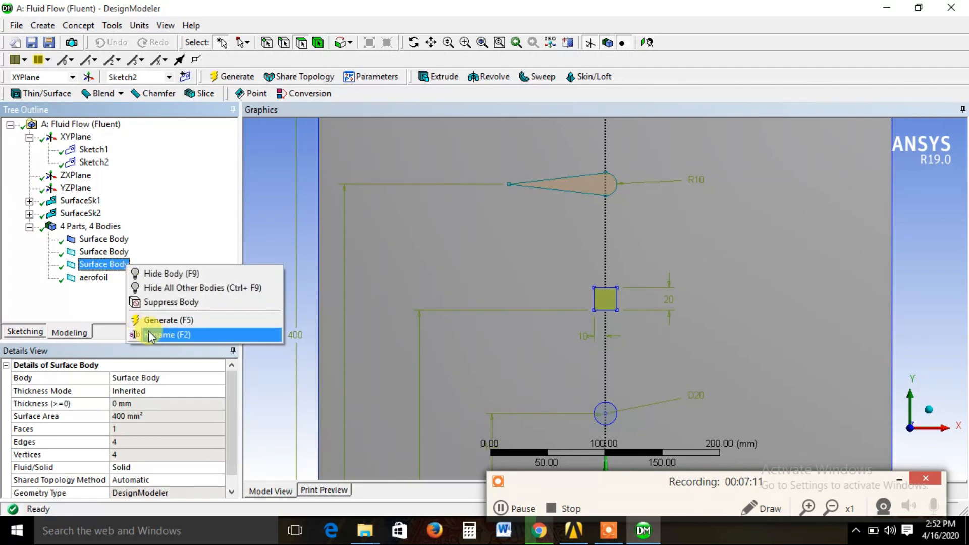
pyautogui.click(149, 335)
pyautogui.write('square')
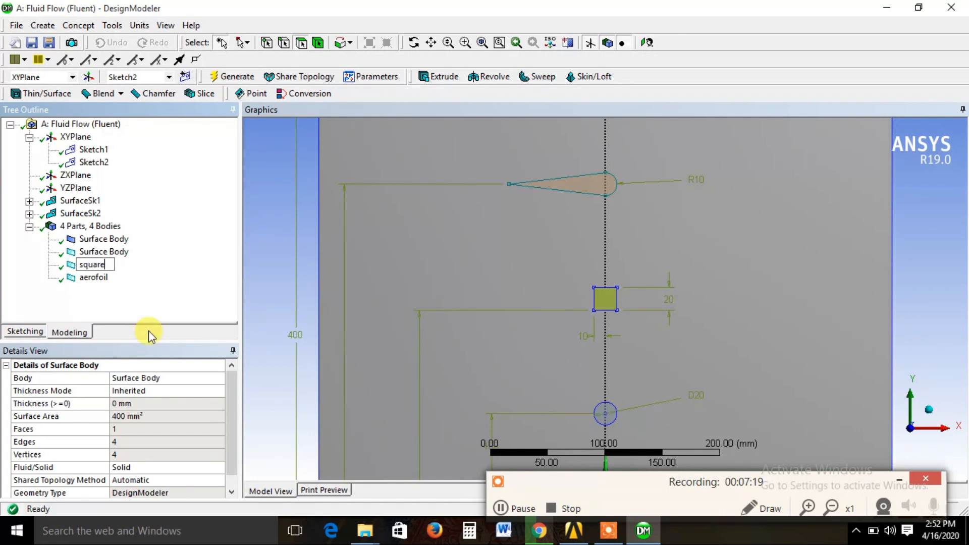
# Rename the circular obstacle's surface body as cyl
pyautogui.click(93, 252)
pyautogui.rightClick(95, 252)
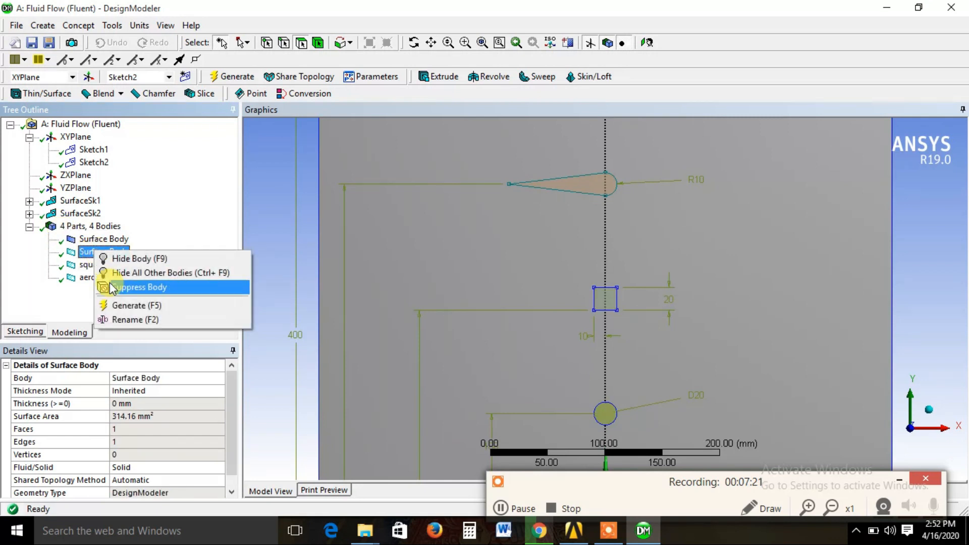
pyautogui.click(117, 319)
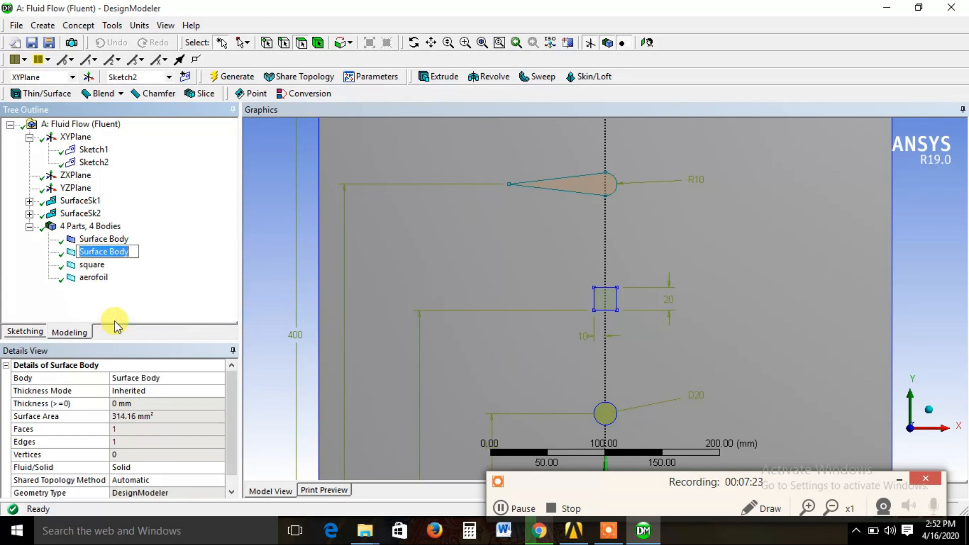
pyautogui.write('c')
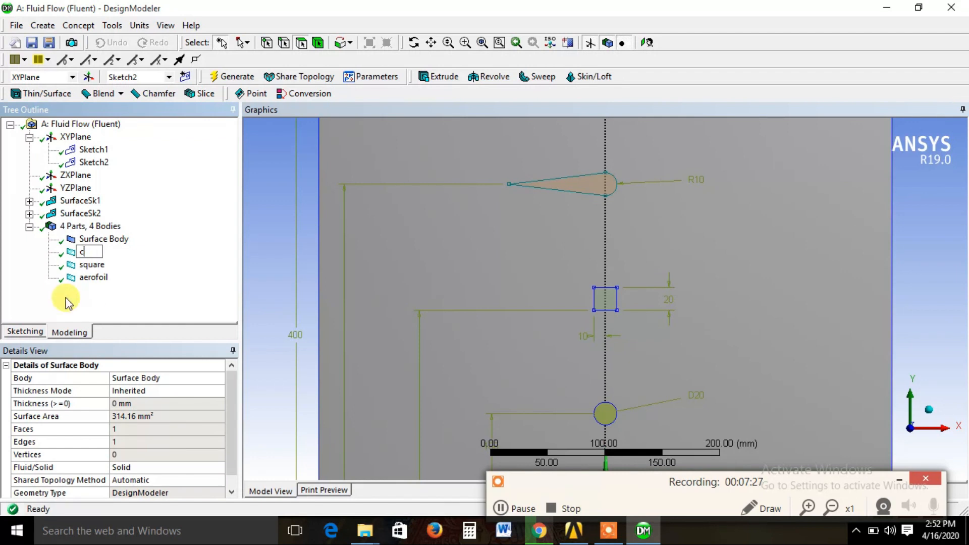
pyautogui.write('uyl')
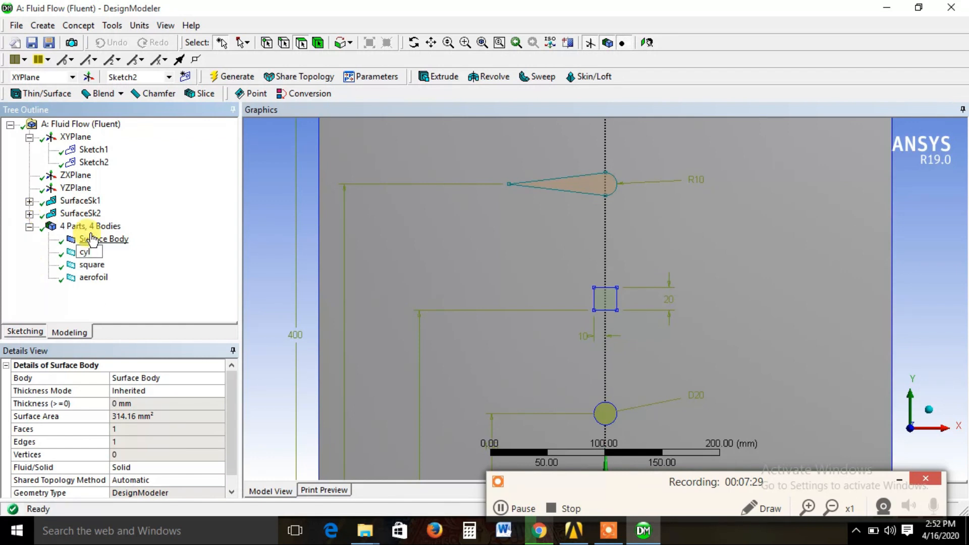
# Rename the large rectangular surface body as fluid
pyautogui.rightClick(89, 237)
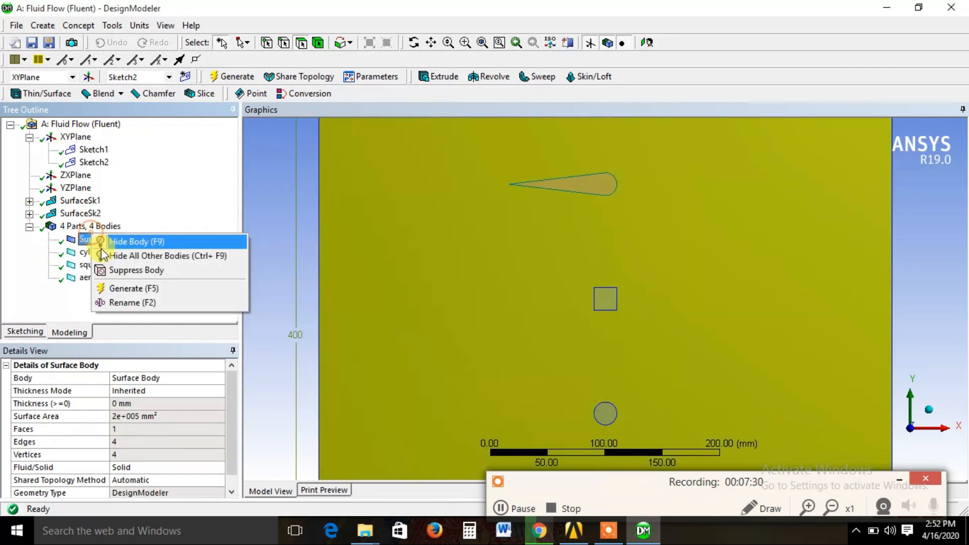
pyautogui.click(122, 303)
pyautogui.write('f')
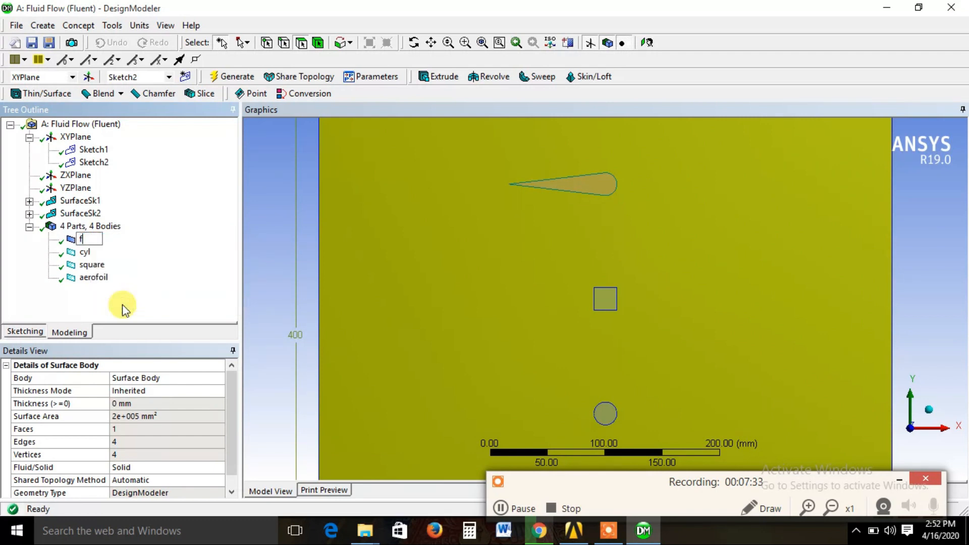
pyautogui.write('luid')
pyautogui.press('Return')
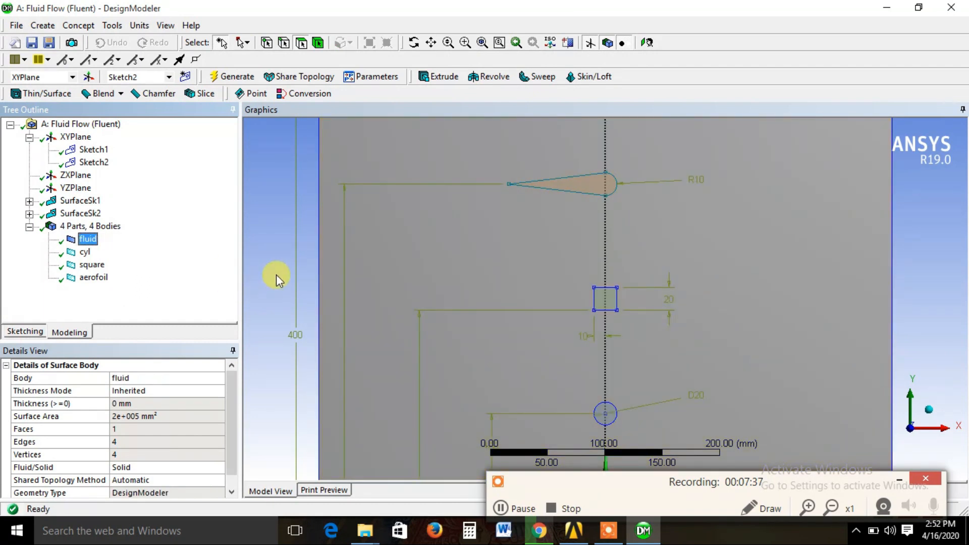
pyautogui.click(43, 26)
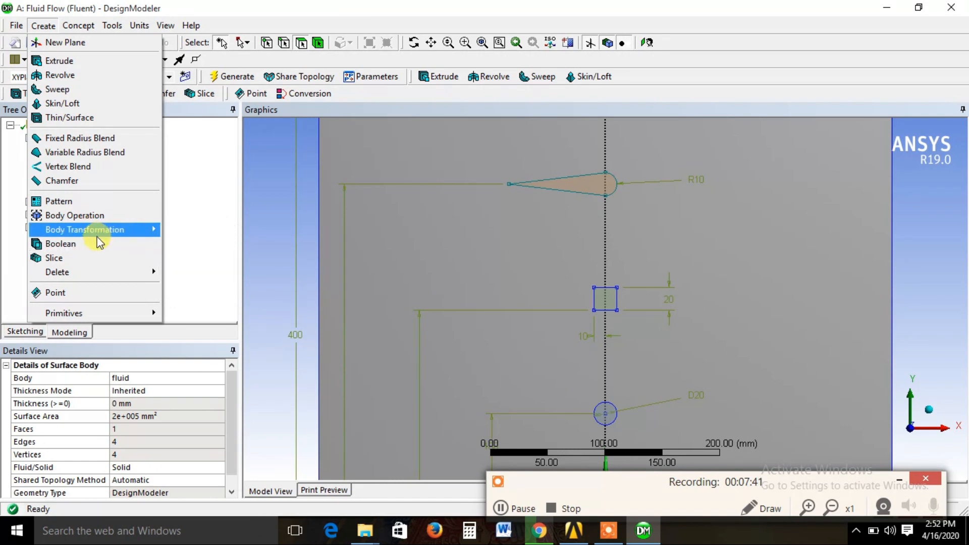
pyautogui.click(86, 215)
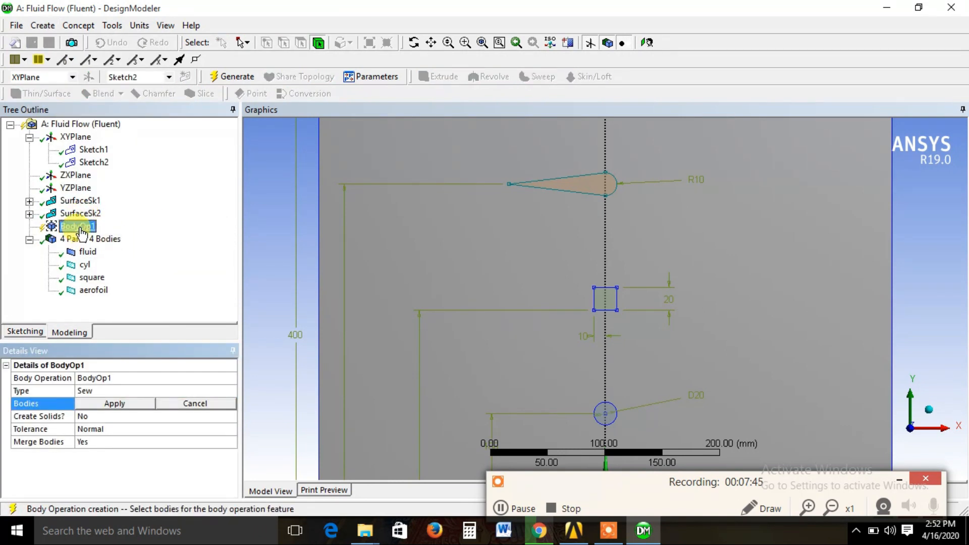
pyautogui.rightClick(79, 230)
pyautogui.click(117, 235)
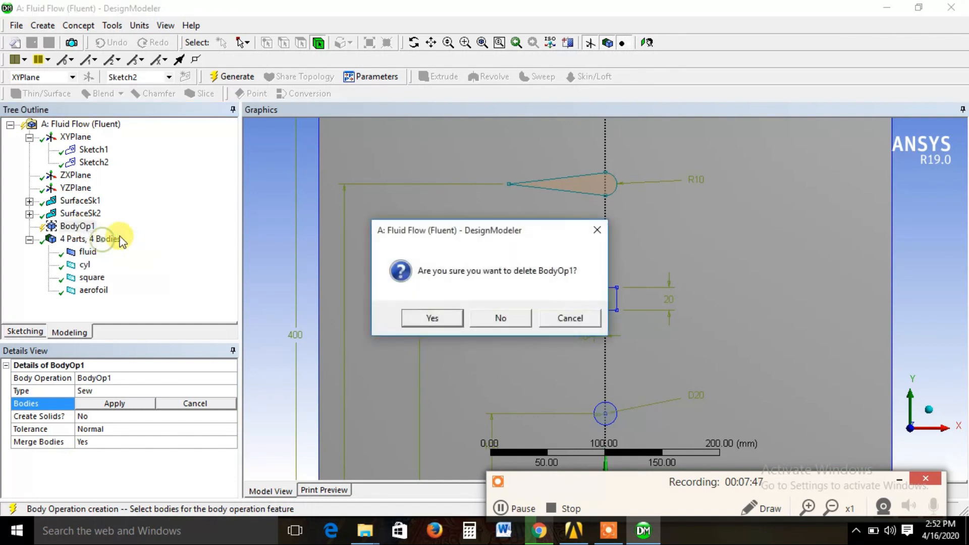
pyautogui.click(433, 318)
# Create a Boolean feature and set its operation to Subtract
pyautogui.click(49, 28)
pyautogui.moveTo(78, 26)
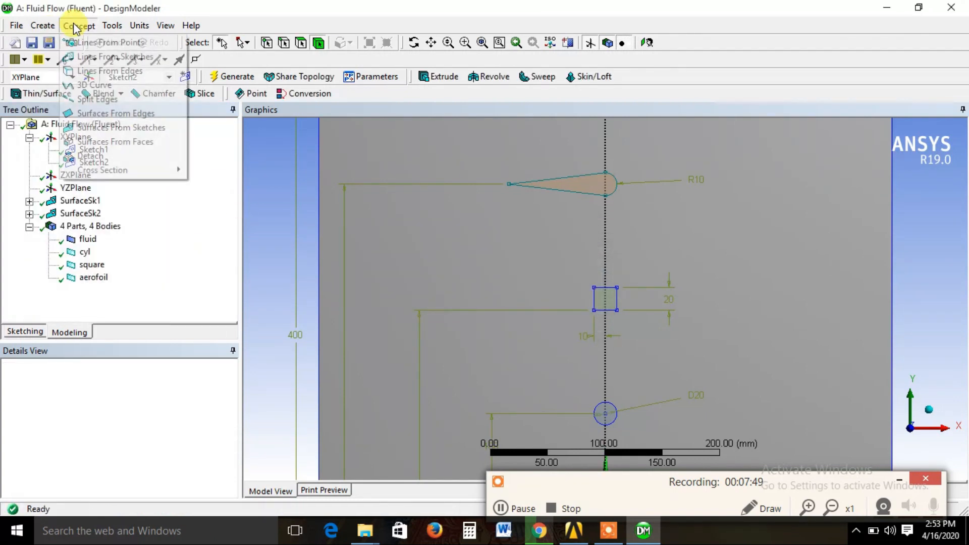
pyautogui.moveTo(44, 28)
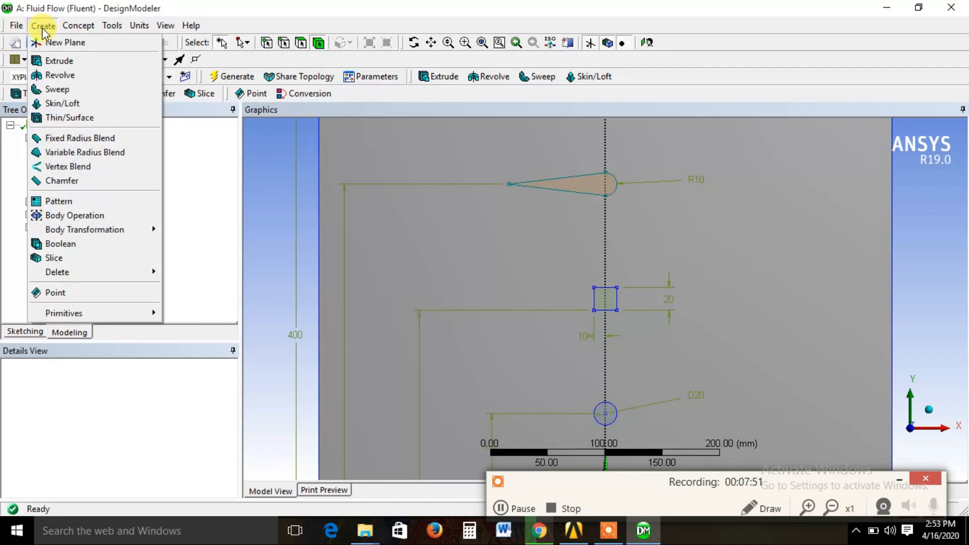
pyautogui.click(61, 244)
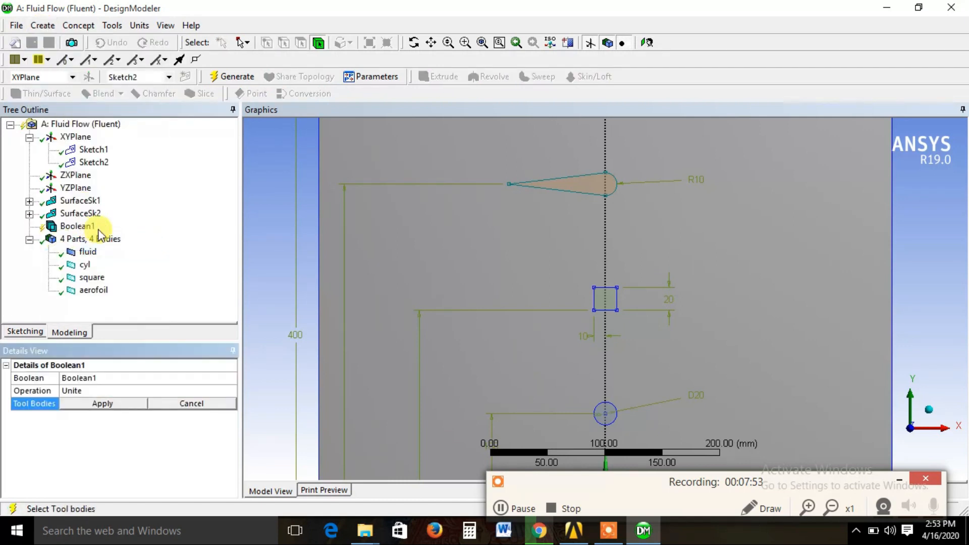
pyautogui.click(104, 389)
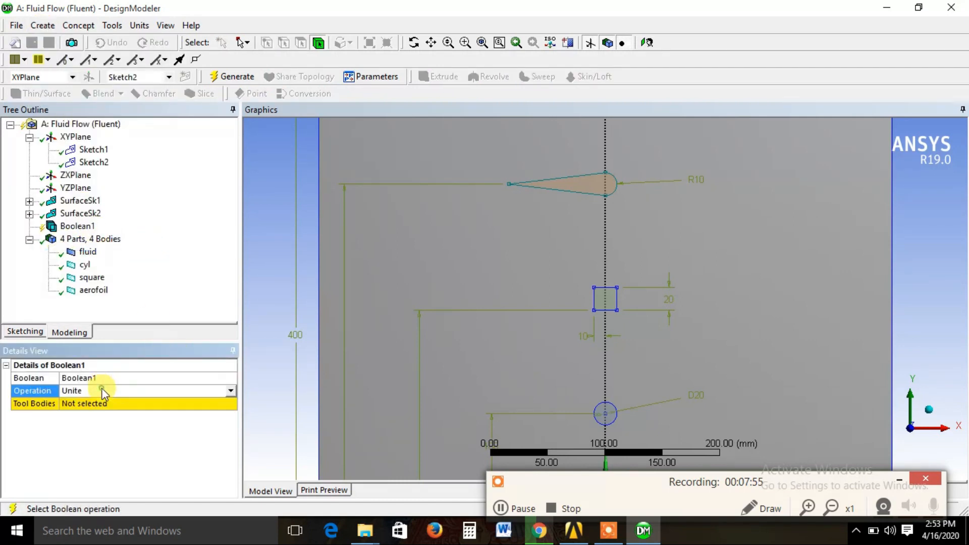
pyautogui.click(230, 390)
pyautogui.click(186, 410)
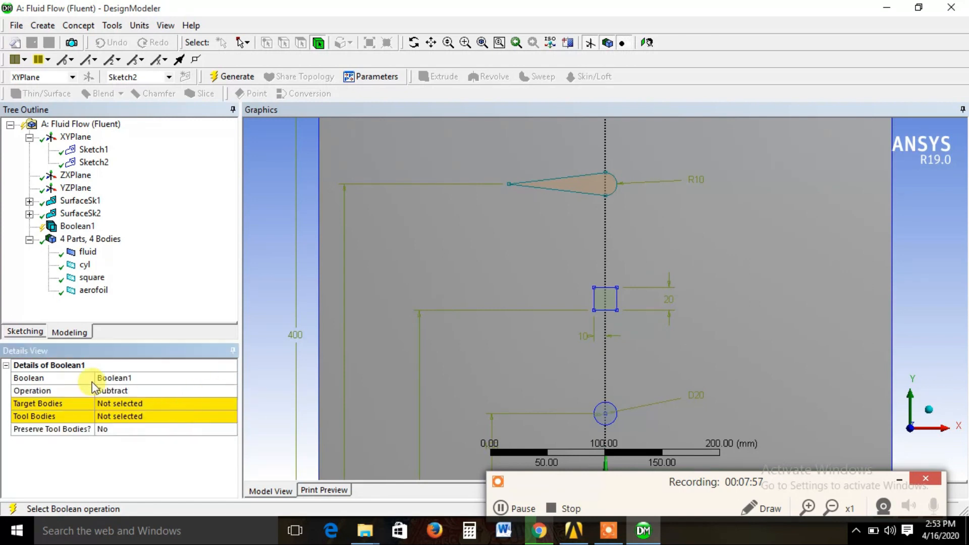
# Assign the fluid body as the Boolean subtraction's target body
pyautogui.click(122, 403)
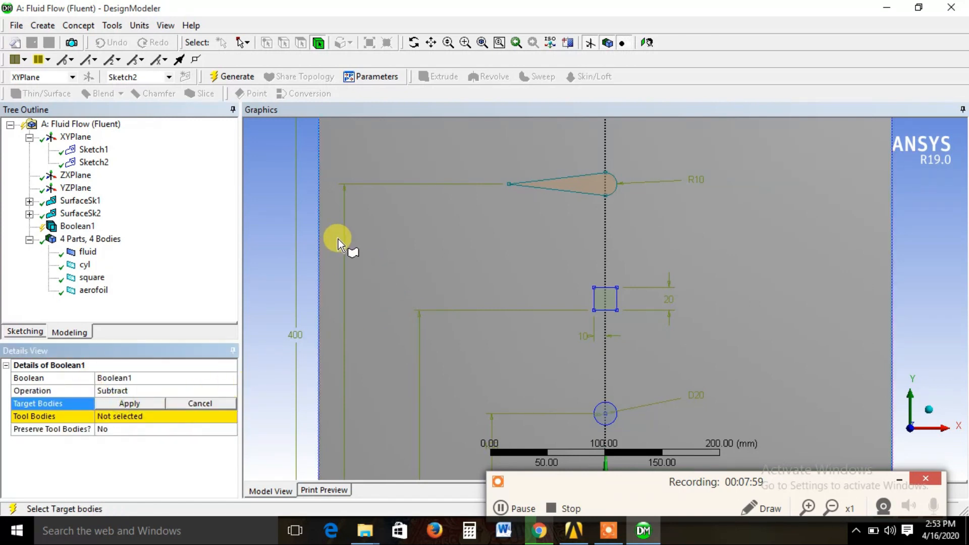
pyautogui.click(345, 177)
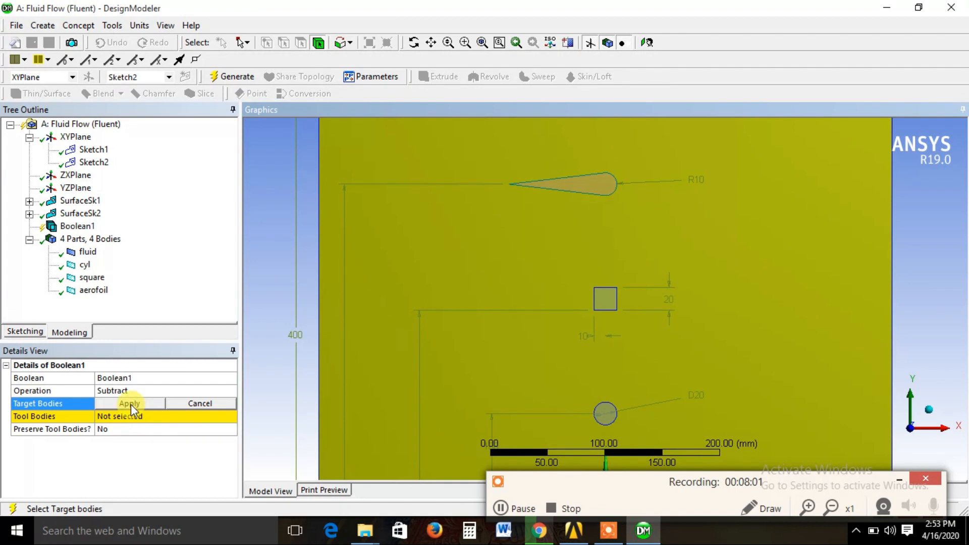
pyautogui.click(83, 252)
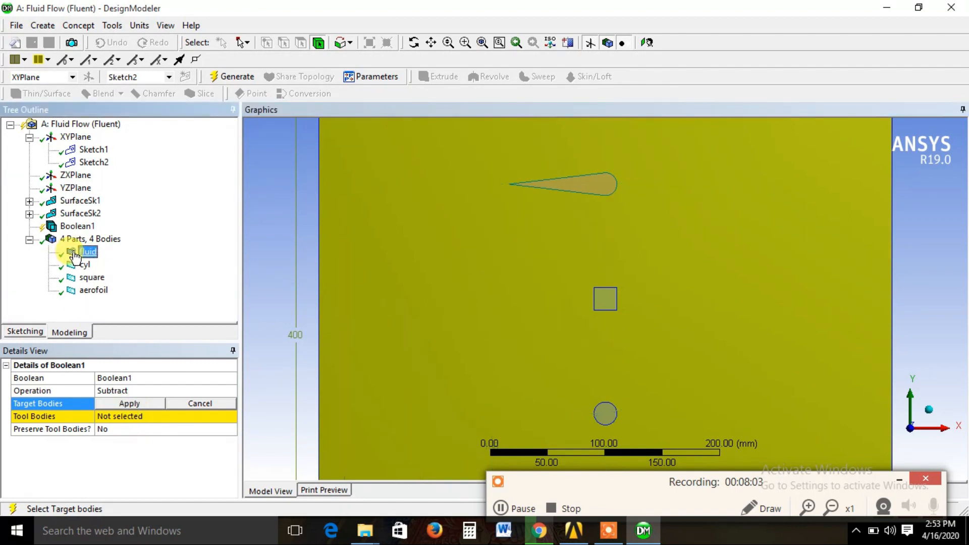
pyautogui.click(129, 403)
# Assign the aerofoil, square and cyl bodies as the subtraction's tool bodies
pyautogui.click(119, 419)
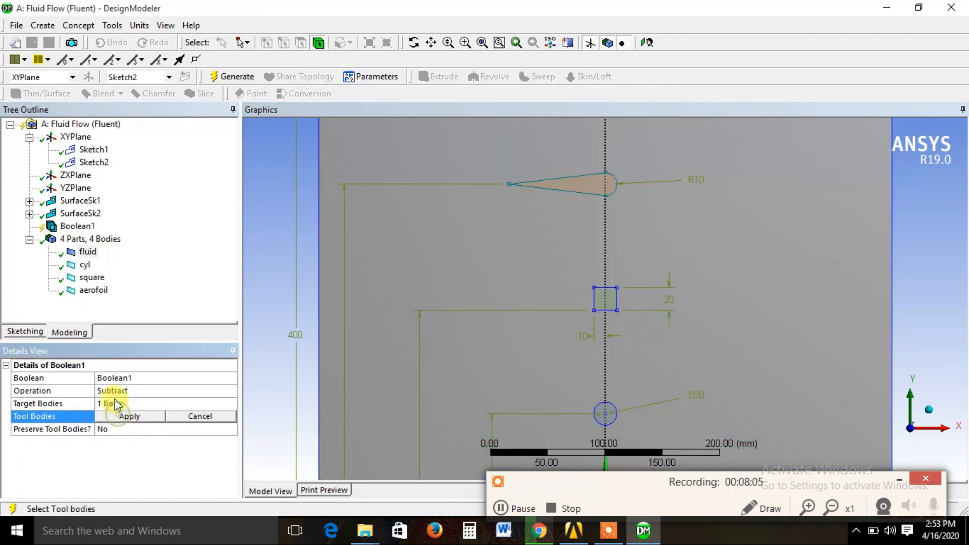
pyautogui.click(101, 297)
pyautogui.keyDown('ctrl'); pyautogui.click(92, 277); pyautogui.keyUp('ctrl')
pyautogui.keyDown('ctrl'); pyautogui.click(85, 264); pyautogui.keyUp('ctrl')
pyautogui.click(132, 417)
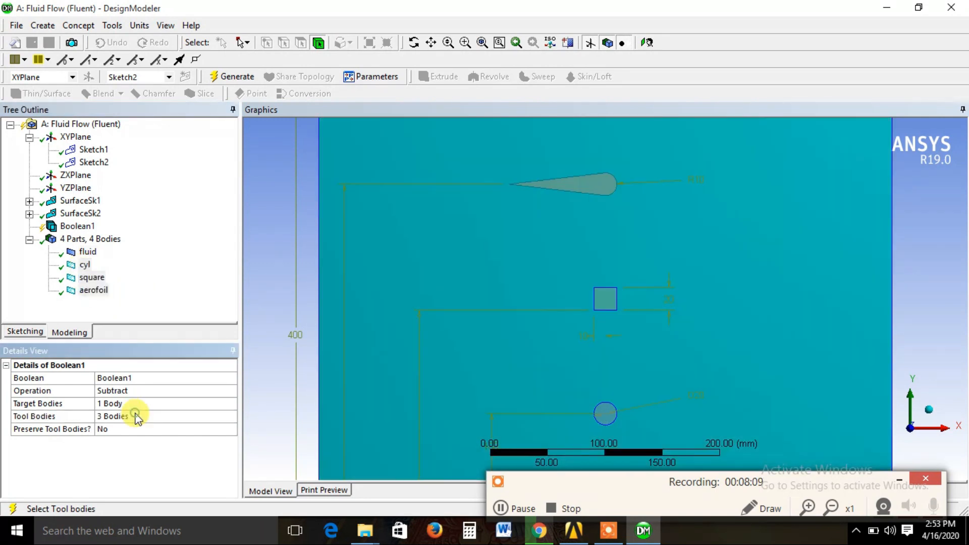
# Set the Boolean subtraction to preserve its tool bodies and generate the feature
pyautogui.click(179, 428)
pyautogui.click(230, 429)
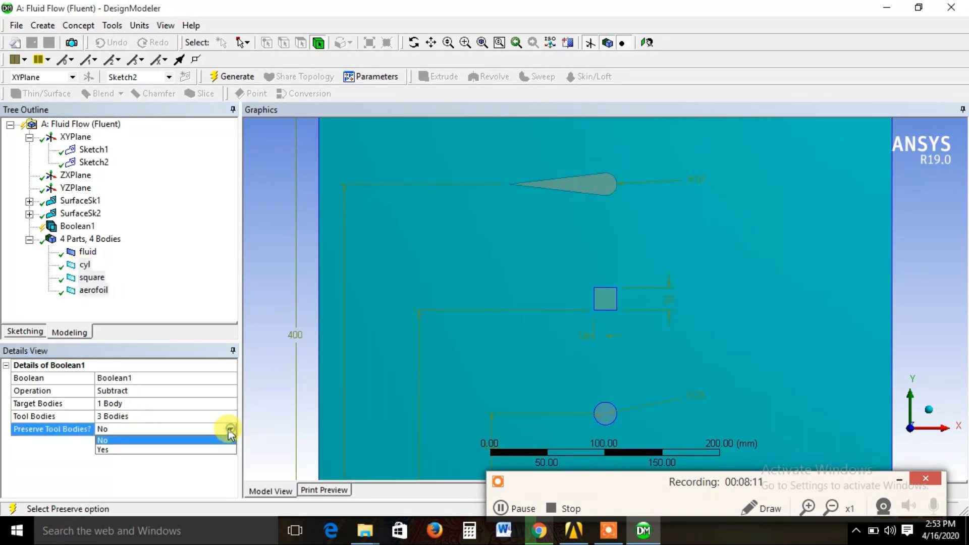
pyautogui.click(162, 449)
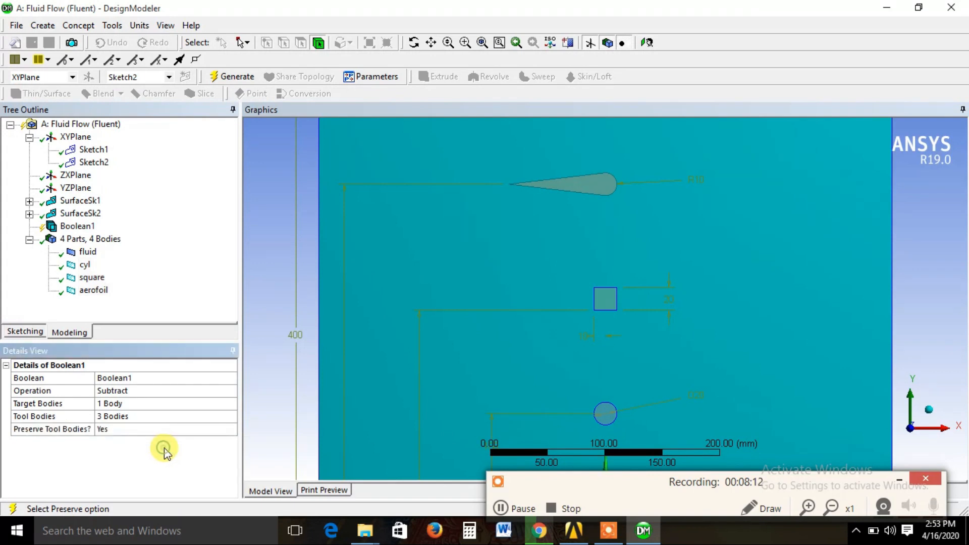
pyautogui.rightClick(76, 226)
pyautogui.click(111, 249)
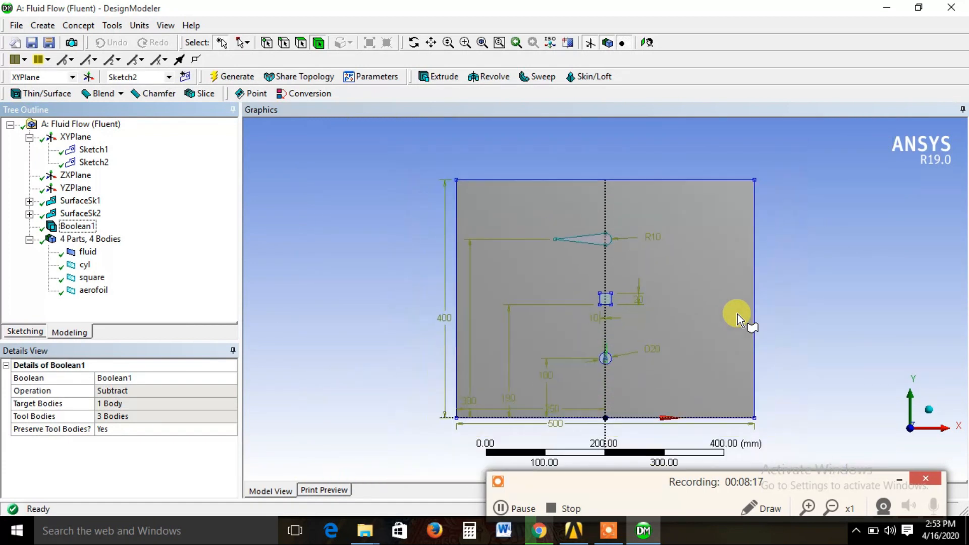
# Hide the cyl, square and aerofoil bodies and inspect the fluid surface from the isometric and front views
pyautogui.rightClick(84, 264)
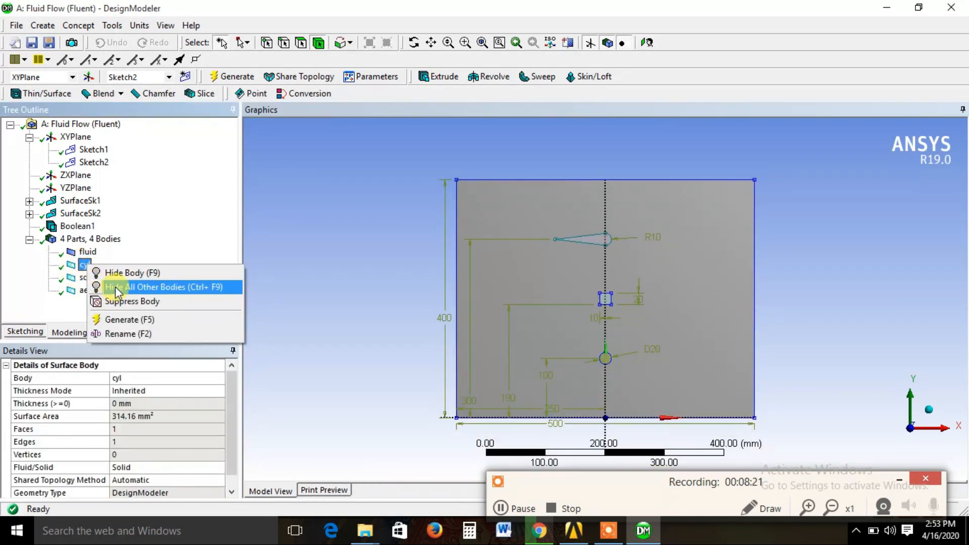
pyautogui.click(126, 273)
pyautogui.rightClick(93, 277)
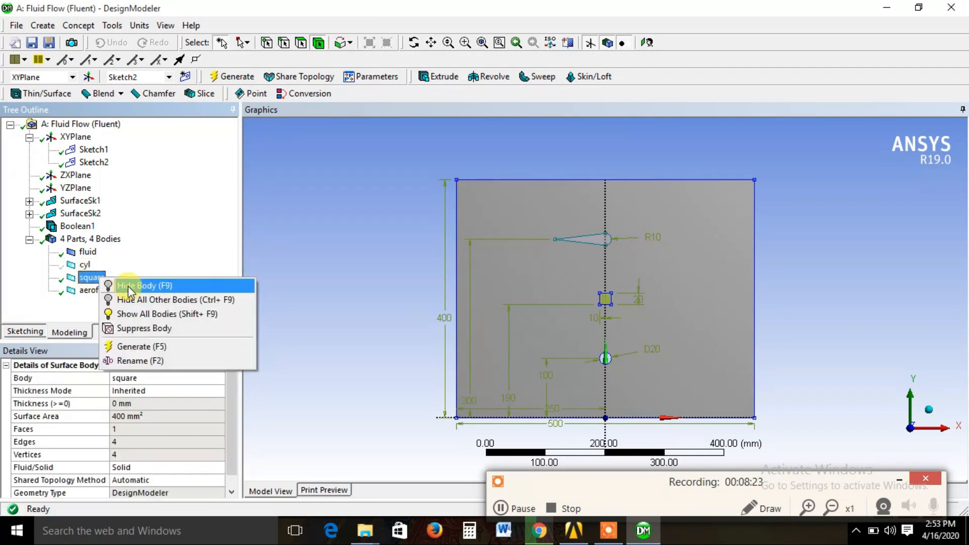
pyautogui.click(130, 286)
pyautogui.rightClick(91, 290)
pyautogui.click(132, 298)
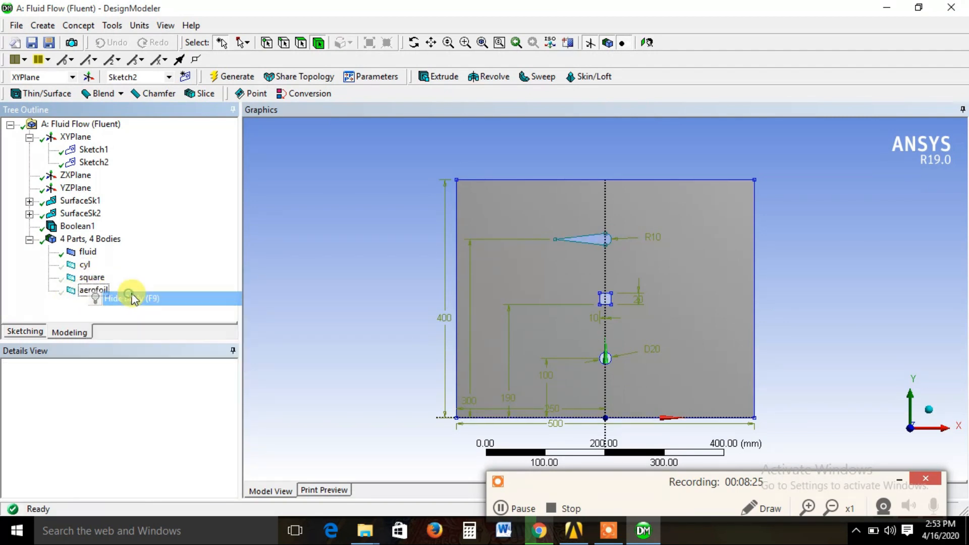
pyautogui.scroll(5, 580, 252)
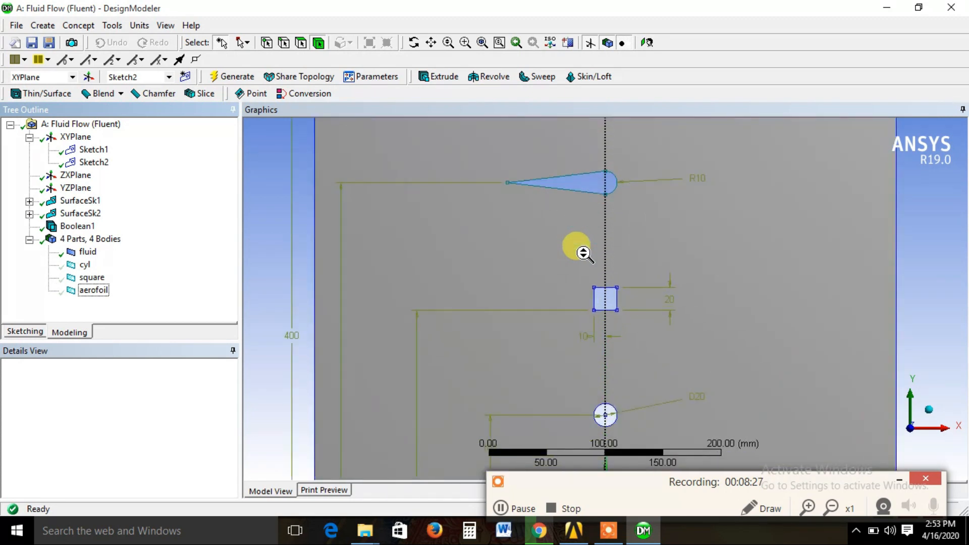
pyautogui.scroll(-3, 584, 254)
pyautogui.scroll(1, 613, 352)
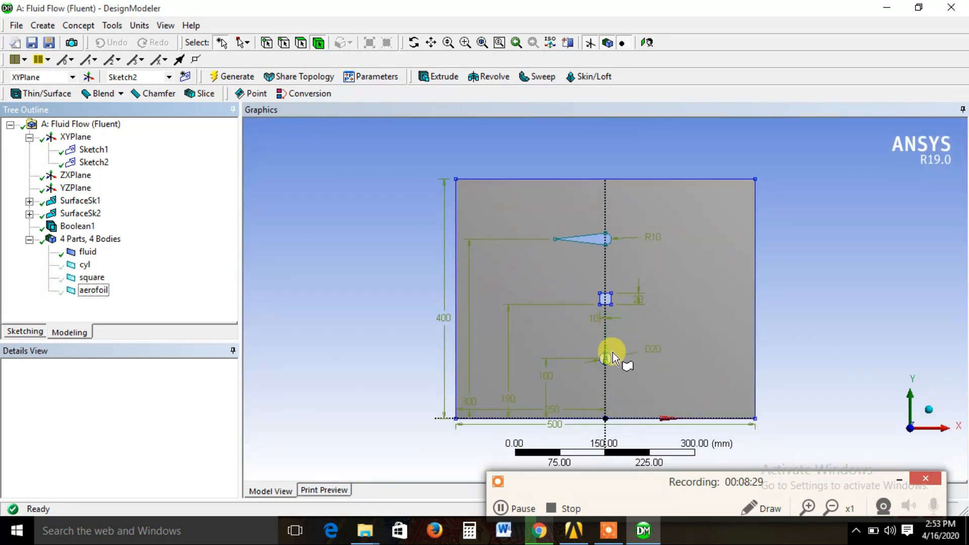
pyautogui.click(928, 409)
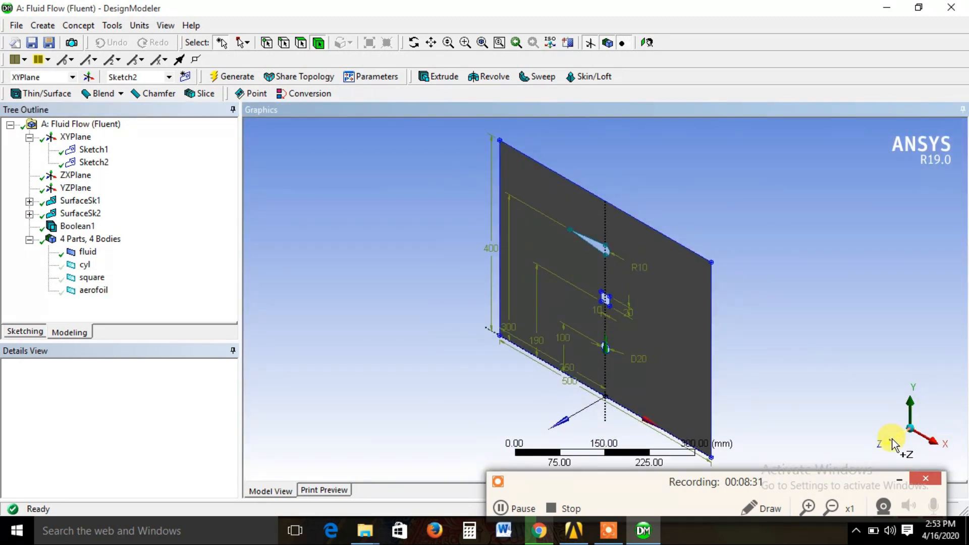
pyautogui.click(890, 435)
# Show the hidden cyl body again and close DesignModeler
pyautogui.rightClick(86, 266)
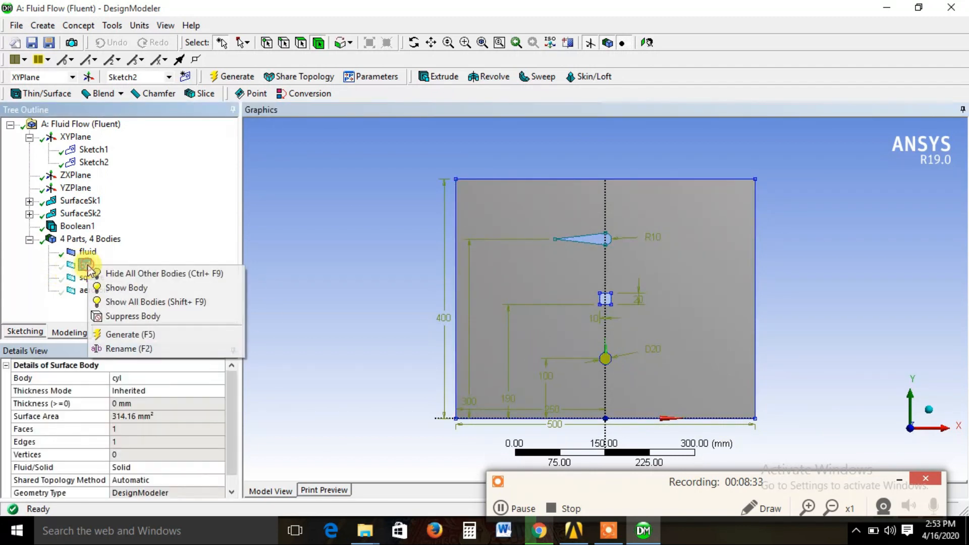
pyautogui.click(127, 287)
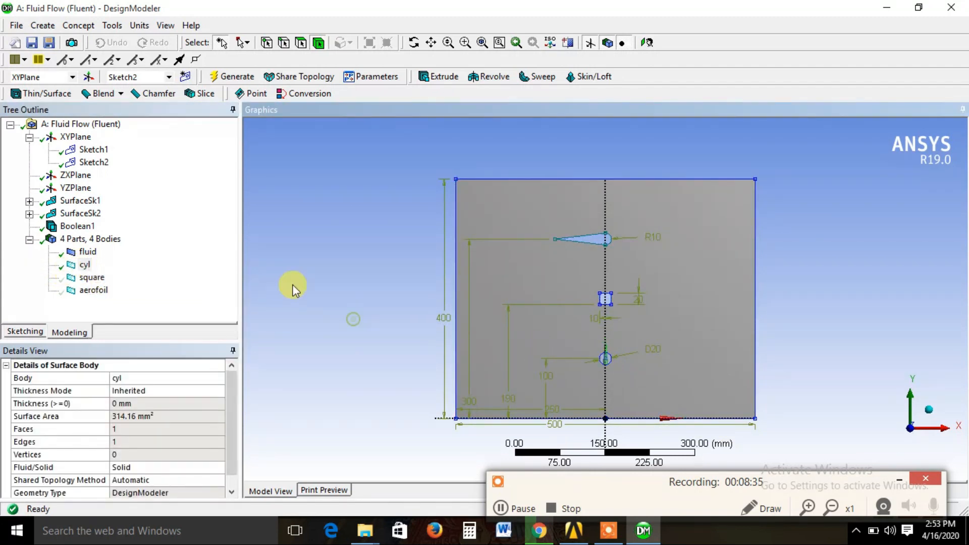
pyautogui.click(17, 29)
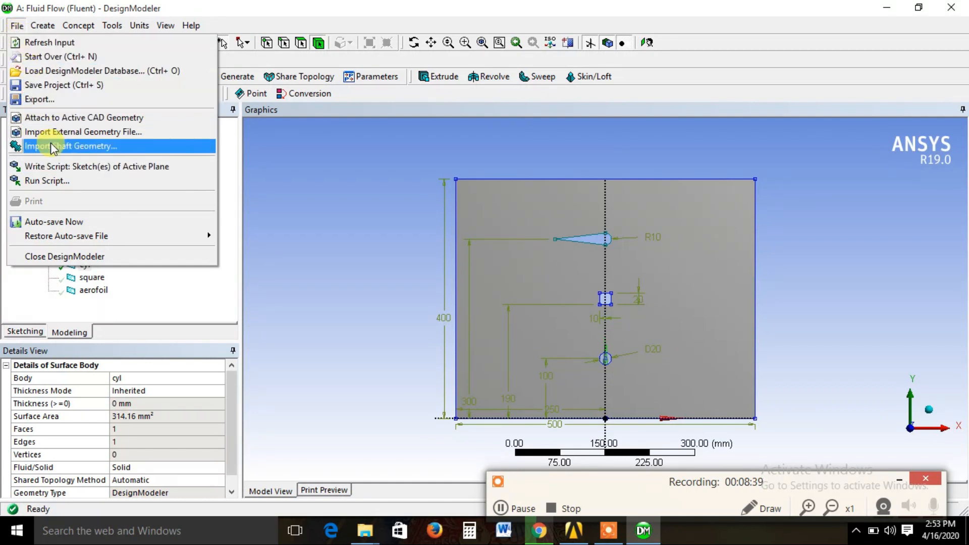
pyautogui.click(55, 256)
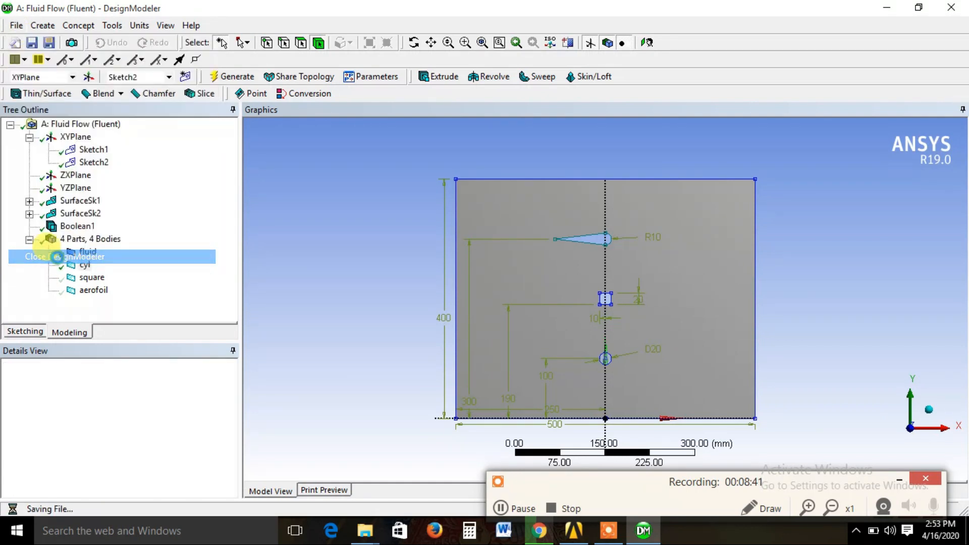